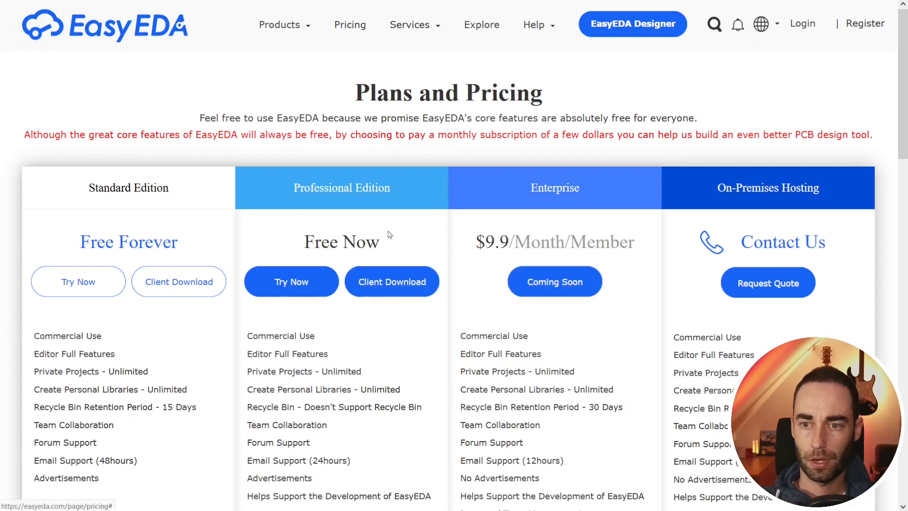
# Step: Browse the EasyEDA homepage and view the editor edition choices
pyautogui.hotkey('alt', 'Left')
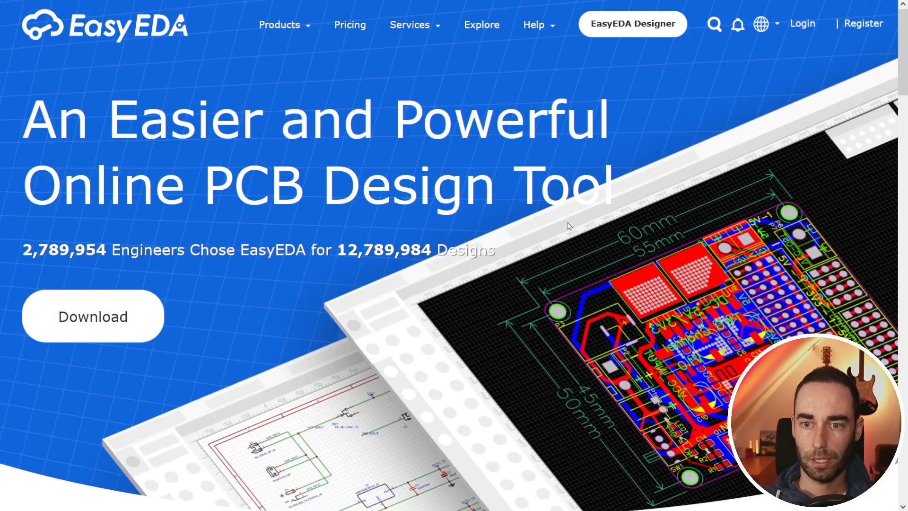
pyautogui.scroll(-15, 610, 235)
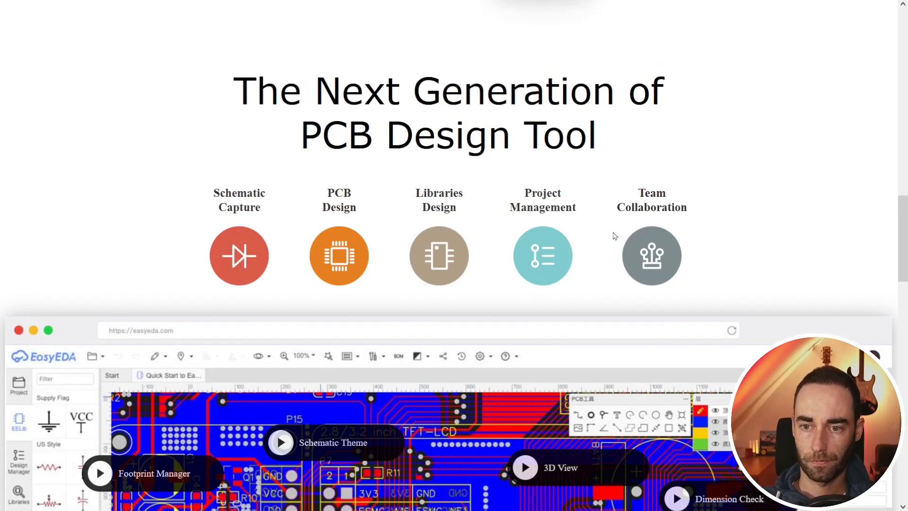
pyautogui.scroll(-8, 614, 237)
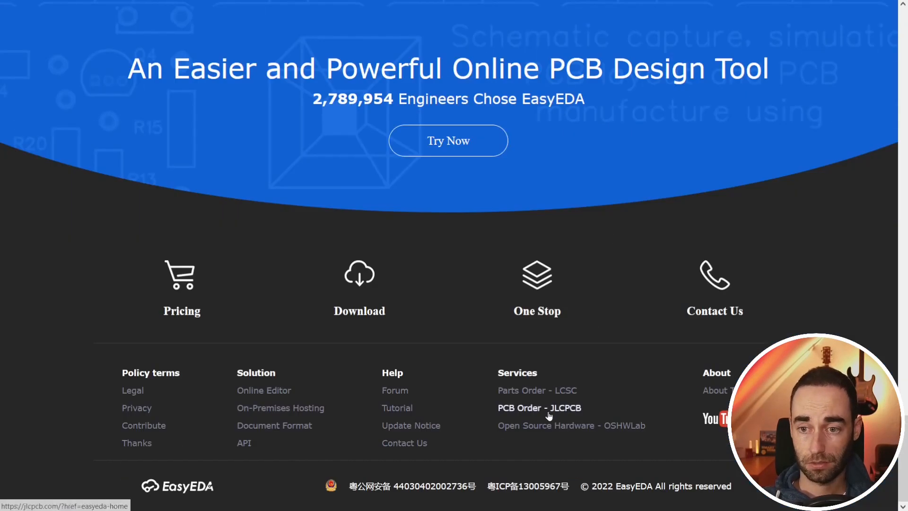
pyautogui.scroll(20, 624, 327)
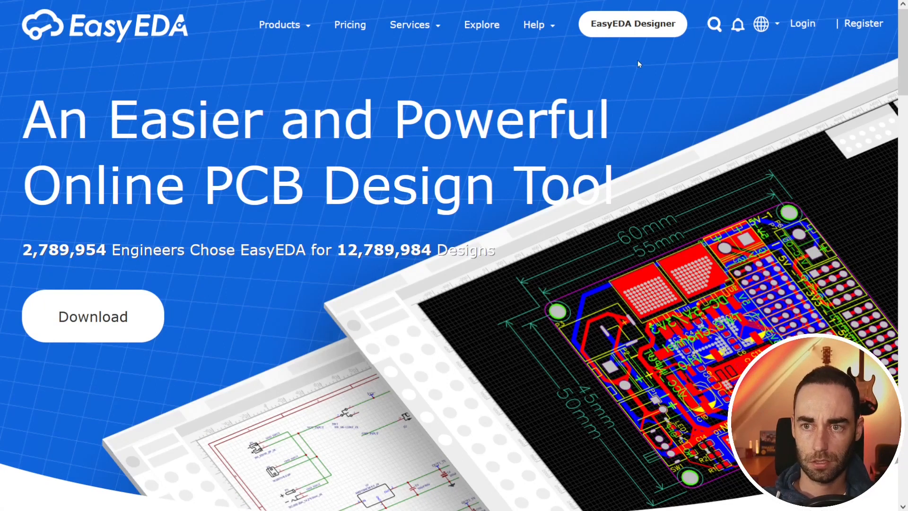
pyautogui.click(643, 23)
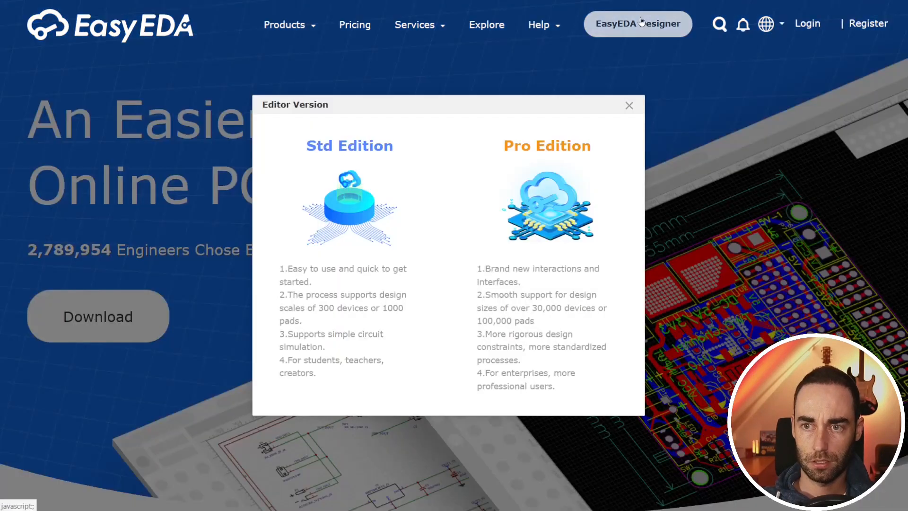
pyautogui.click(631, 105)
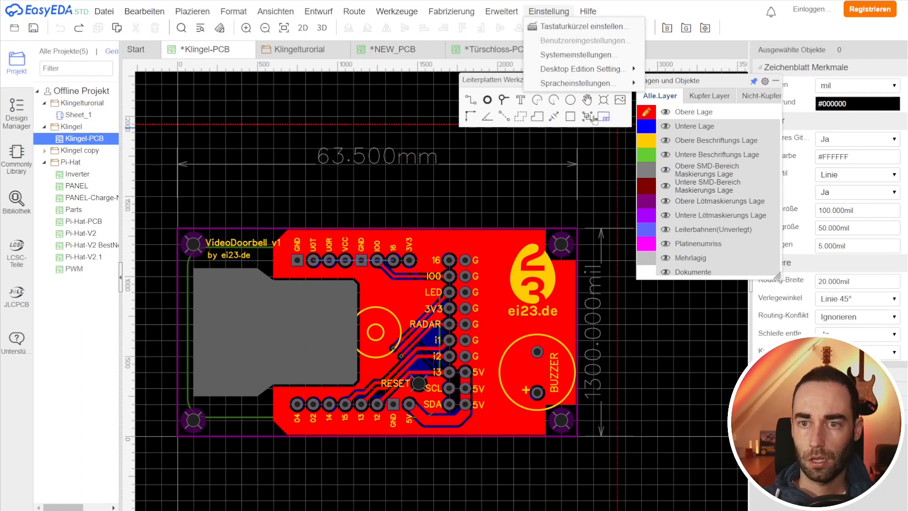
# Step: Close the NEW_PCB tab without saving it
pyautogui.click(392, 50)
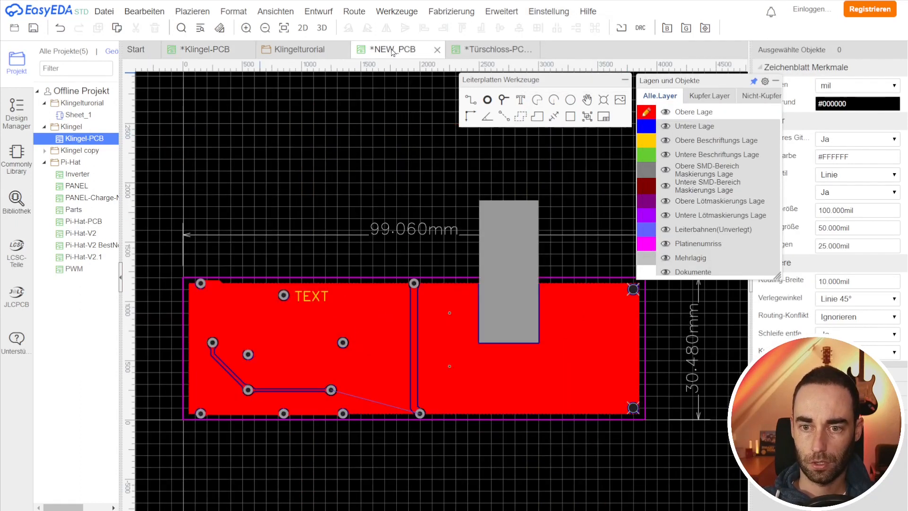
pyautogui.click(438, 50)
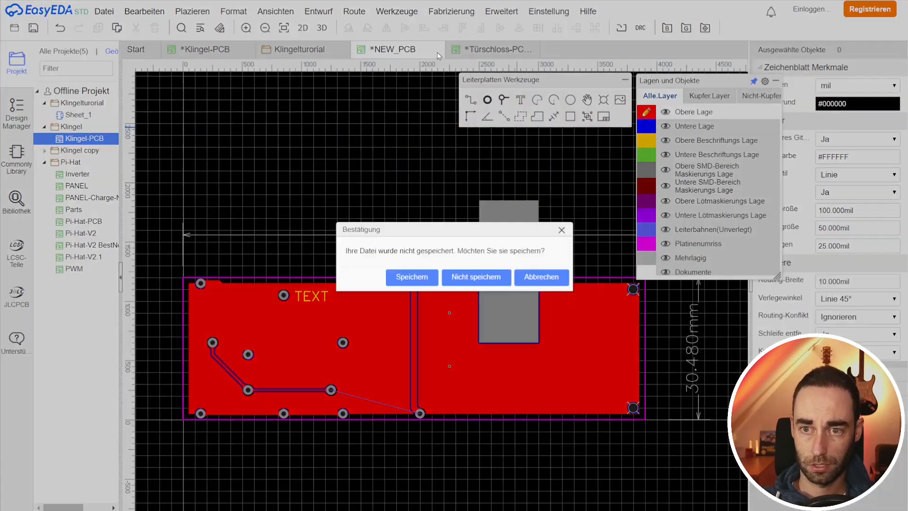
pyautogui.click(465, 281)
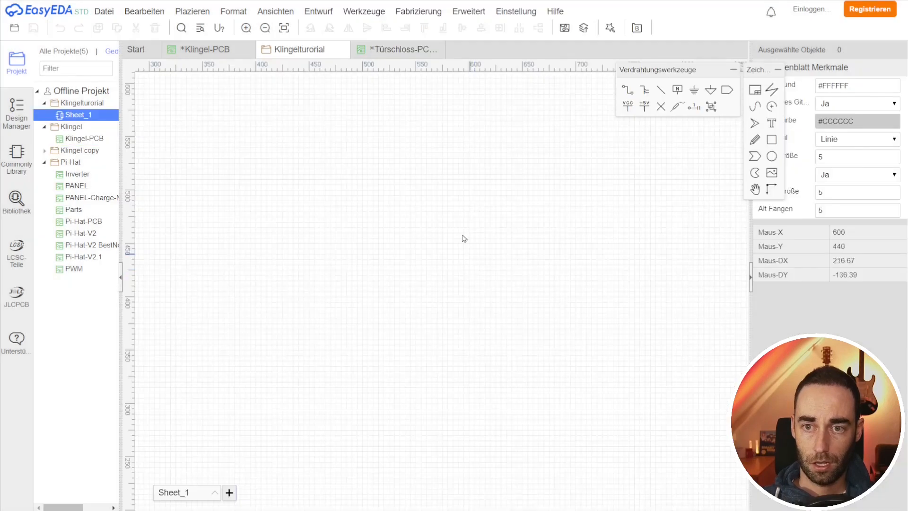
pyautogui.click(104, 11)
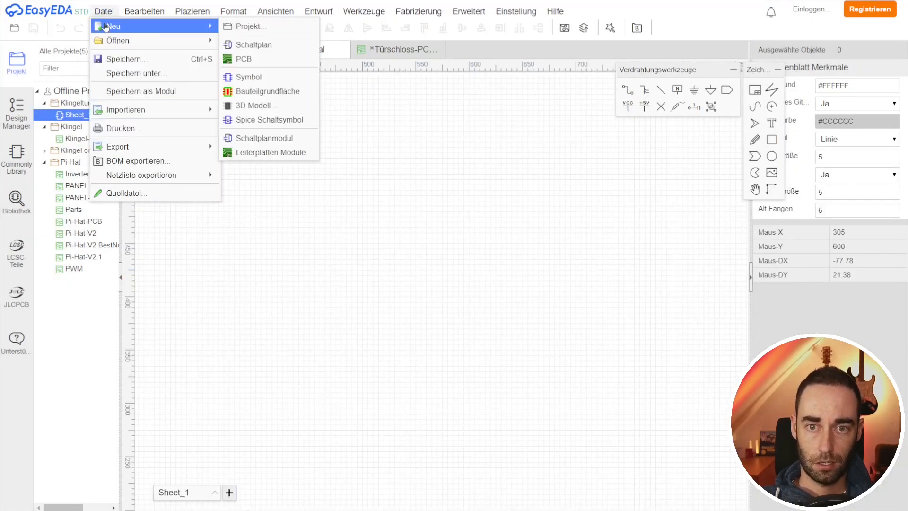
pyautogui.moveTo(142, 40)
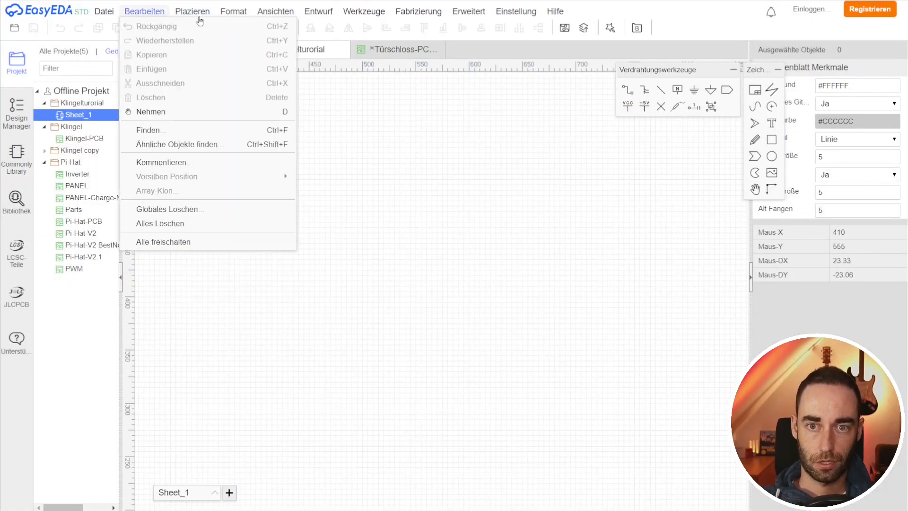
pyautogui.click(496, 218)
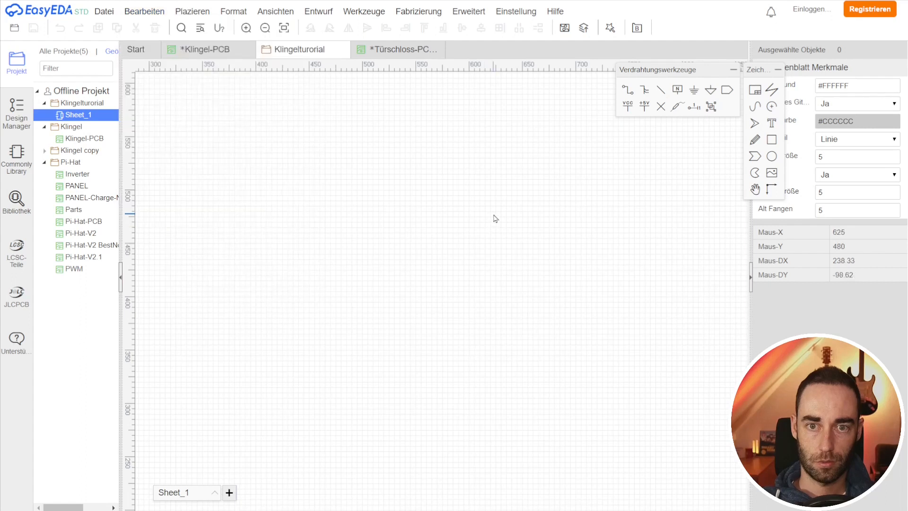
# Step: Switch the interface language to Chinese (Simplified)
pyautogui.click(519, 15)
pyautogui.moveTo(539, 71)
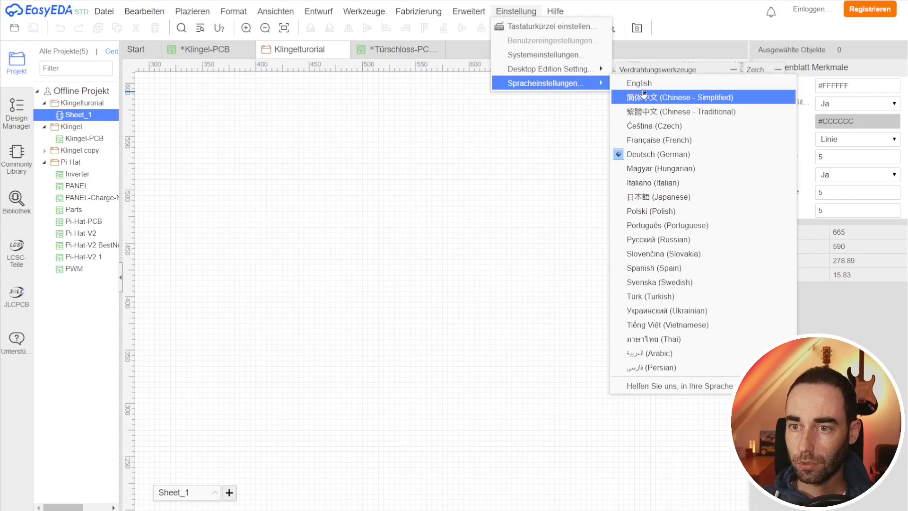
pyautogui.click(644, 98)
# Step: Switch the interface language to English
pyautogui.click(348, 10)
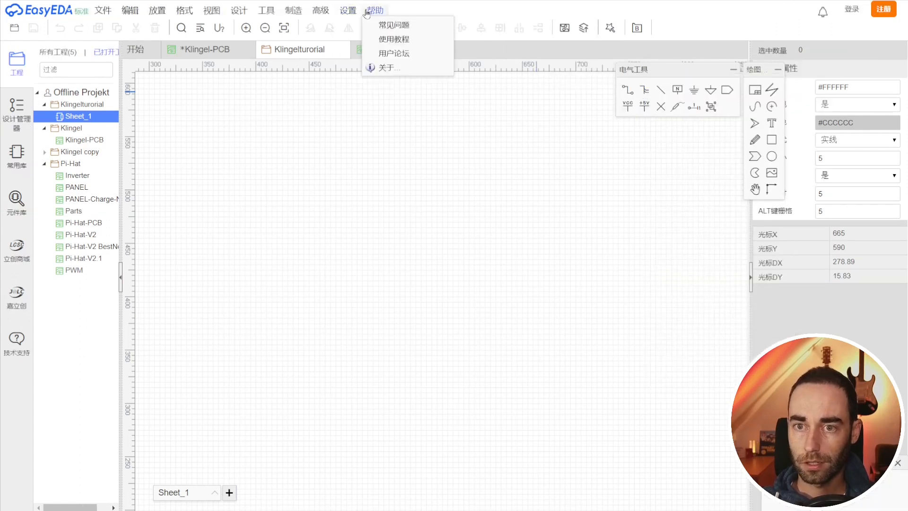
pyautogui.moveTo(371, 81)
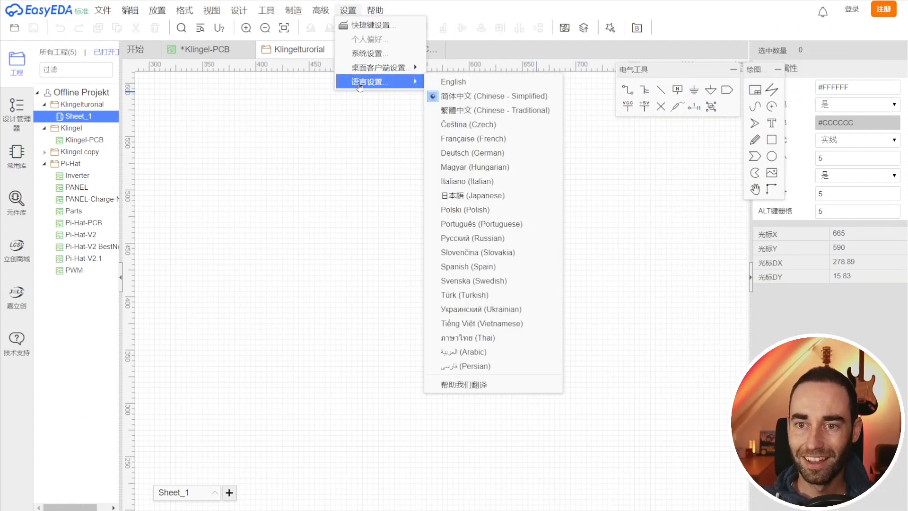
pyautogui.click(437, 81)
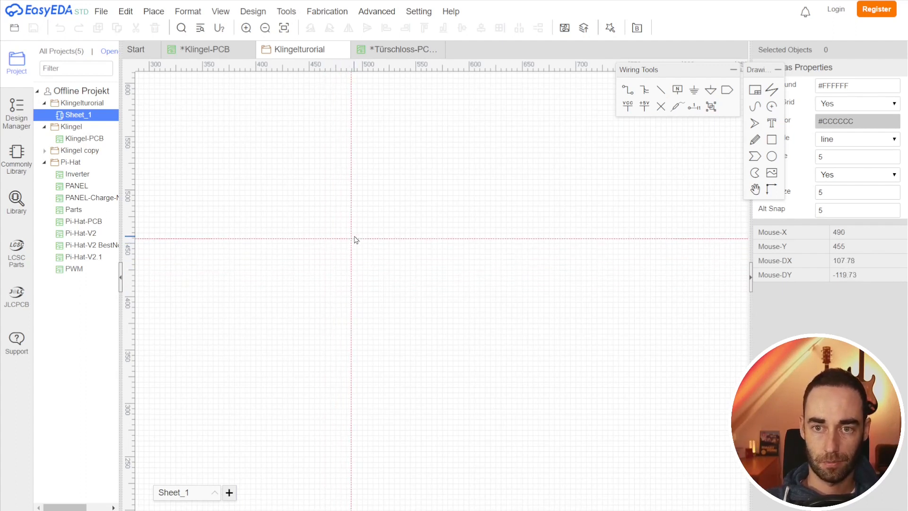
# Step: Create a new PCB with mil units, 2 copper layers and a rectangular 3937 x 3937 mil outline
pyautogui.click(102, 11)
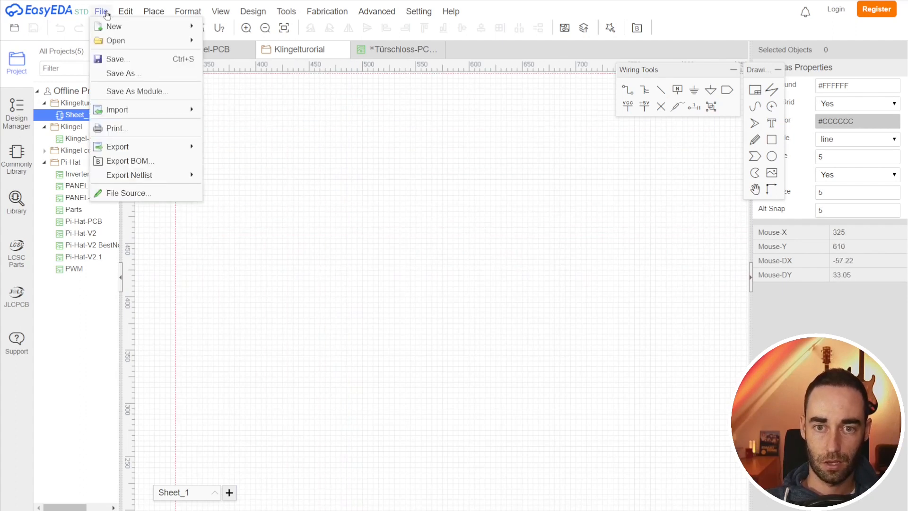
pyautogui.moveTo(114, 26)
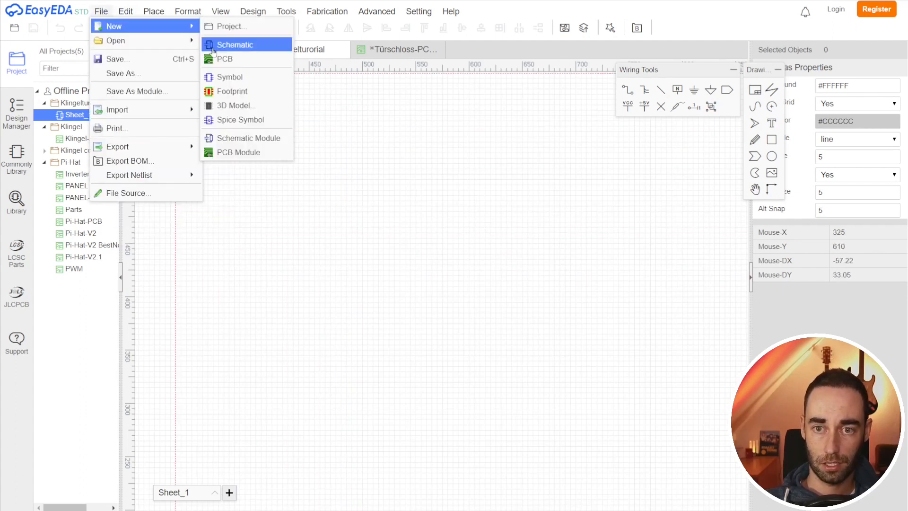
pyautogui.click(222, 59)
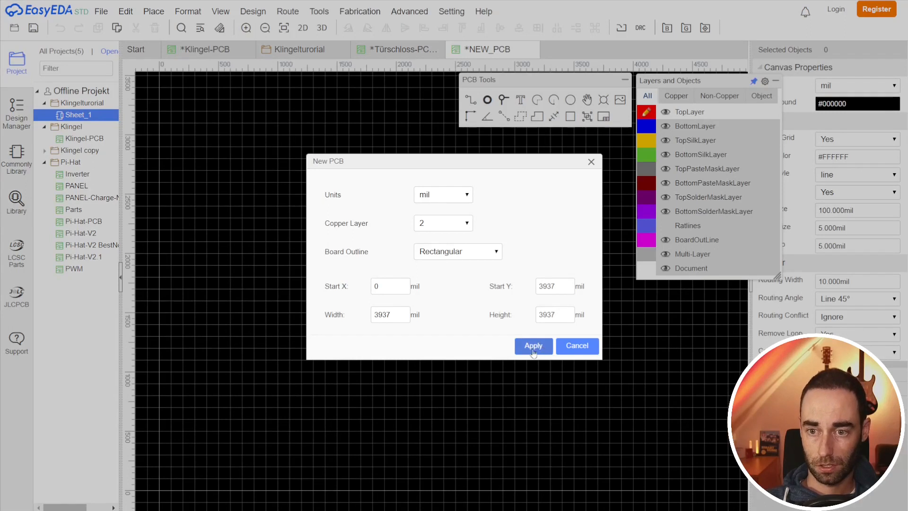
pyautogui.click(533, 346)
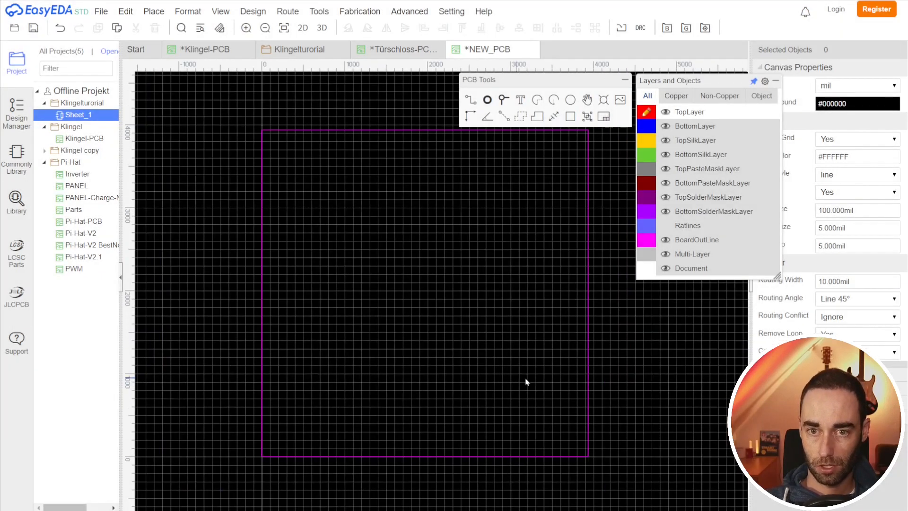
# Step: Move the Layers and Objects and PCB Tools panels further to the left
pyautogui.moveTo(639, 377); pyautogui.dragTo(579, 381, button='right')
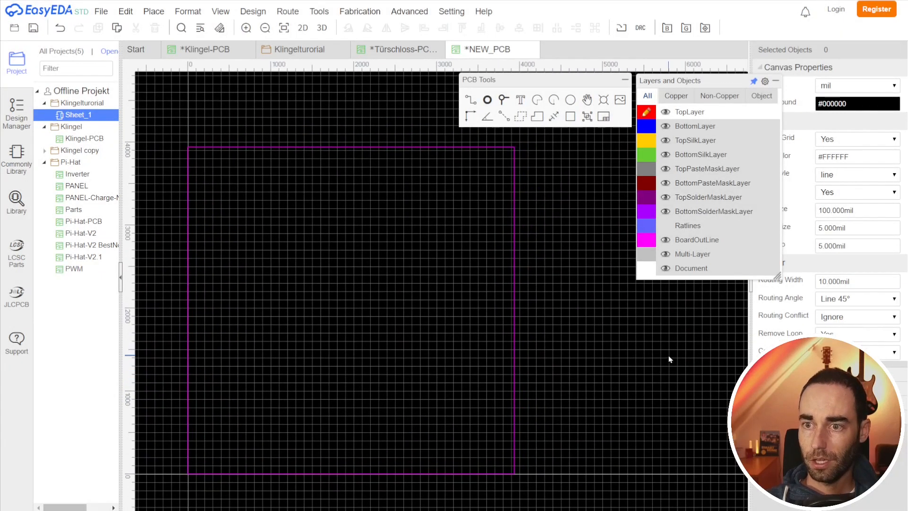
pyautogui.moveTo(708, 83); pyautogui.dragTo(674, 82)
pyautogui.moveTo(583, 80); pyautogui.dragTo(549, 79)
# Step: Set the canvas units to mm
pyautogui.click(844, 89)
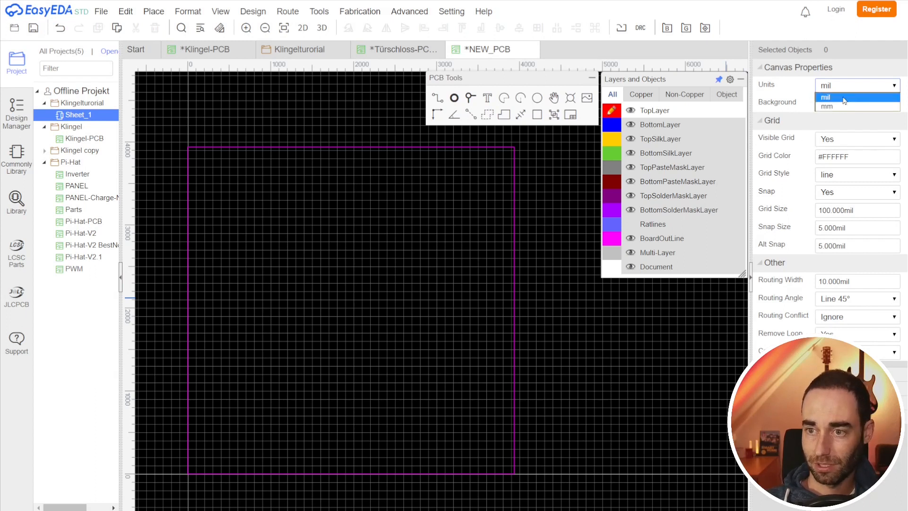
pyautogui.click(844, 98)
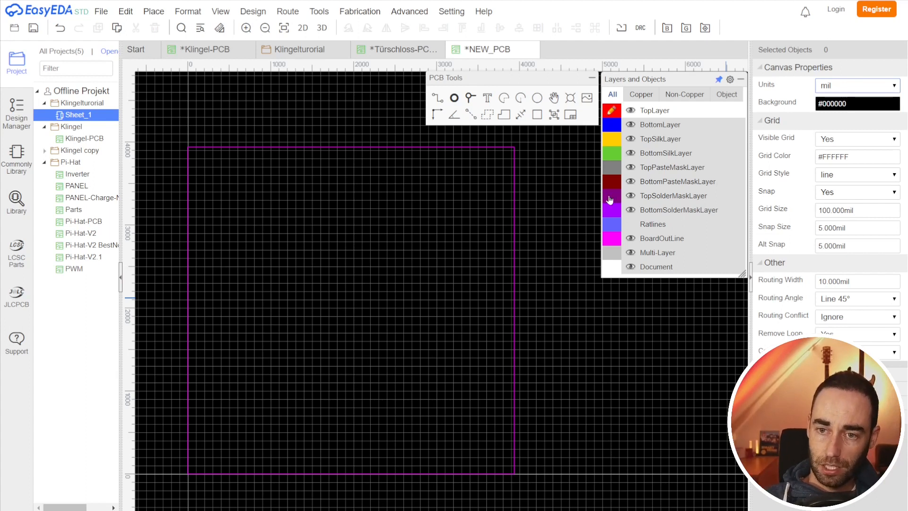
pyautogui.click(844, 93)
pyautogui.click(834, 106)
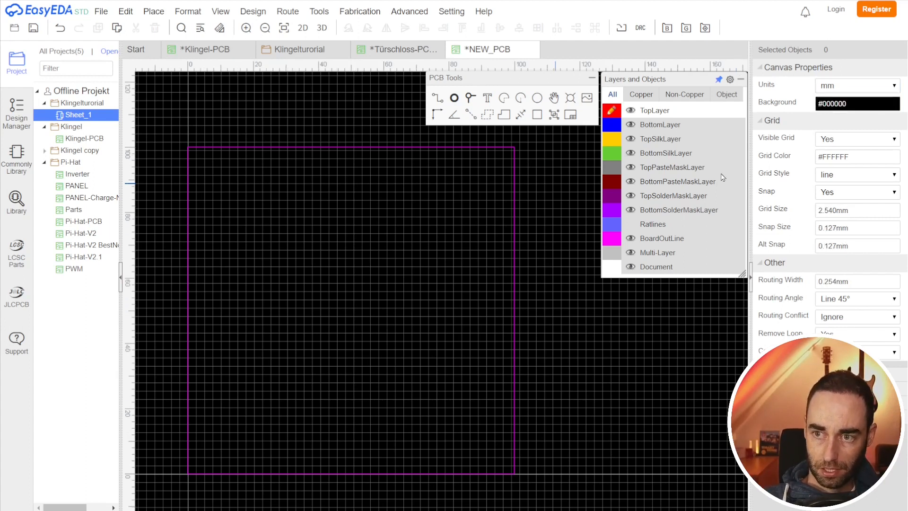
# Step: Select the board outline and review JLCPCB's board capabilities and 100 x 100 mm pricing
pyautogui.click(514, 150)
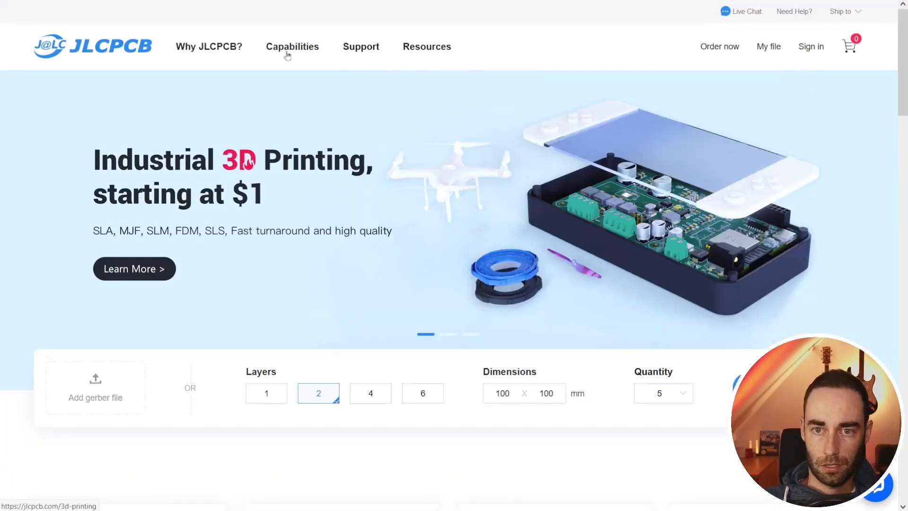
pyautogui.click(293, 48)
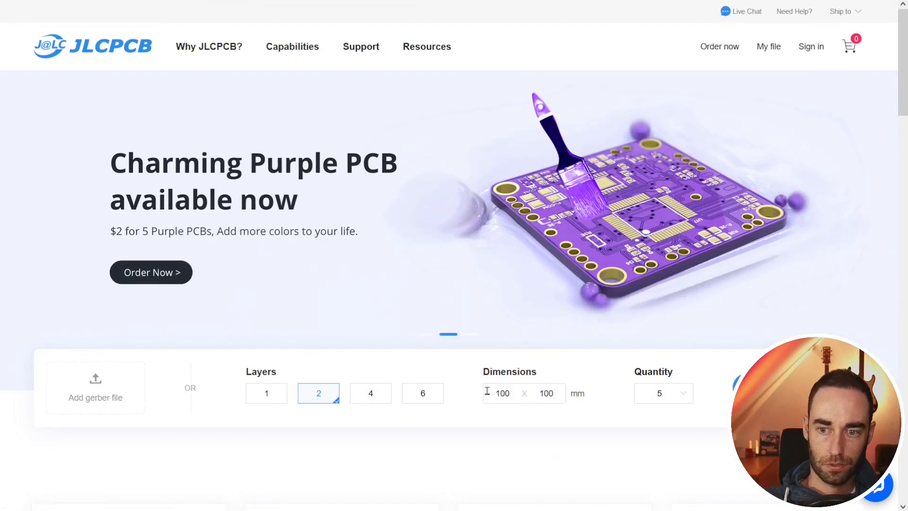
pyautogui.scroll(-5, 563, 404)
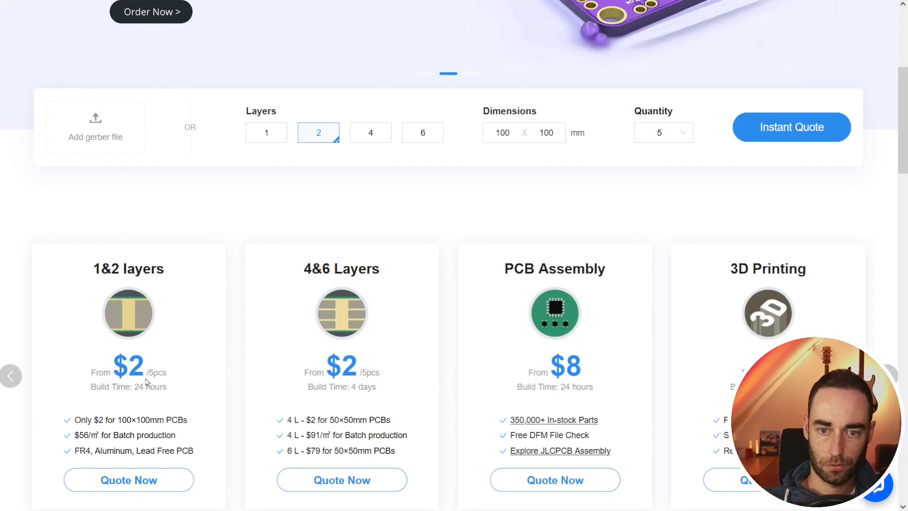
pyautogui.scroll(5, 594, 203)
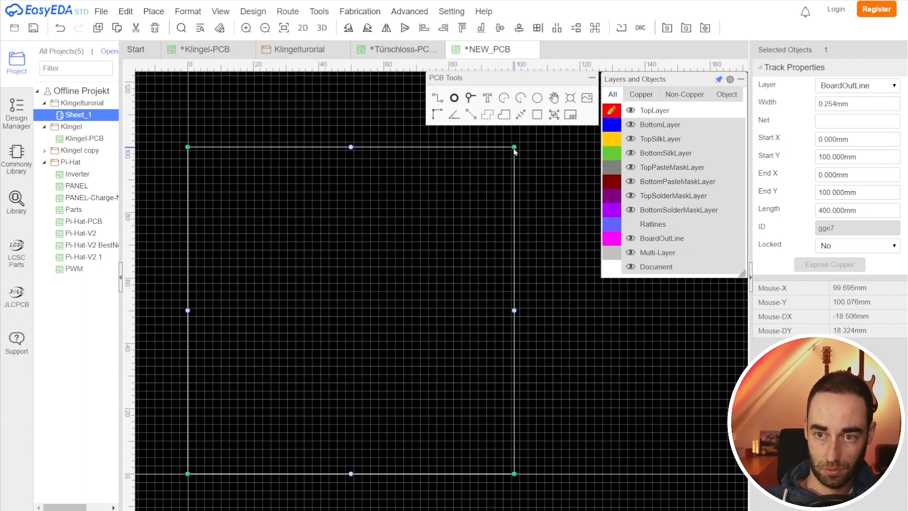
# Step: Deselect the board outline and set the canvas units back to mil
pyautogui.click(856, 85)
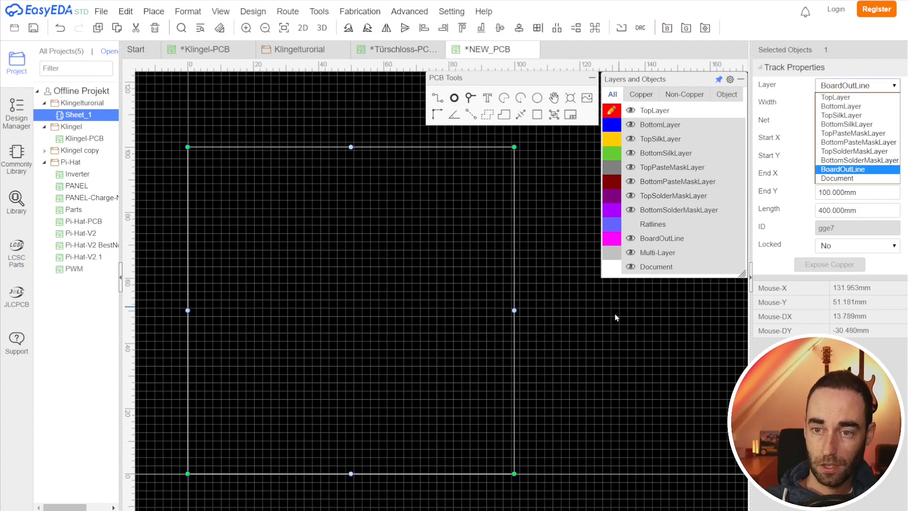
pyautogui.click(746, 260)
pyautogui.click(838, 86)
pyautogui.click(833, 98)
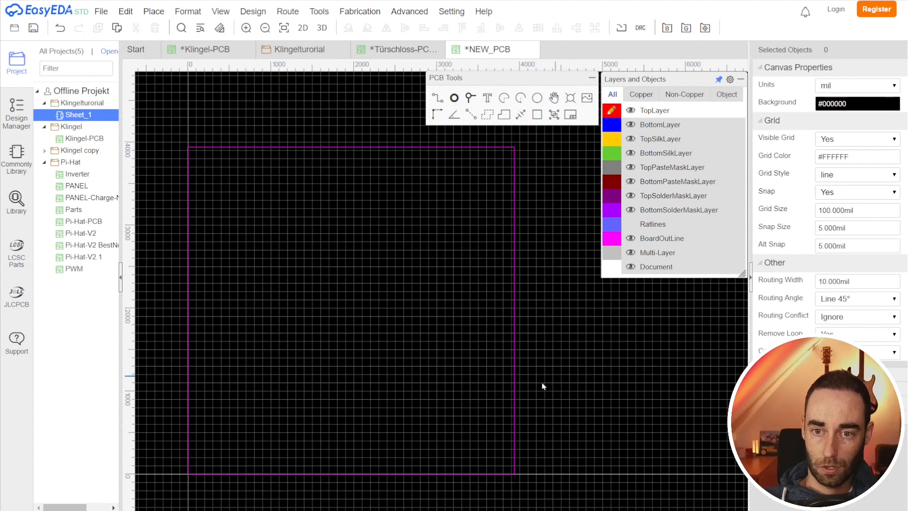
# Step: Search the library for pinheader and select the PINHEADER_2X32_P2.54MM_VERTICAL symbol
pyautogui.scroll(1, 320, 314)
pyautogui.scroll(2, 228, 249)
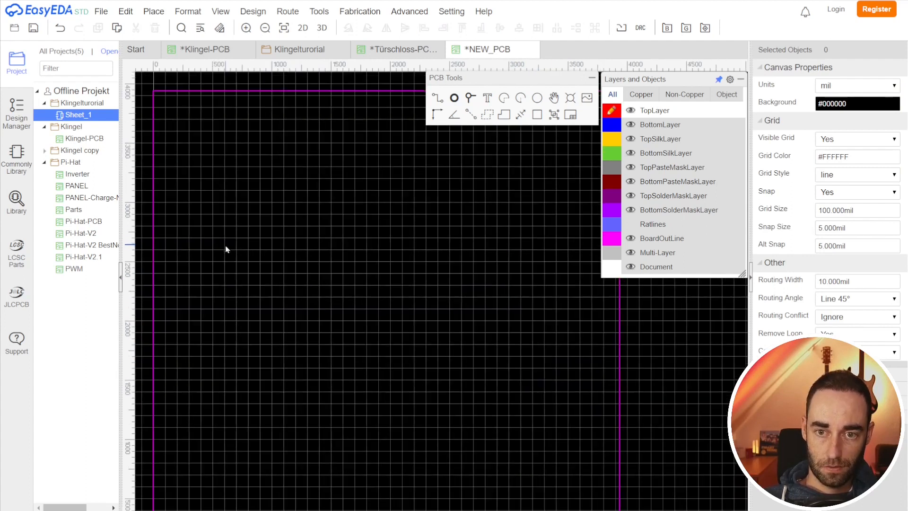
pyautogui.scroll(-3, 355, 274)
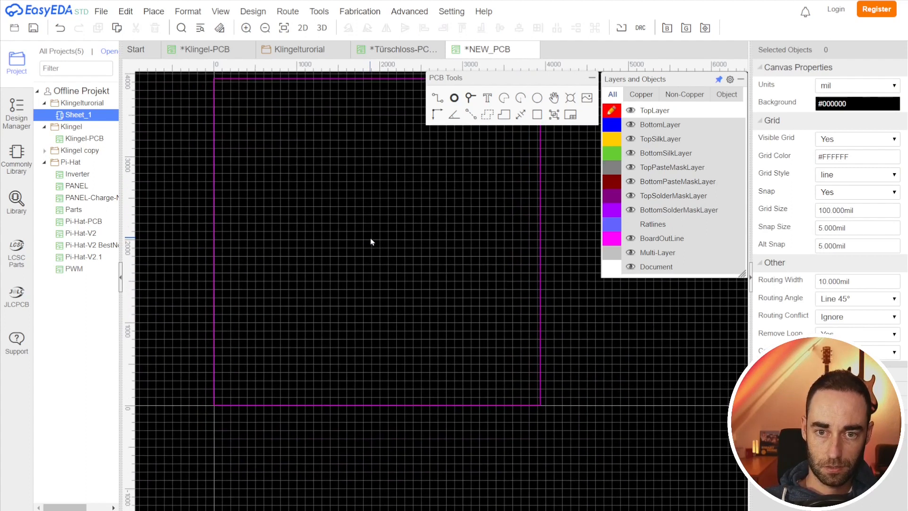
pyautogui.click(17, 201)
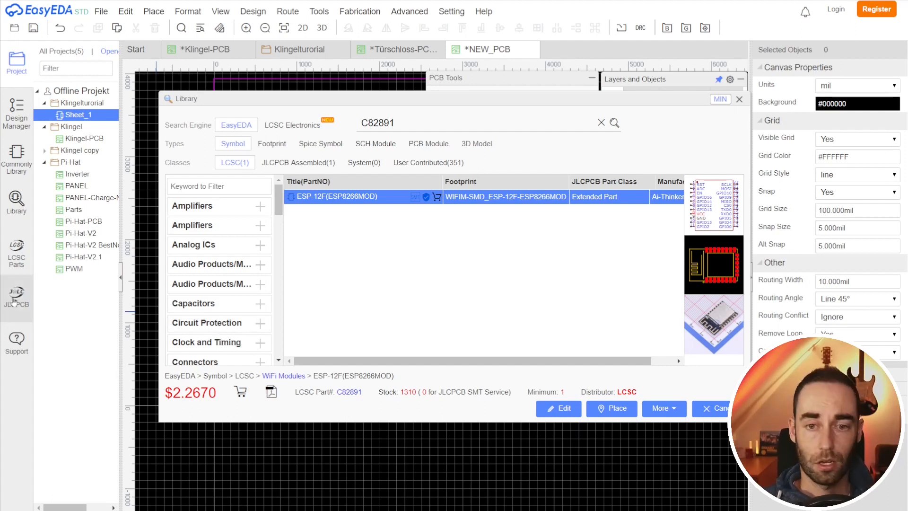
pyautogui.doubleClick(402, 123)
pyautogui.write('pinheader')
pyautogui.press('Return')
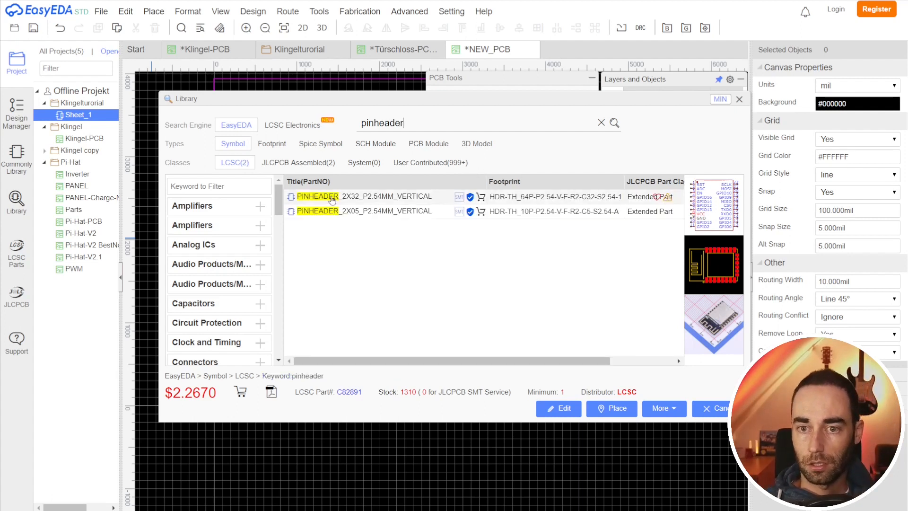
pyautogui.click(332, 200)
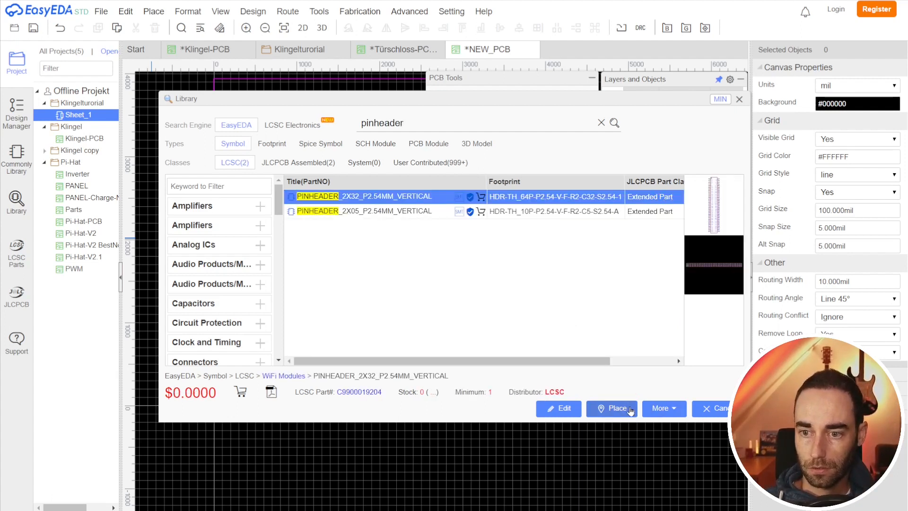
# Step: Place the PINHEADER_2X32 footprint below the board outline and nudge it slightly
pyautogui.click(611, 408)
pyautogui.click(349, 426)
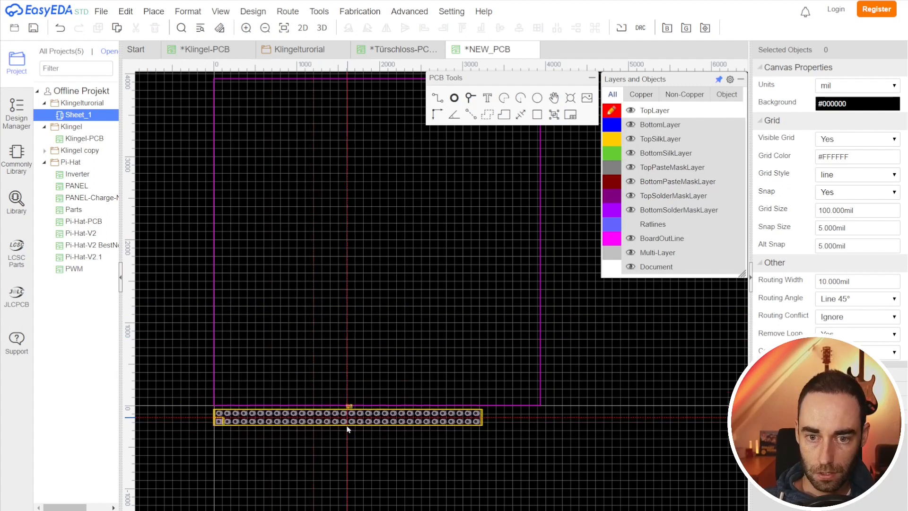
pyautogui.scroll(3, 330, 476)
pyautogui.press('Escape')
pyautogui.scroll(-3, 310, 413)
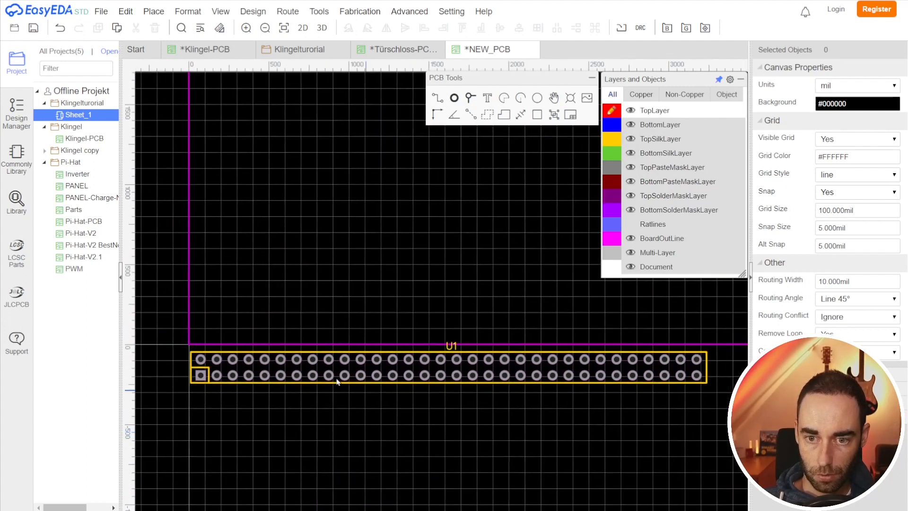
pyautogui.moveTo(283, 362); pyautogui.dragTo(283, 357)
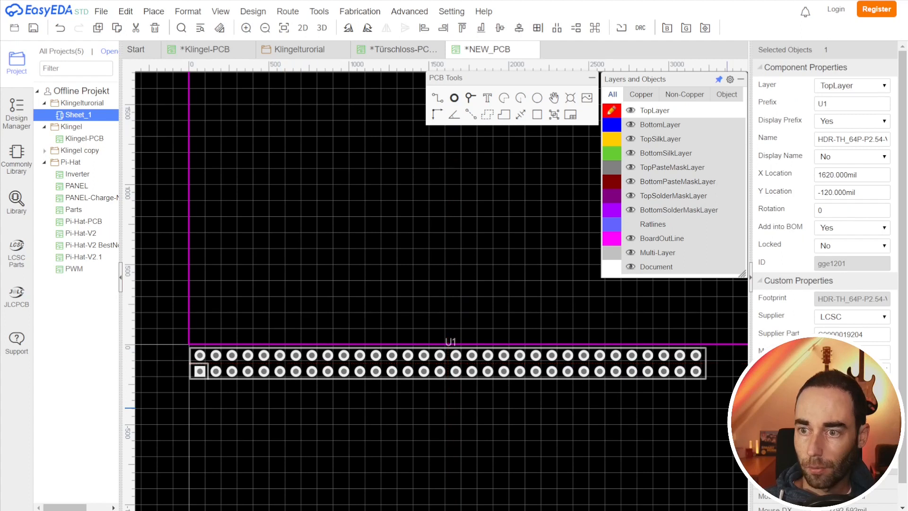
pyautogui.click(588, 425)
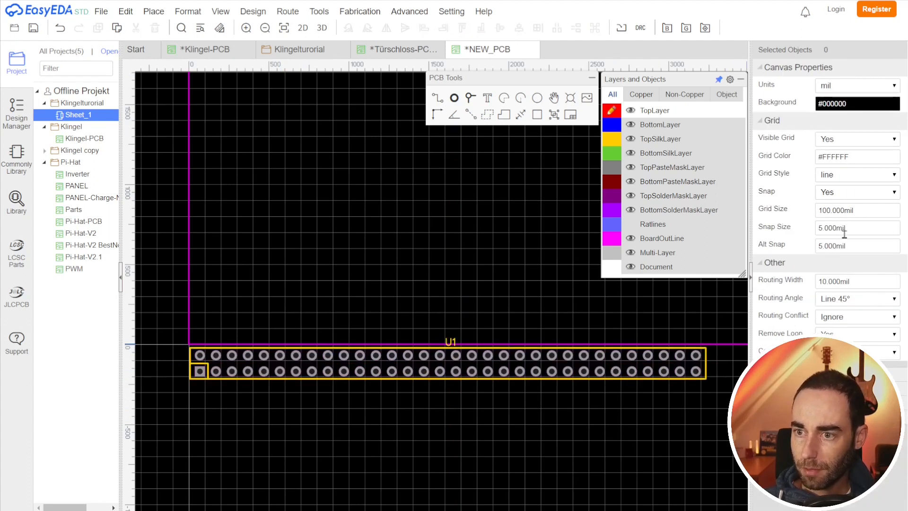
# Step: Set the canvas snap size to 50 mil
pyautogui.click(821, 227)
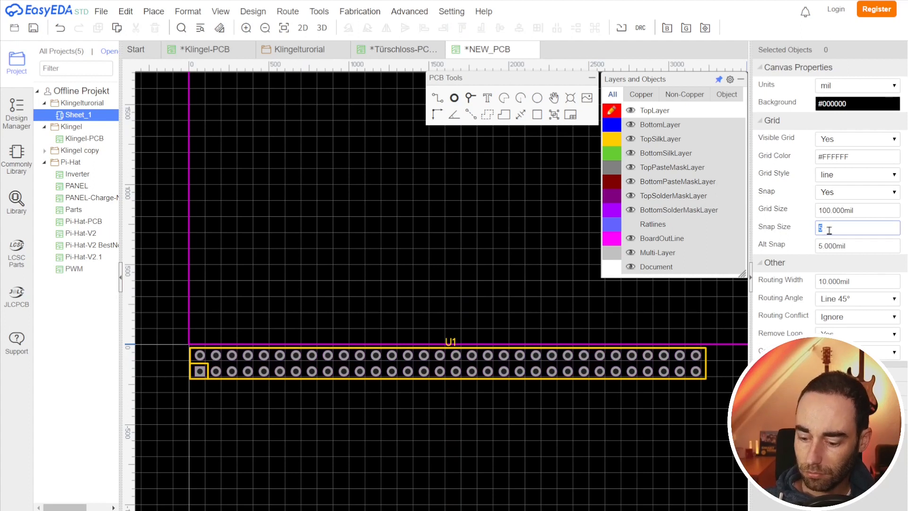
pyautogui.press('Return')
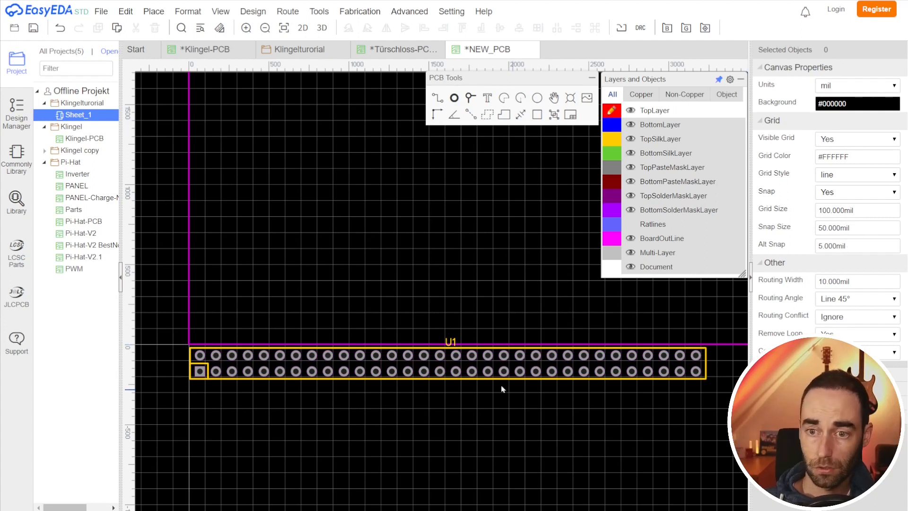
# Step: Drag the pin header so it snaps onto the 50 mil grid, then deselect it
pyautogui.moveTo(343, 363)
pyautogui.mouseDown()
pyautogui.moveTo(326, 363)
pyautogui.moveTo(360, 361)
pyautogui.moveTo(344, 361)
pyautogui.mouseUp()
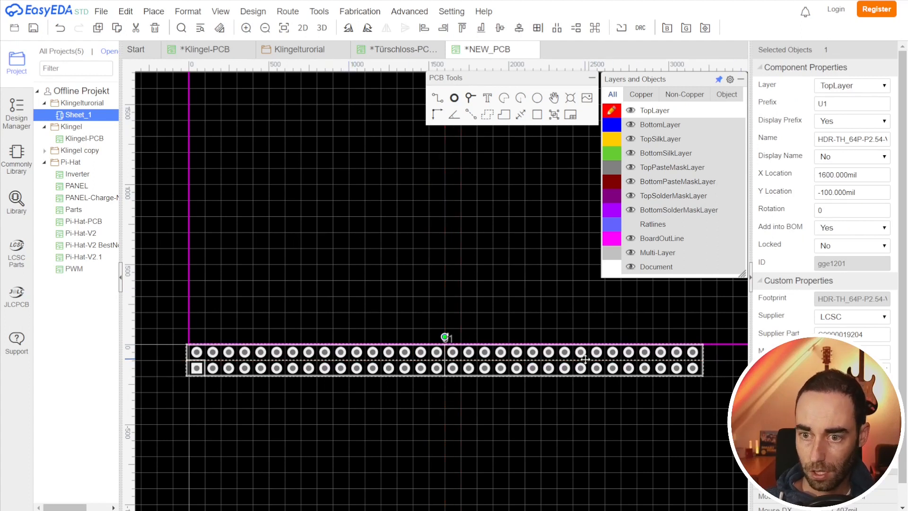
pyautogui.click(614, 430)
# Step: Set the alt snap value to 25 mil
pyautogui.click(819, 245)
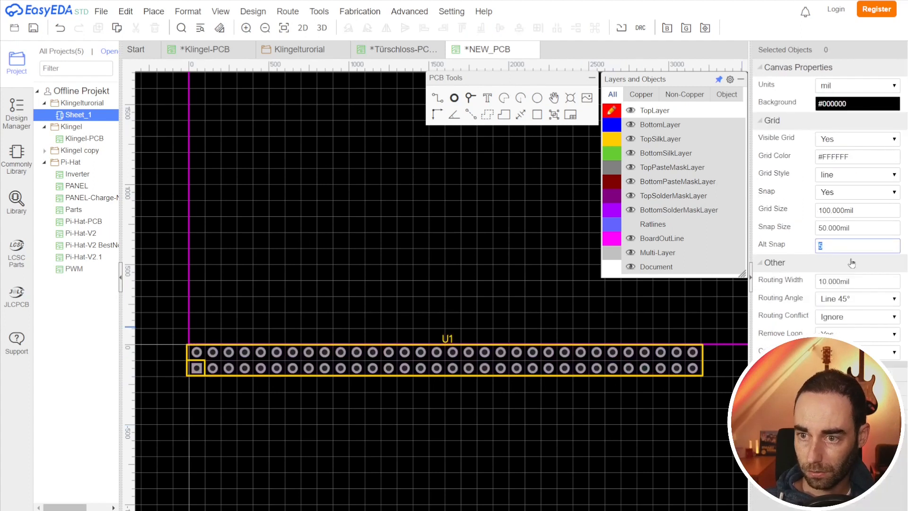
pyautogui.write('25')
pyautogui.press('Return')
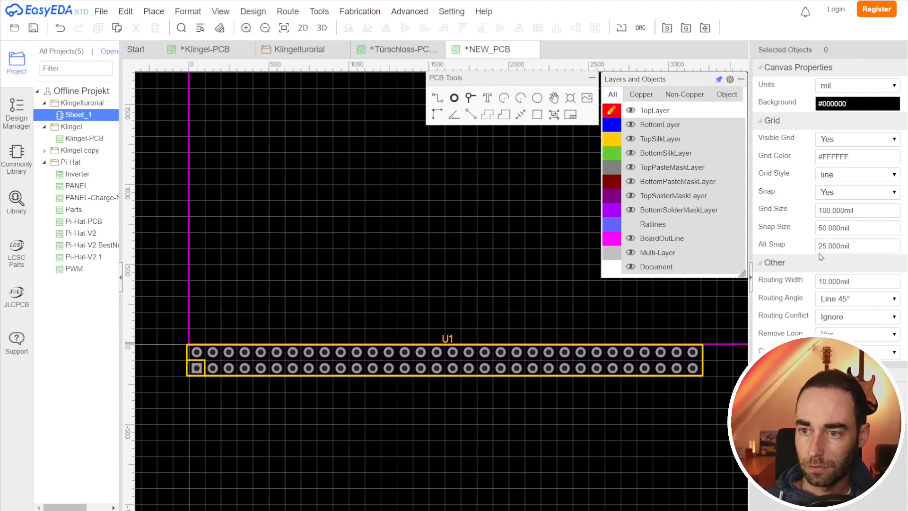
# Step: Delete the pin header footprint from the board
pyautogui.moveTo(420, 368); pyautogui.dragTo(407, 360)
pyautogui.click(393, 426)
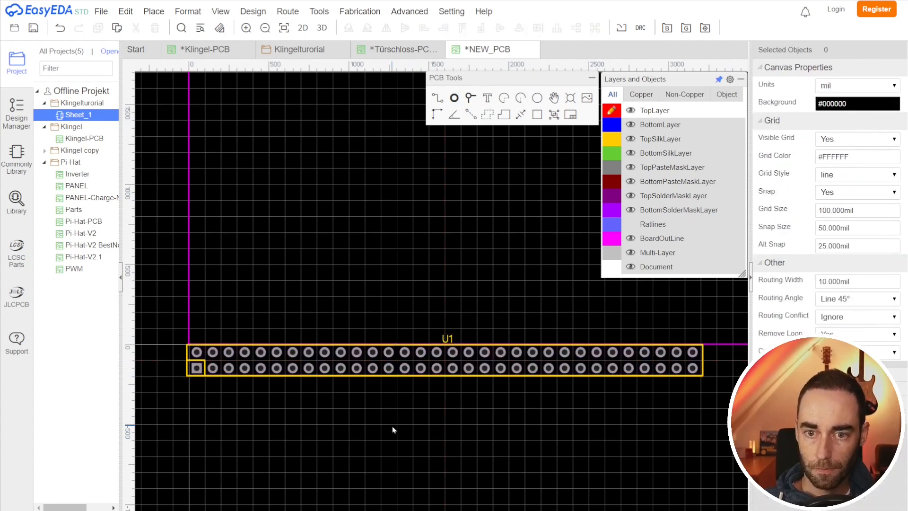
pyautogui.scroll(-2, 407, 401)
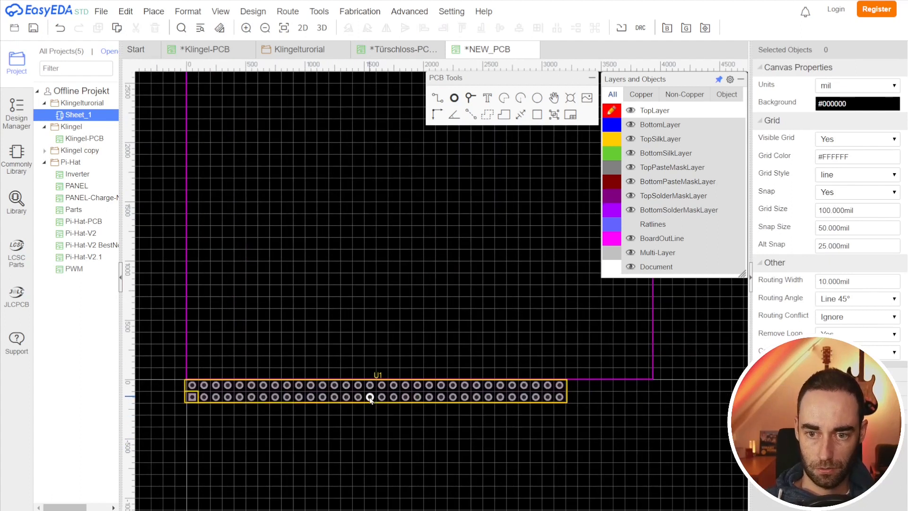
pyautogui.click(362, 398)
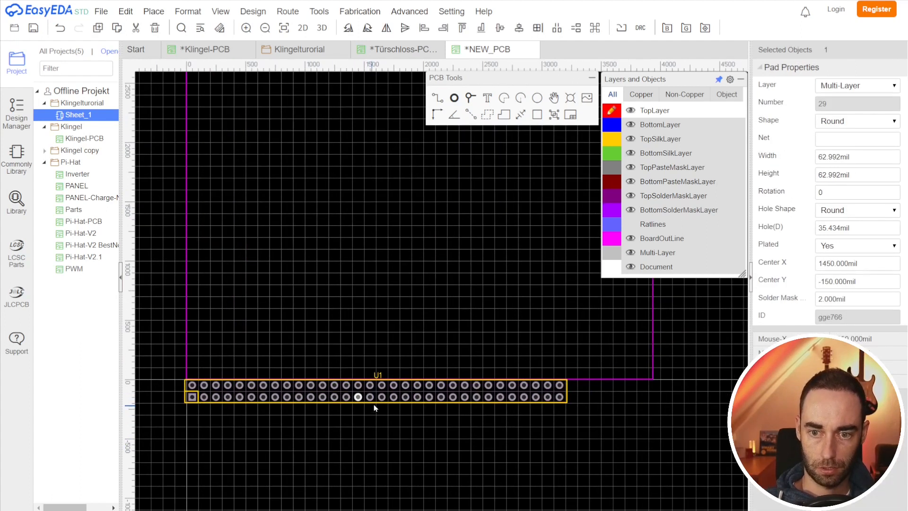
pyautogui.click(377, 401)
pyautogui.press('Delete')
pyautogui.scroll(-3, 385, 392)
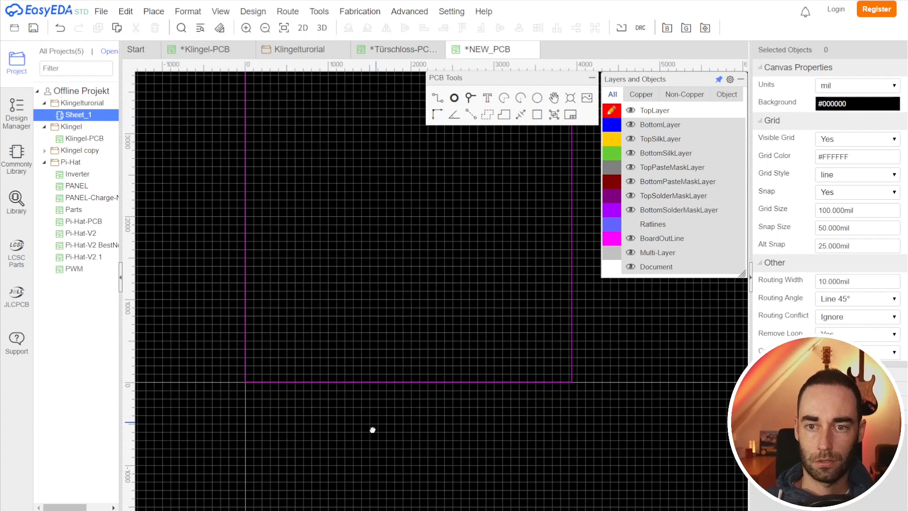
# Step: Try to drag the board outline's top-right corner downward to resize it
pyautogui.click(531, 147)
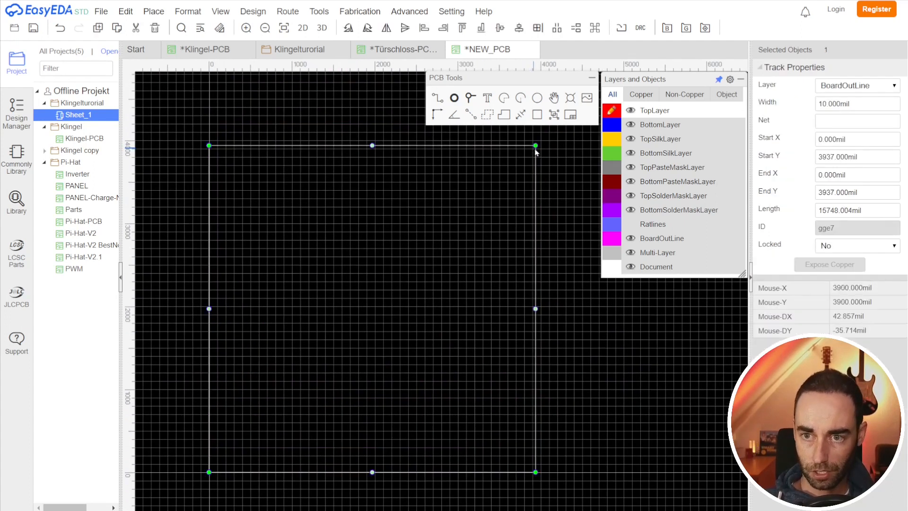
pyautogui.moveTo(533, 143); pyautogui.dragTo(522, 342)
pyautogui.click(536, 167)
pyautogui.click(321, 114)
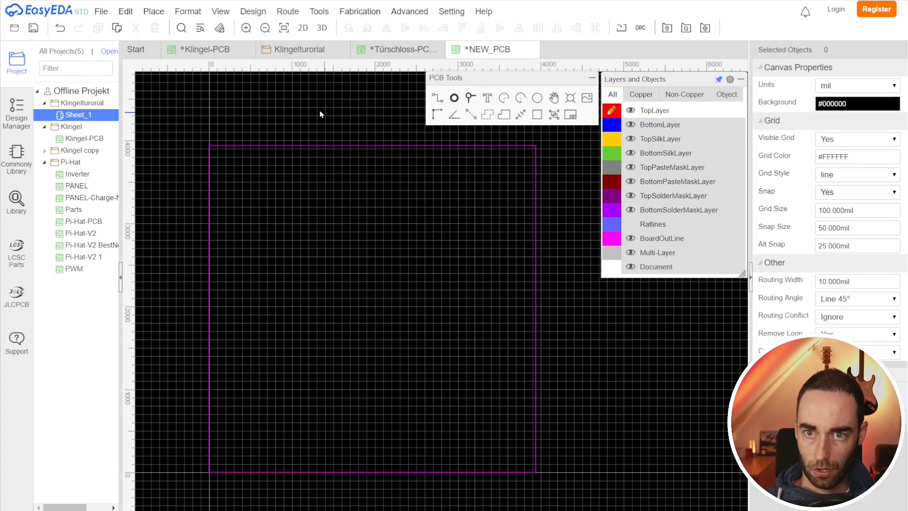
# Step: Preview the board in the 3D view and close it
pyautogui.click(322, 28)
pyautogui.moveTo(364, 92); pyautogui.dragTo(415, 377)
pyautogui.moveTo(466, 388)
pyautogui.mouseDown()
pyautogui.moveTo(478, 243)
pyautogui.moveTo(460, 384)
pyautogui.mouseUp()
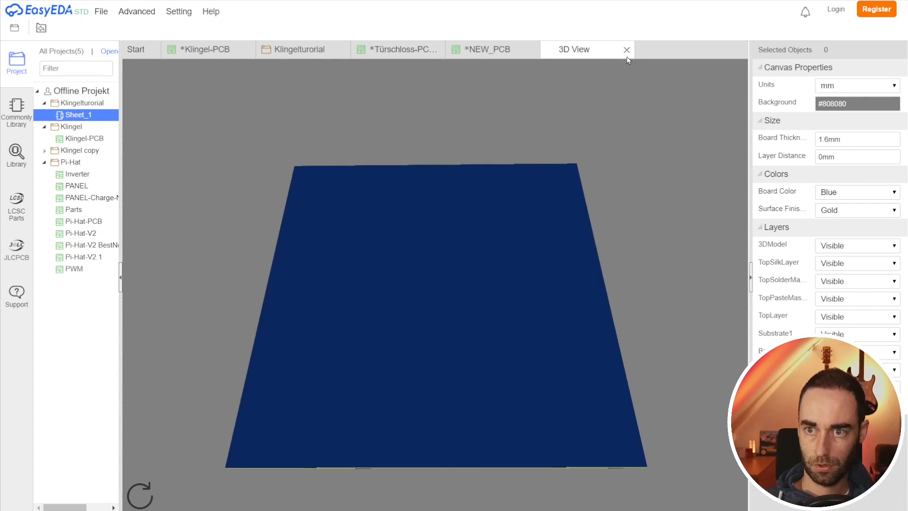
pyautogui.click(627, 50)
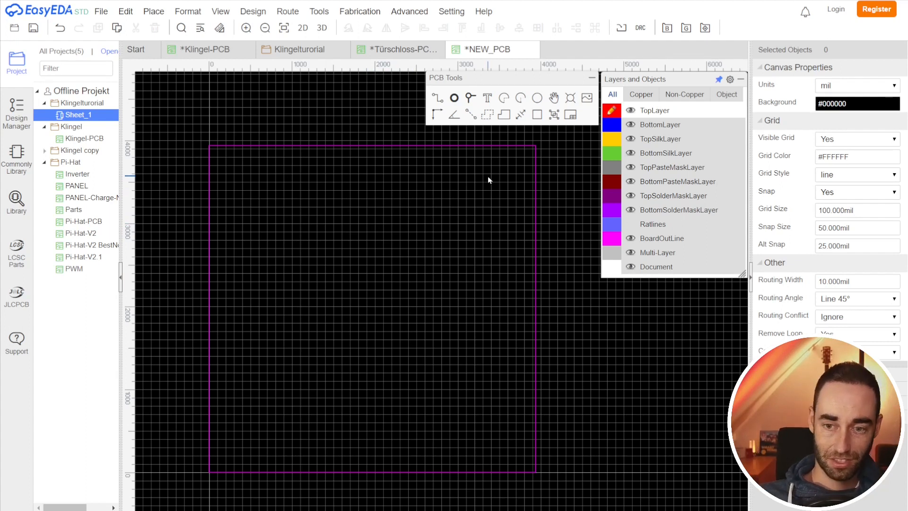
# Step: Resize the board outline by moving its corners to make it about 3000 mil wide and 1200 mil tall
pyautogui.click(535, 147)
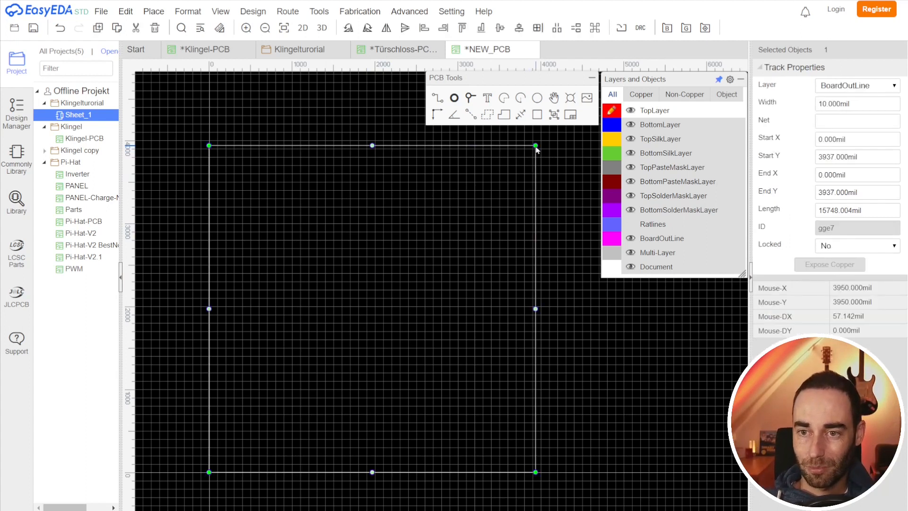
pyautogui.moveTo(535, 147); pyautogui.dragTo(458, 372)
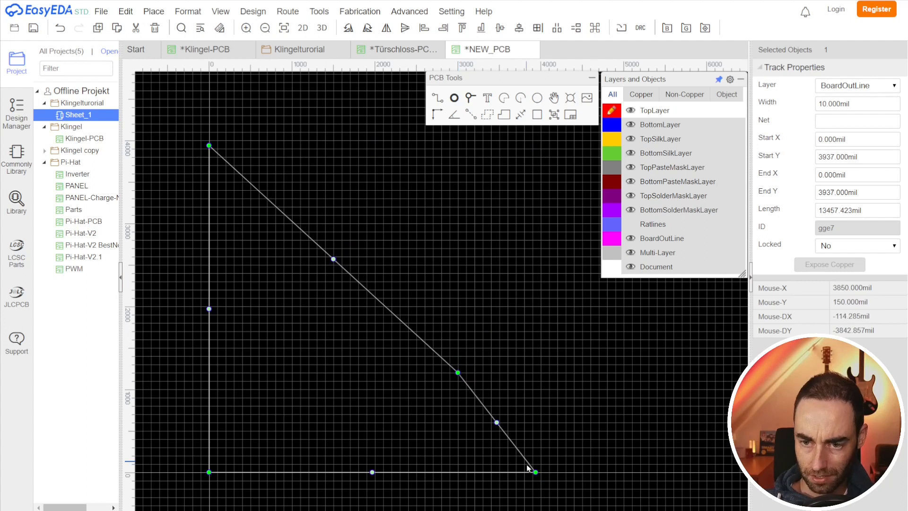
pyautogui.moveTo(535, 473); pyautogui.dragTo(458, 472)
pyautogui.moveTo(209, 146); pyautogui.dragTo(209, 369)
pyautogui.moveTo(209, 146); pyautogui.dragTo(210, 364)
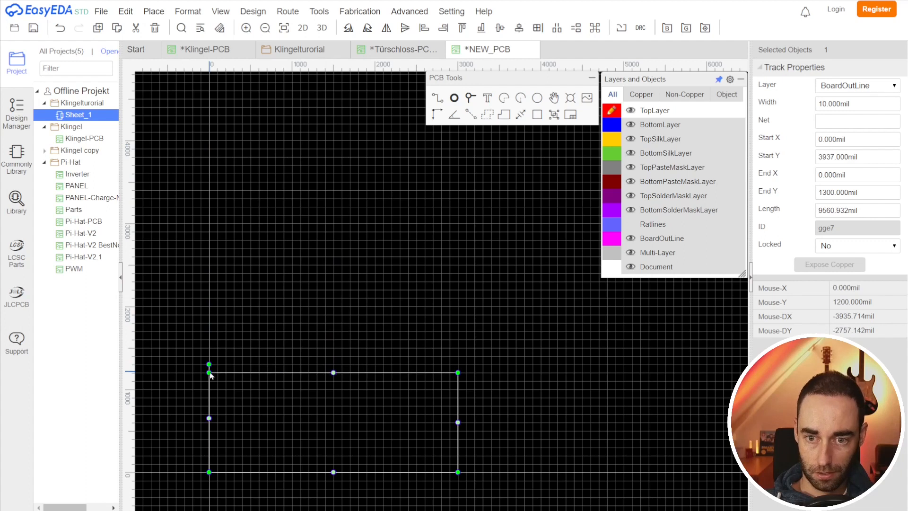
pyautogui.press('Escape')
pyautogui.scroll(3, 215, 430)
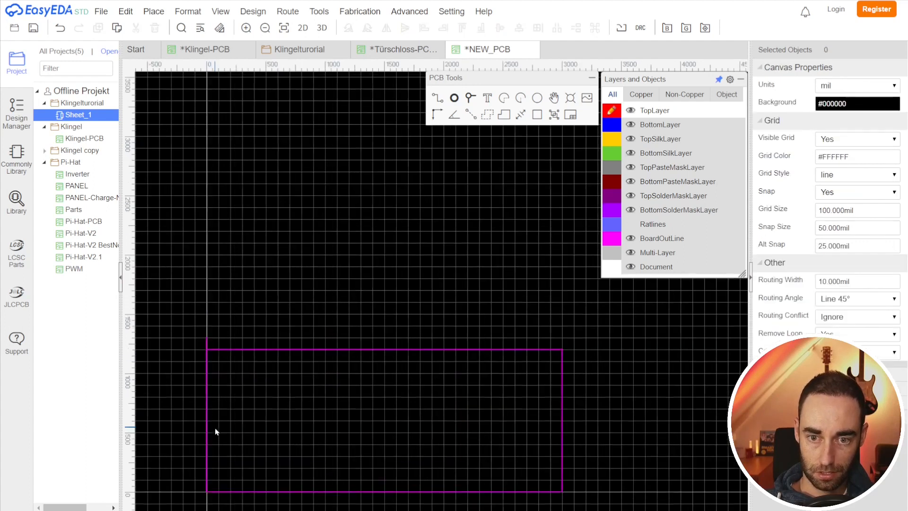
pyautogui.click(209, 331)
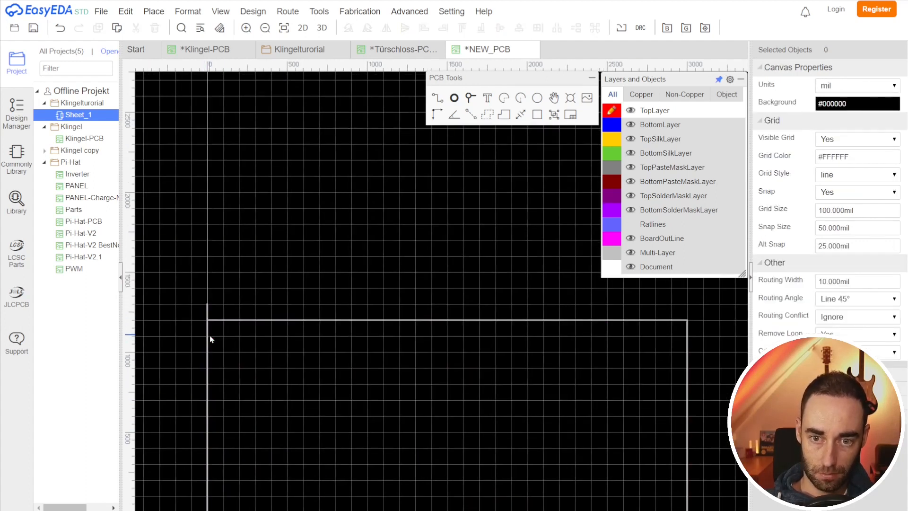
pyautogui.moveTo(207, 305); pyautogui.dragTo(208, 320)
pyautogui.click(300, 375)
pyautogui.scroll(-2, 434, 417)
pyautogui.moveTo(445, 400); pyautogui.dragTo(375, 339, button='right')
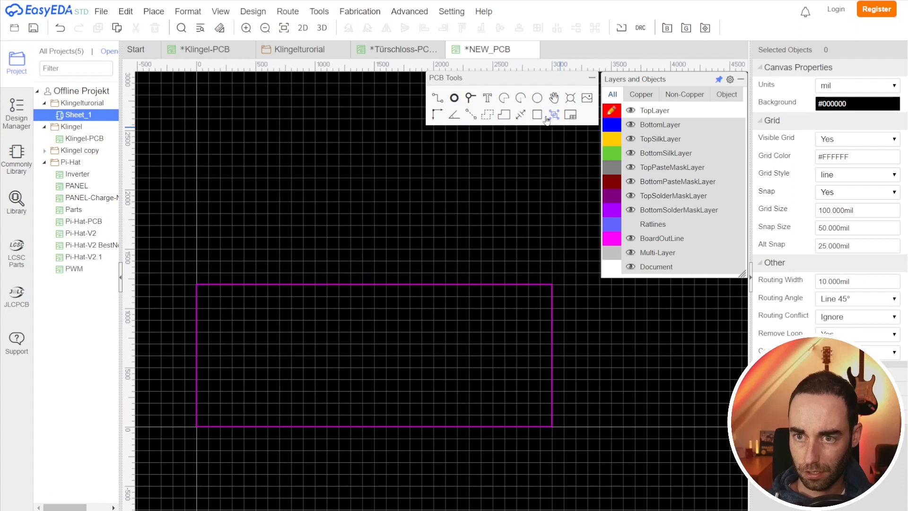
# Step: Switch the canvas units to mm and add a dimension across the board outline's width
pyautogui.click(522, 114)
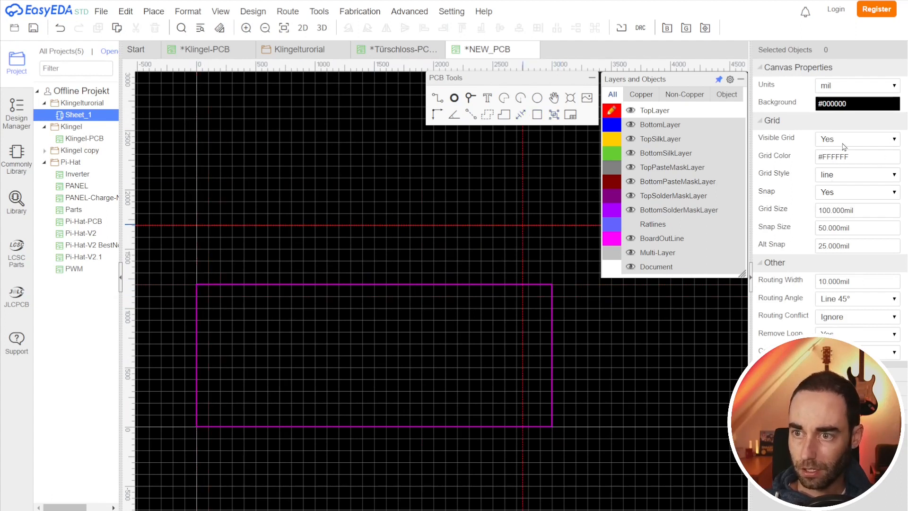
pyautogui.click(830, 87)
pyautogui.click(829, 107)
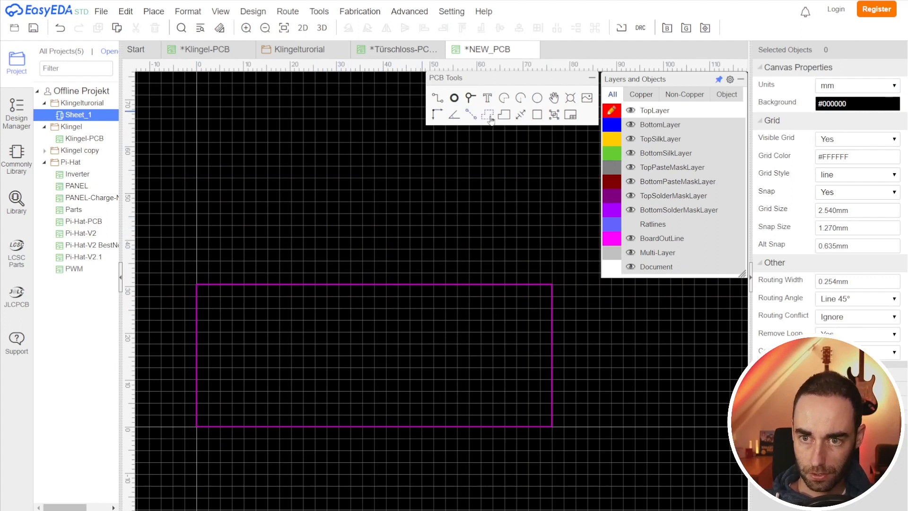
pyautogui.click(198, 285)
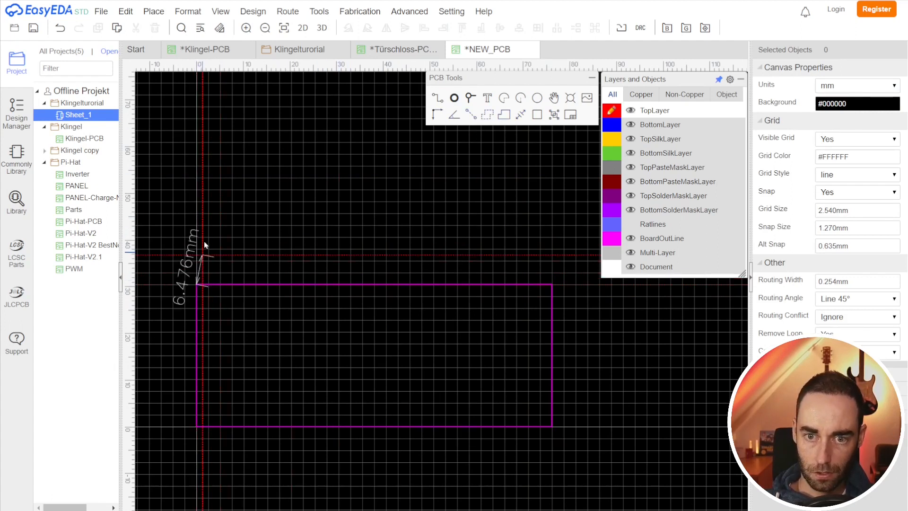
pyautogui.click(552, 285)
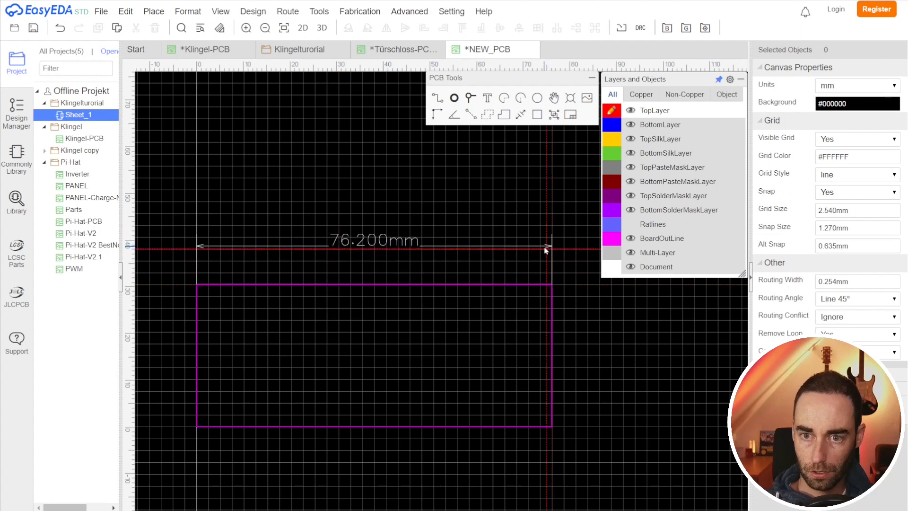
pyautogui.click(335, 246)
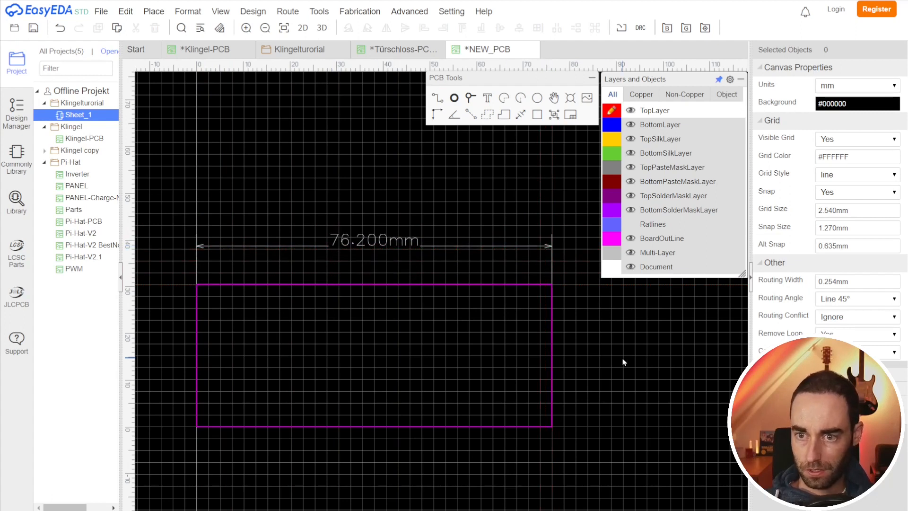
# Step: Add a dimension along the board outline's right edge for its height
pyautogui.click(523, 116)
pyautogui.click(552, 285)
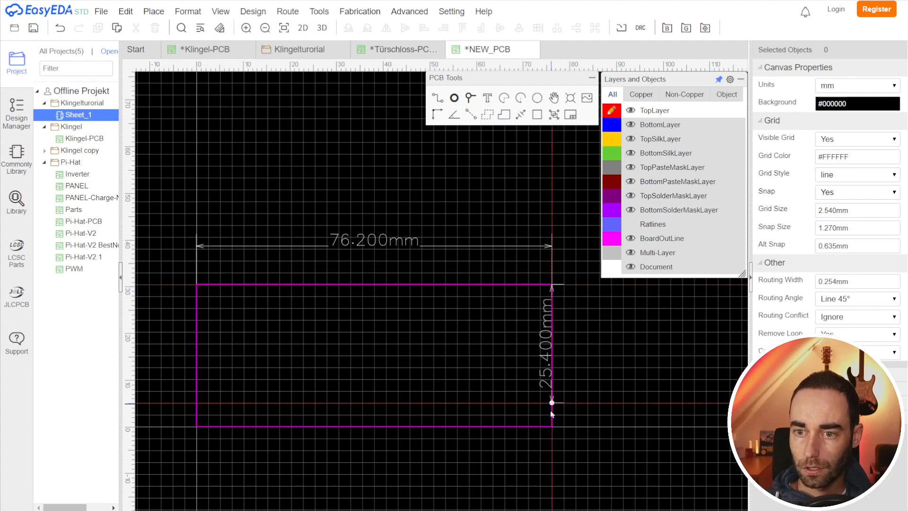
pyautogui.click(553, 426)
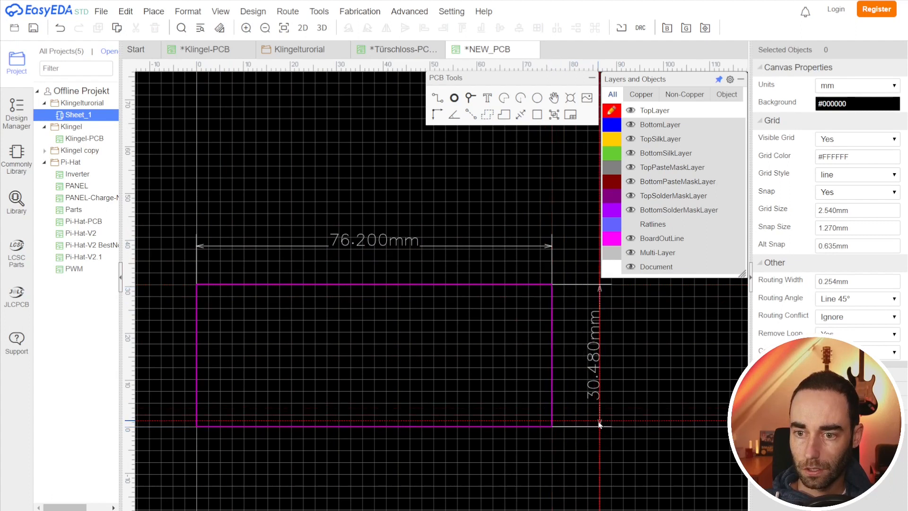
pyautogui.click(599, 423)
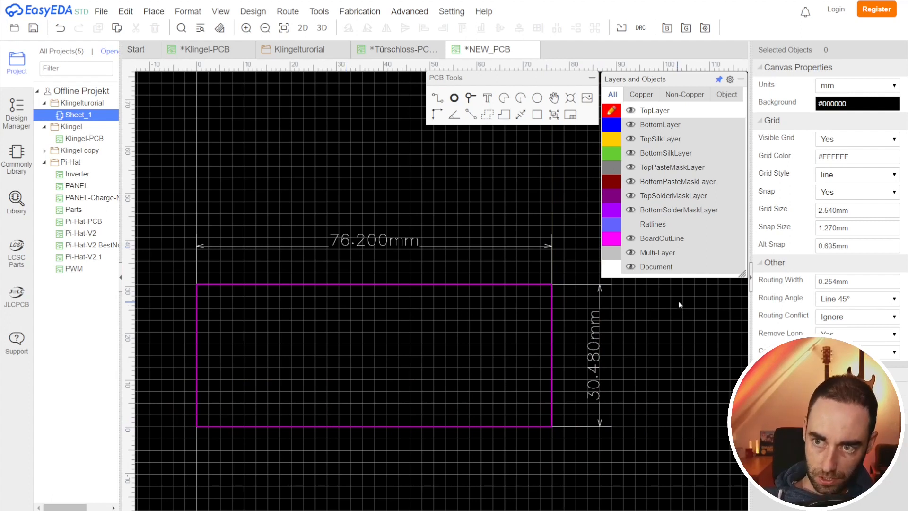
# Step: Set the canvas units back to mil and preview the resized board in the 3D view
pyautogui.click(857, 90)
pyautogui.click(841, 103)
pyautogui.scroll(1, 455, 174)
pyautogui.scroll(-2, 468, 224)
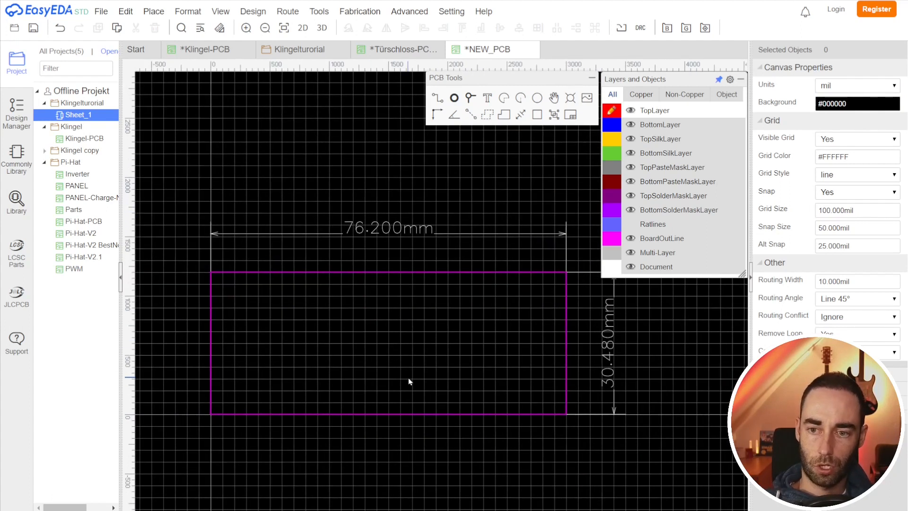
pyautogui.click(321, 27)
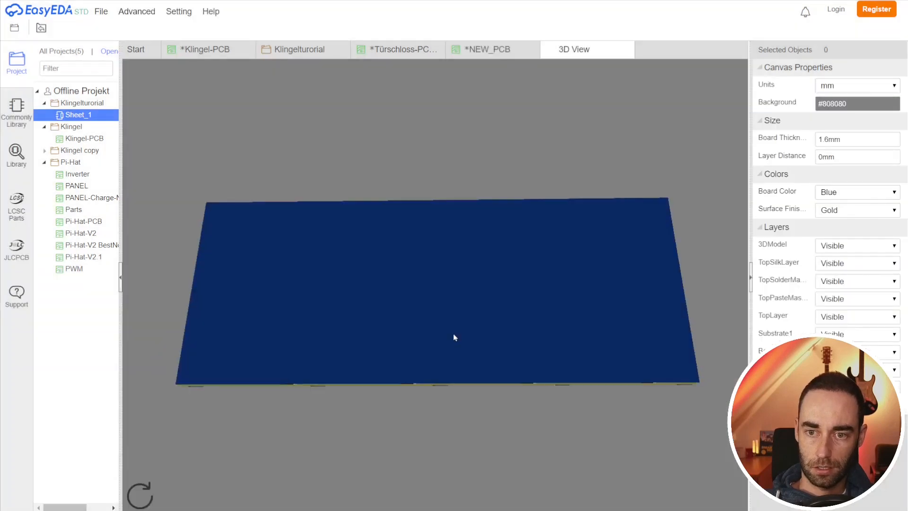
pyautogui.click(626, 51)
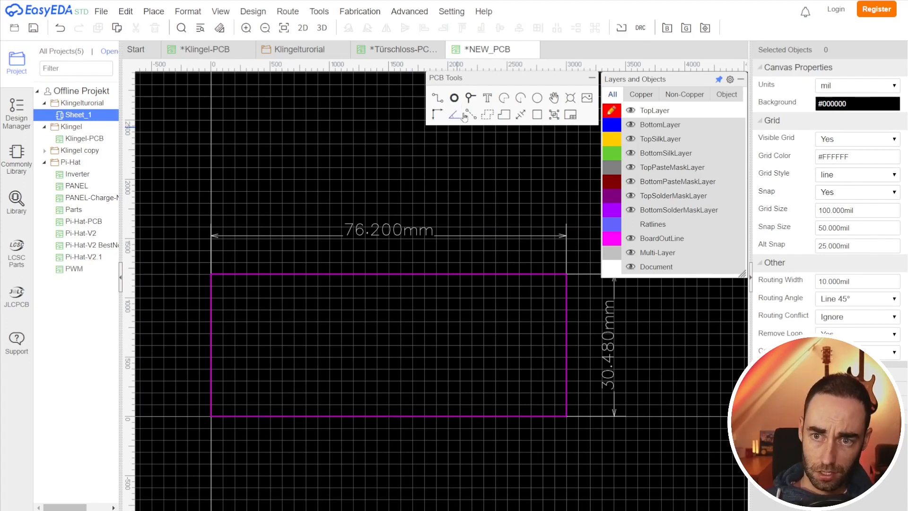
# Step: Place a round through-hole pad inside the board outline near its upper-left corner
pyautogui.click(455, 99)
pyautogui.scroll(1, 247, 316)
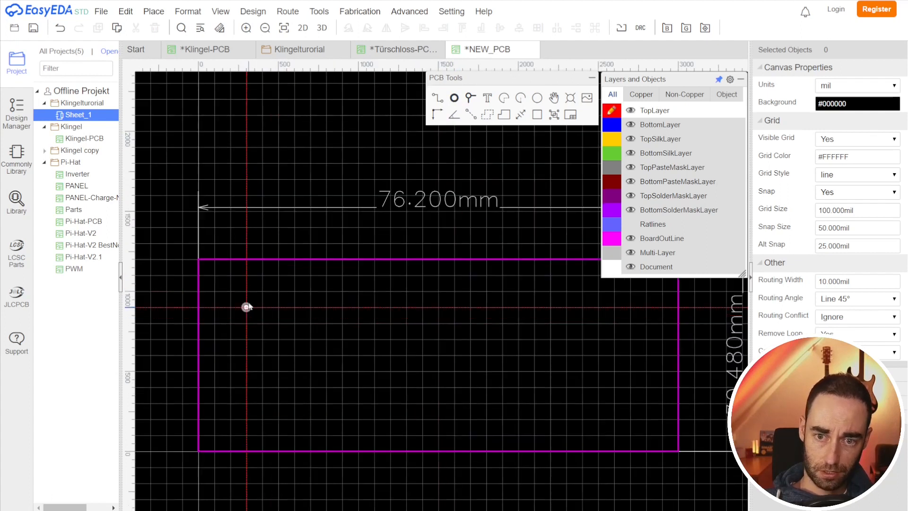
pyautogui.click(238, 267)
pyautogui.scroll(1, 248, 289)
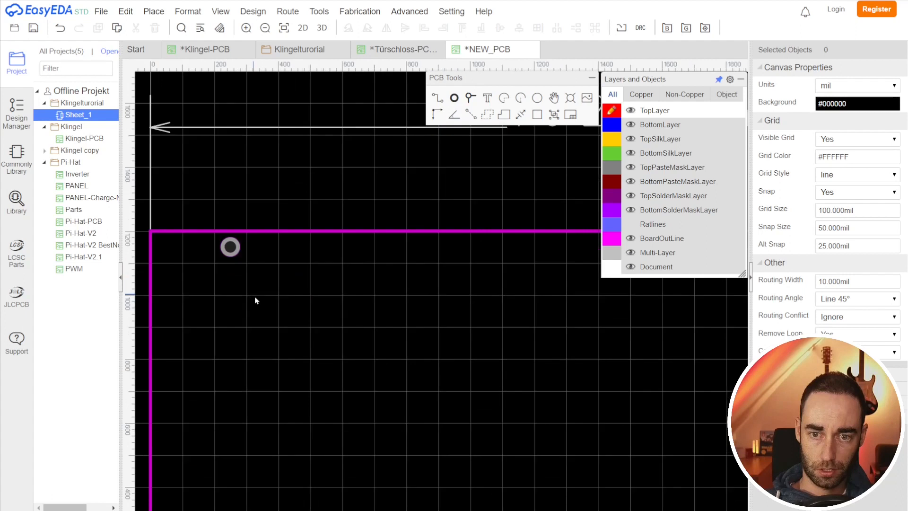
pyautogui.click(230, 247)
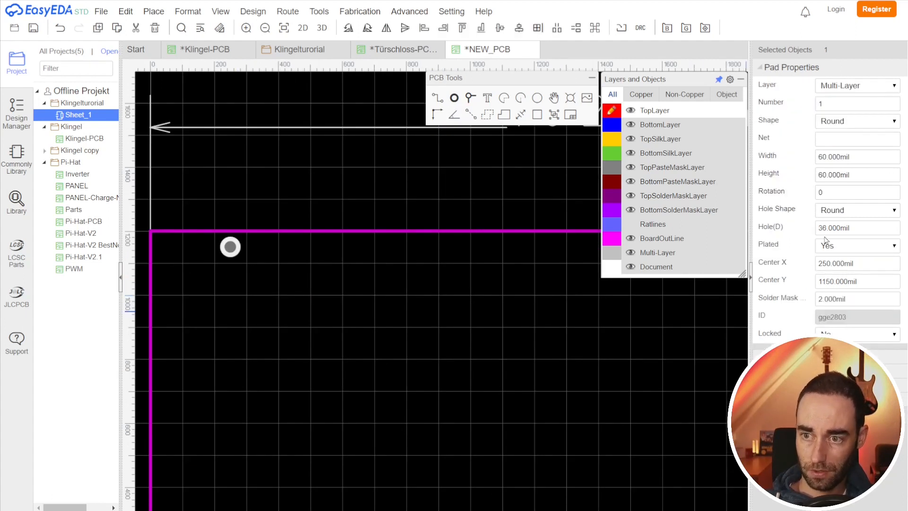
# Step: Switch to the JLCPCB website and review the Drill/Hole Size section of its PCB capabilities
pyautogui.click(483, 11)
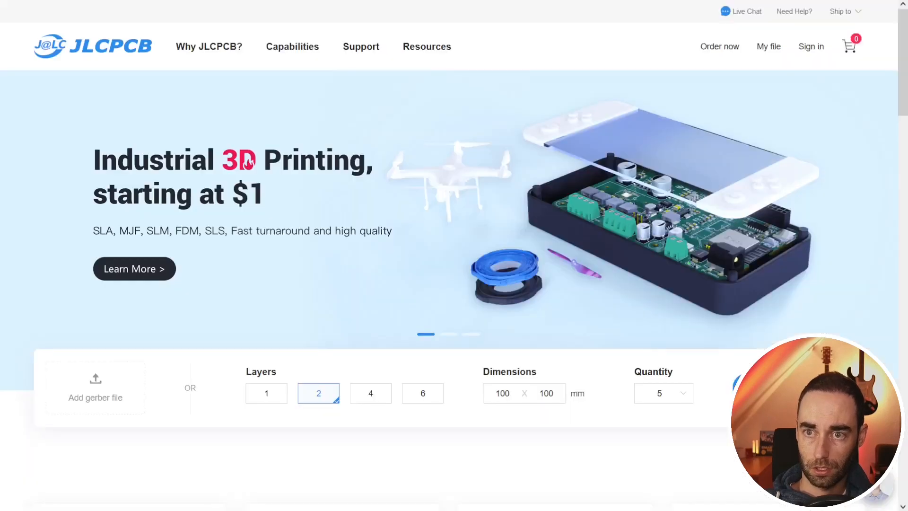
pyautogui.click(292, 46)
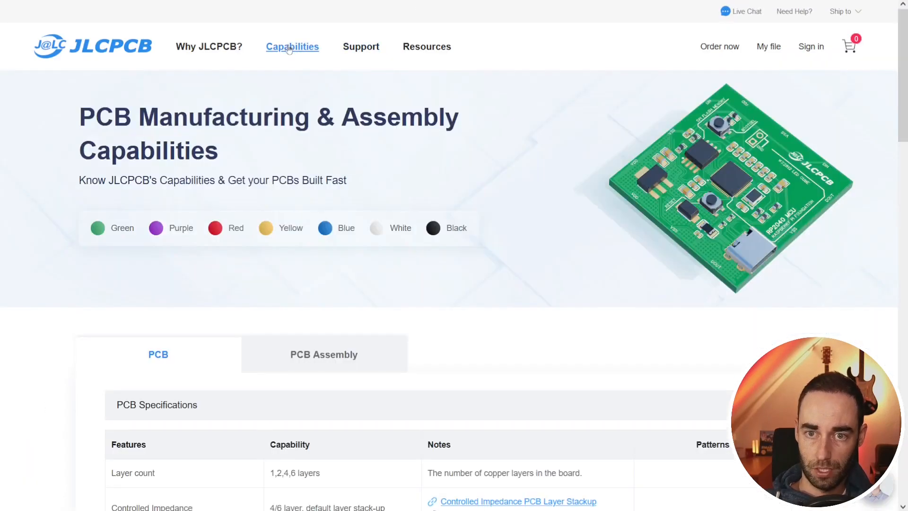
pyautogui.scroll(-10, 428, 208)
pyautogui.scroll(-5, 438, 218)
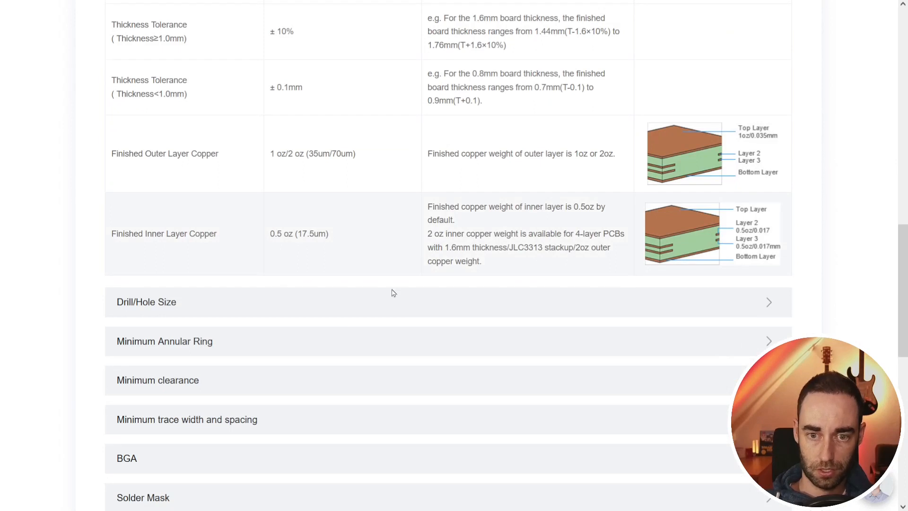
pyautogui.click(159, 306)
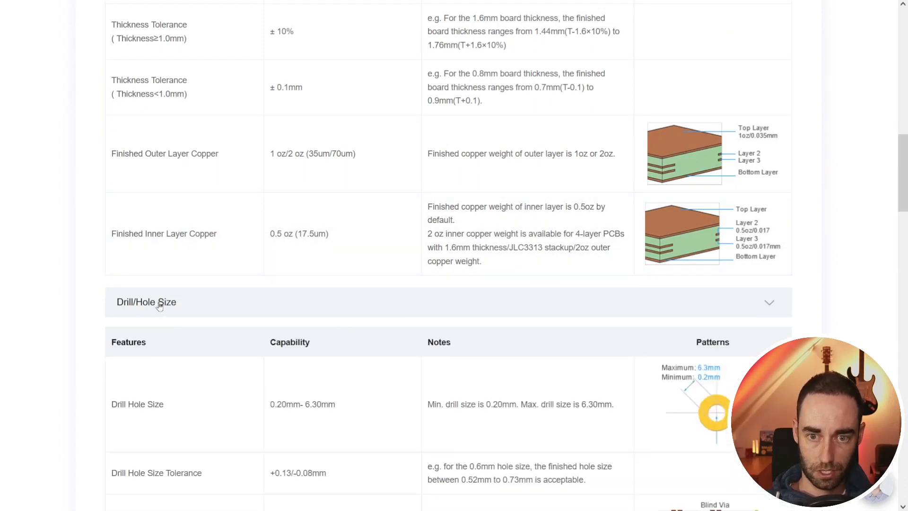
pyautogui.scroll(-5, 168, 306)
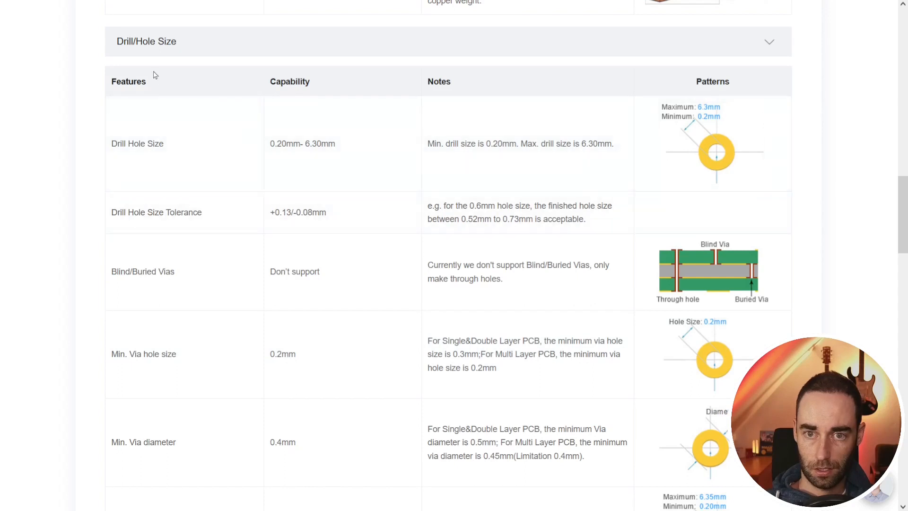
pyautogui.scroll(10, 278, 331)
pyautogui.scroll(-3, 309, 237)
pyautogui.scroll(-7, 309, 237)
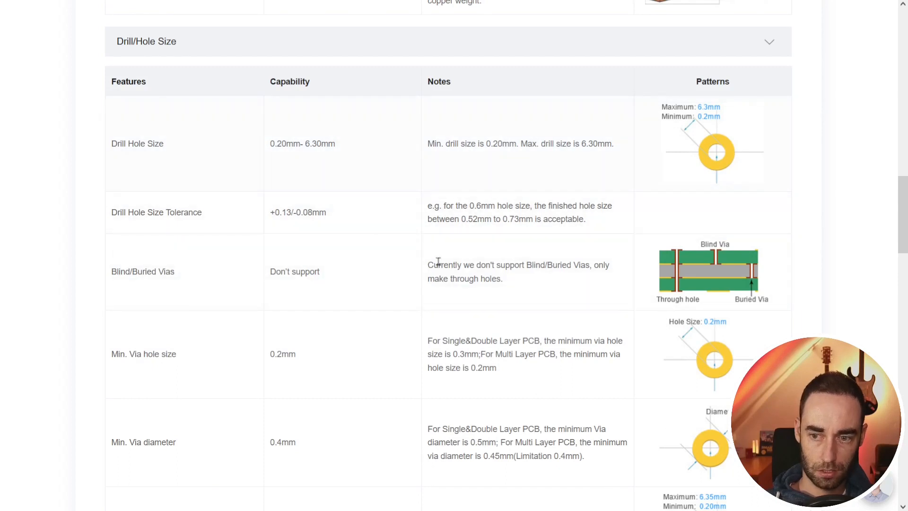
pyautogui.scroll(-5, 438, 261)
pyautogui.scroll(9, 341, 288)
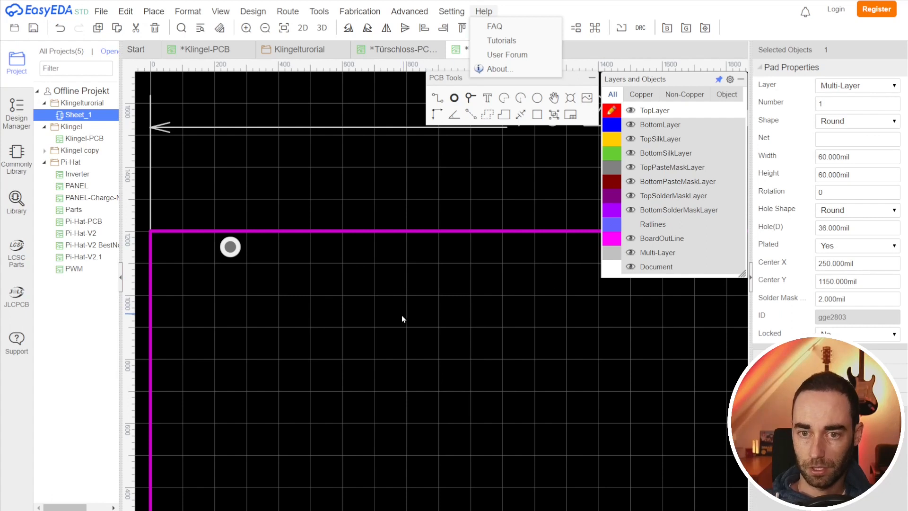
# Step: Assign the pad to the GND net
pyautogui.scroll(-3, 397, 316)
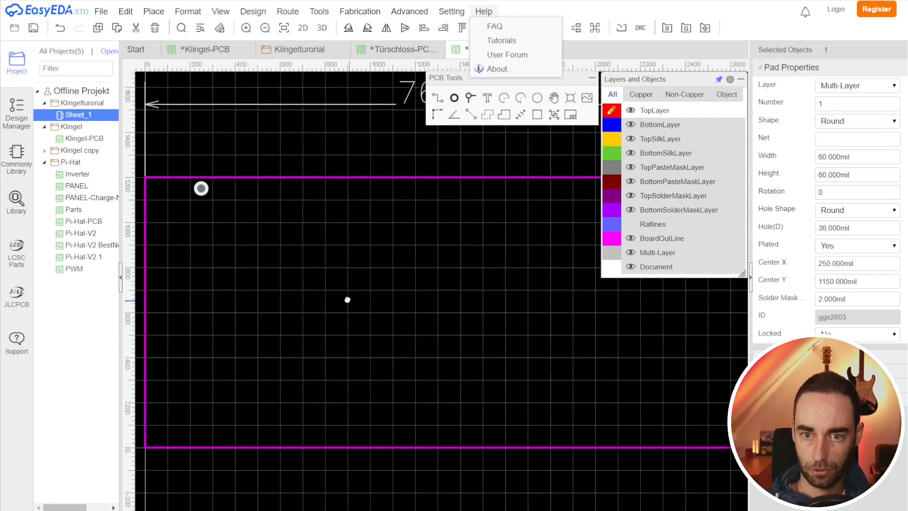
pyautogui.scroll(-2, 349, 303)
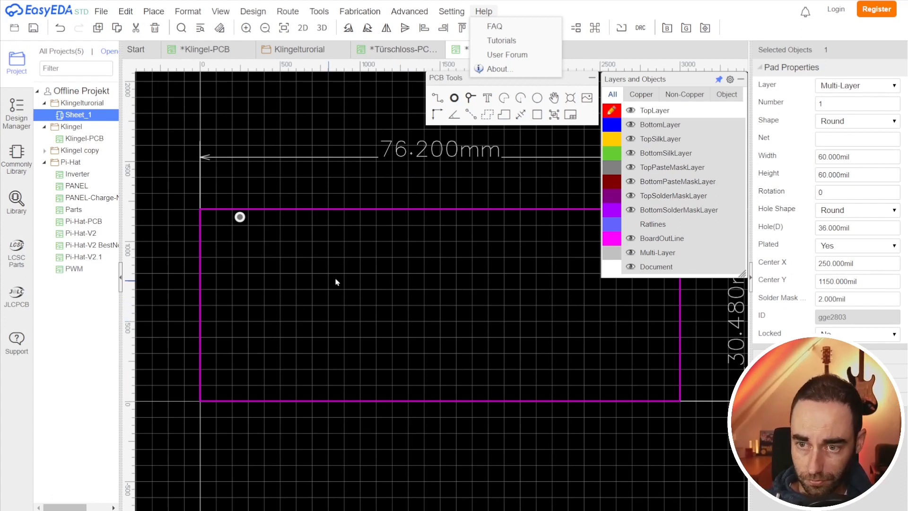
pyautogui.click(241, 218)
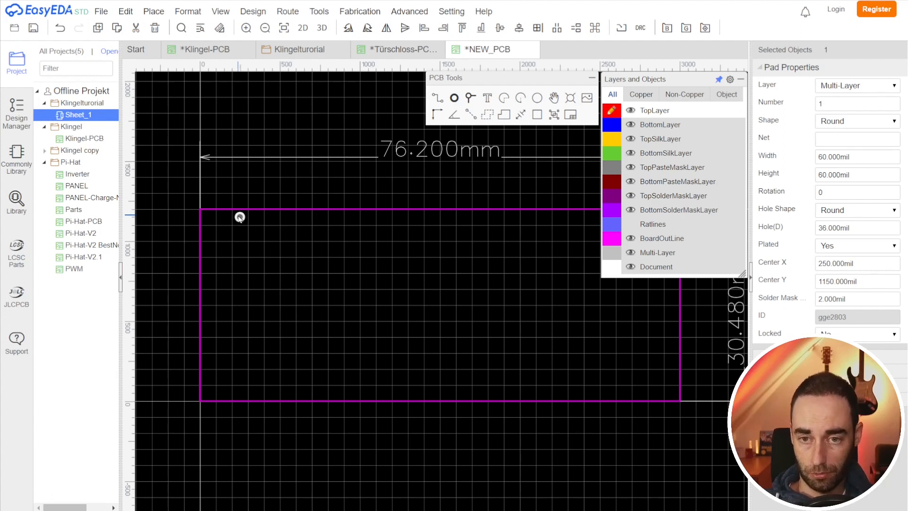
pyautogui.click(845, 143)
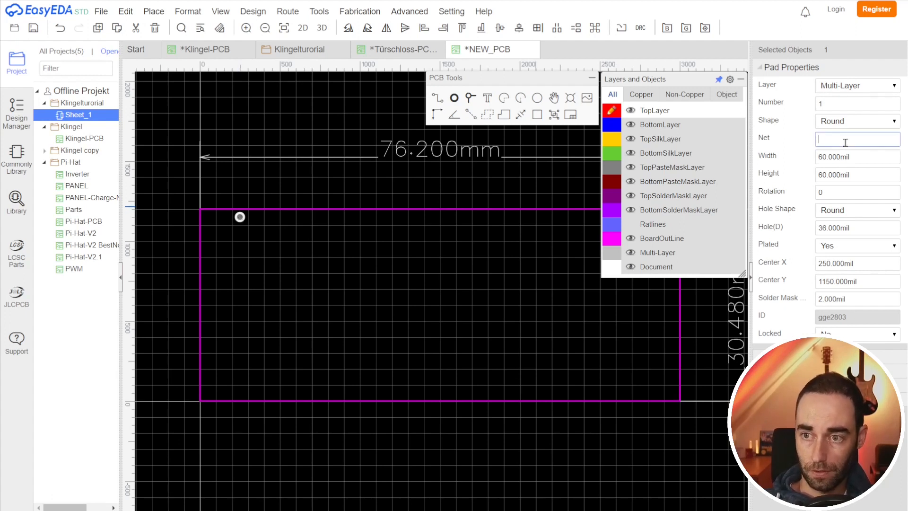
pyautogui.write('GND')
pyautogui.press('Return')
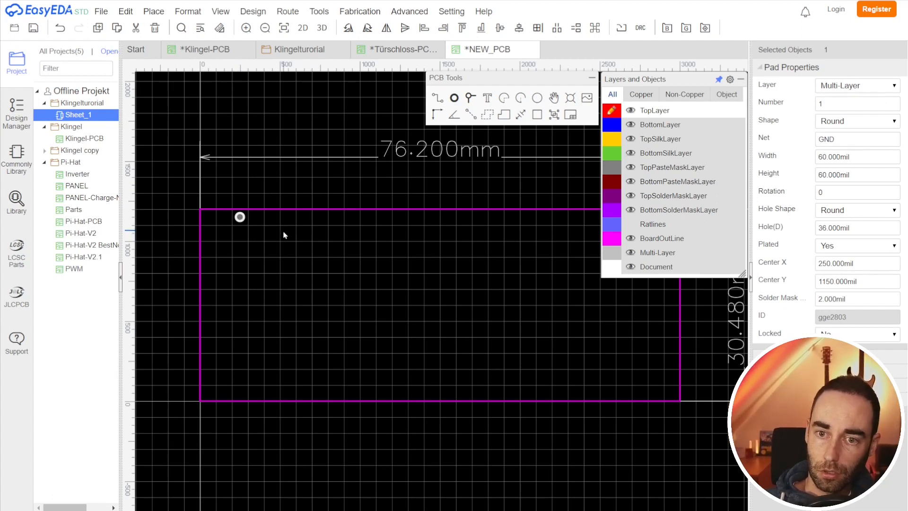
# Step: Paste four copies of the GND pad at different spots on the board
pyautogui.hotkey('ctrl', 'c')
pyautogui.hotkey('ctrl', 'v')
pyautogui.click(304, 217)
pyautogui.hotkey('ctrl', 'v')
pyautogui.click(304, 264)
pyautogui.hotkey('ctrl', 'v')
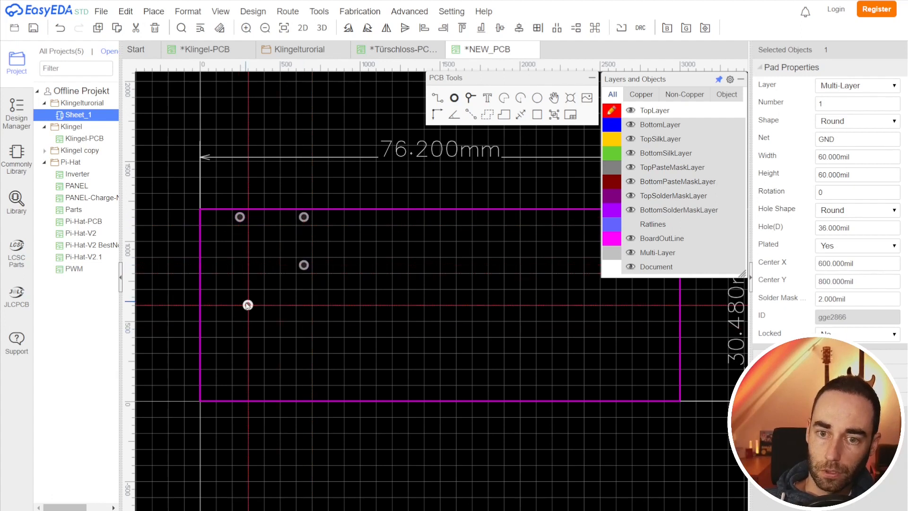
pyautogui.click(240, 297)
pyautogui.hotkey('ctrl', 'v')
pyautogui.click(304, 329)
pyautogui.hotkey('ctrl', 'v')
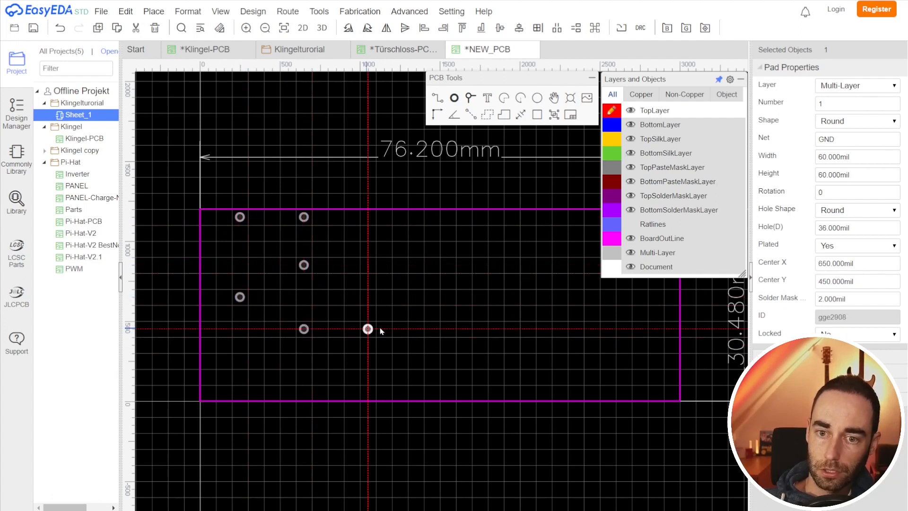
pyautogui.press('Escape')
# Step: Paste another pad copy near the board's lower-left area and set its net to VCC
pyautogui.click(307, 331)
pyautogui.hotkey('ctrl', 'c')
pyautogui.hotkey('ctrl', 'v')
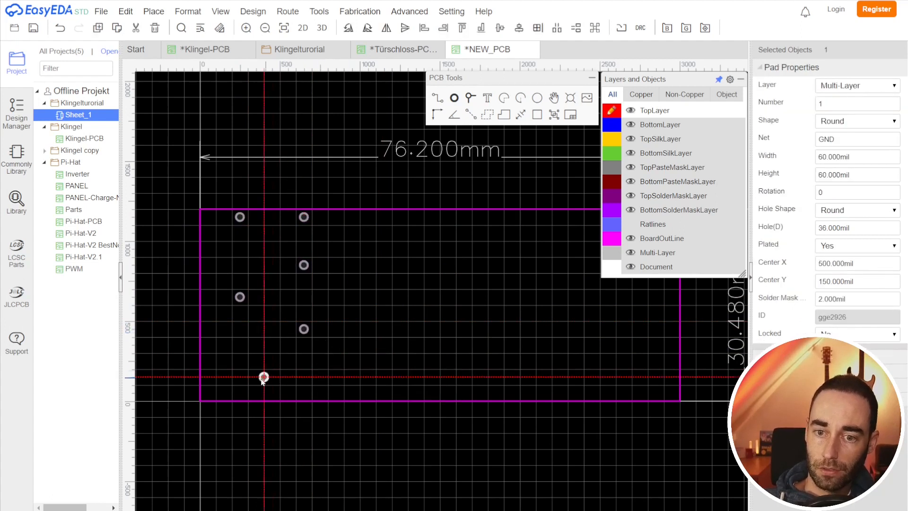
pyautogui.click(256, 377)
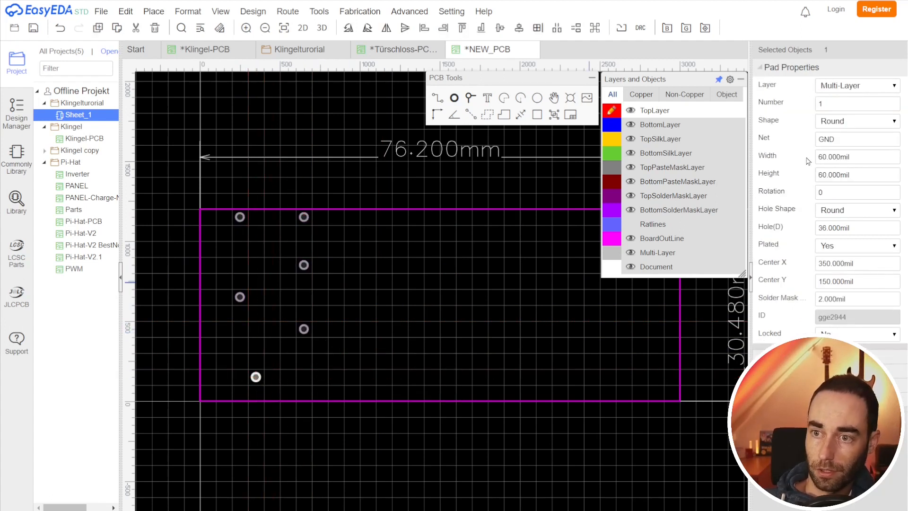
pyautogui.doubleClick(844, 134)
pyautogui.write('VCC')
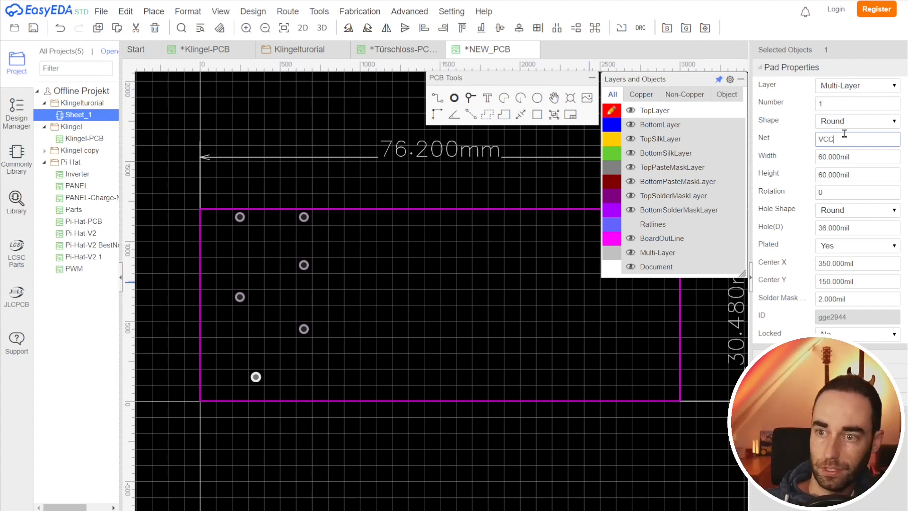
pyautogui.press('Return')
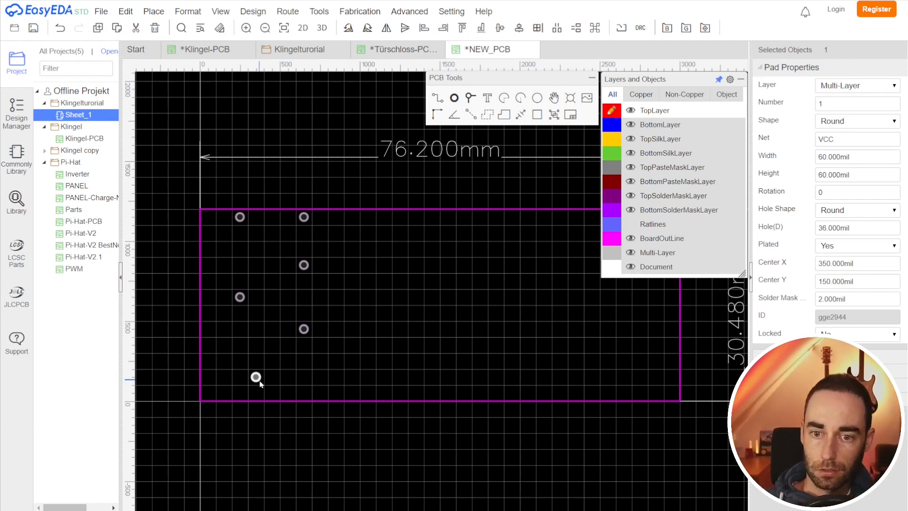
# Step: Paste four copies of the VCC pad at scattered spots on the board
pyautogui.hotkey('ctrl', 'c')
pyautogui.hotkey('ctrl', 'v')
pyautogui.click(328, 281)
pyautogui.hotkey('ctrl', 'v')
pyautogui.click(256, 257)
pyautogui.hotkey('ctrl', 'v')
pyautogui.click(375, 321)
pyautogui.hotkey('ctrl', 'v')
pyautogui.click(264, 337)
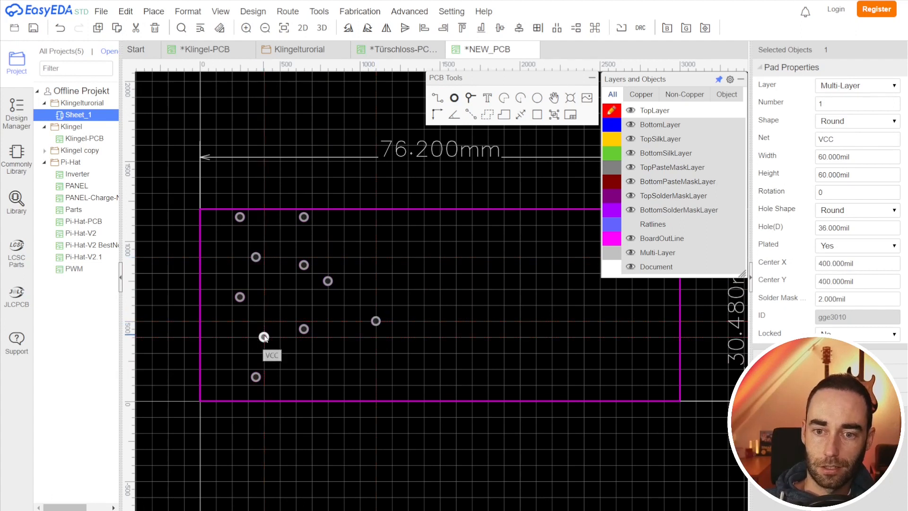
pyautogui.rightClick(409, 352)
pyautogui.click(333, 440)
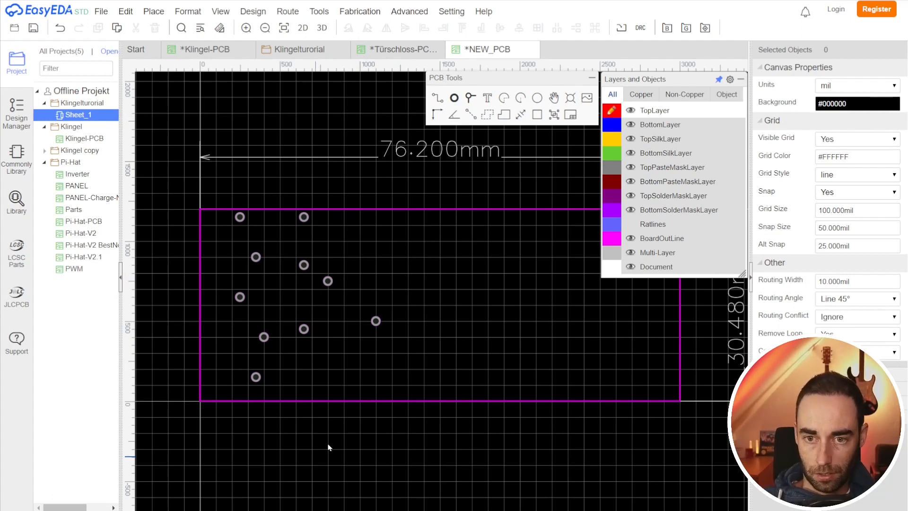
# Step: Show the ratlines connecting the pads of each net
pyautogui.click(632, 225)
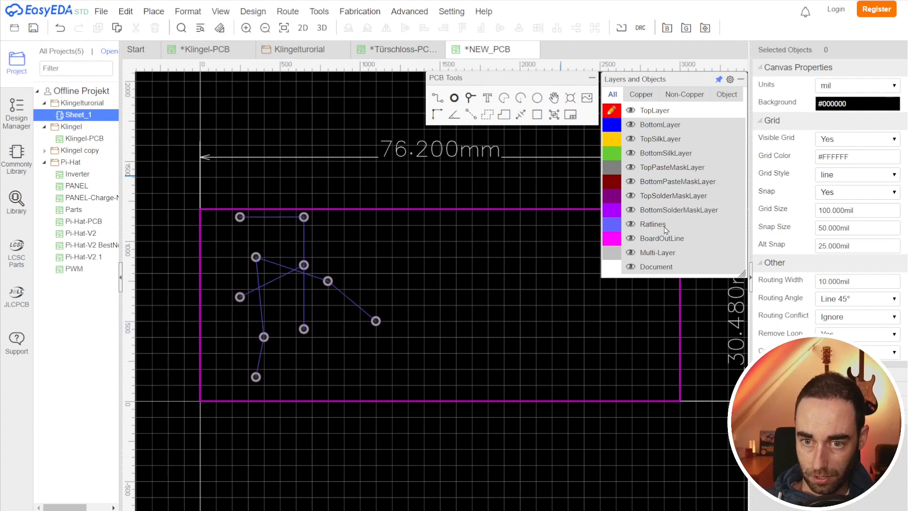
pyautogui.scroll(3, 349, 381)
pyautogui.scroll(-2, 342, 301)
pyautogui.moveTo(344, 299); pyautogui.dragTo(410, 369, button='right')
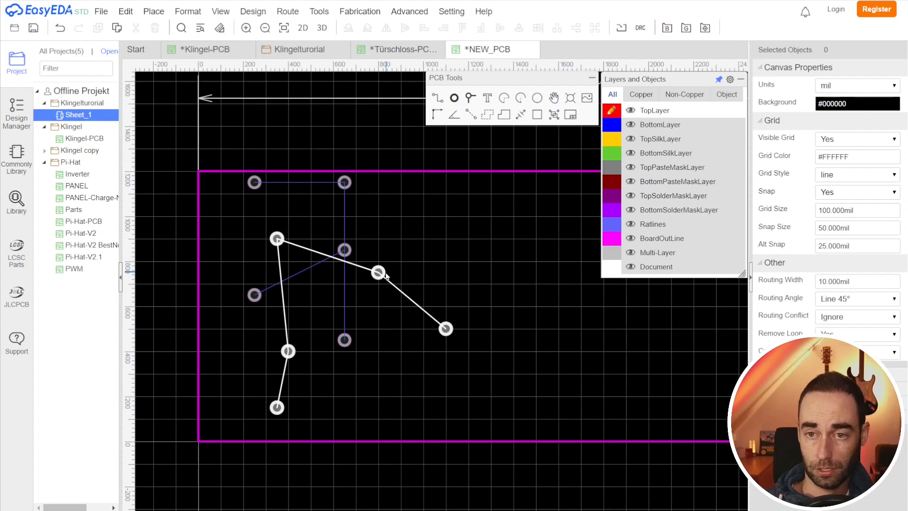
# Step: Route a top-layer track between the two upper GND pads
pyautogui.click(435, 100)
pyautogui.click(254, 182)
pyautogui.click(344, 182)
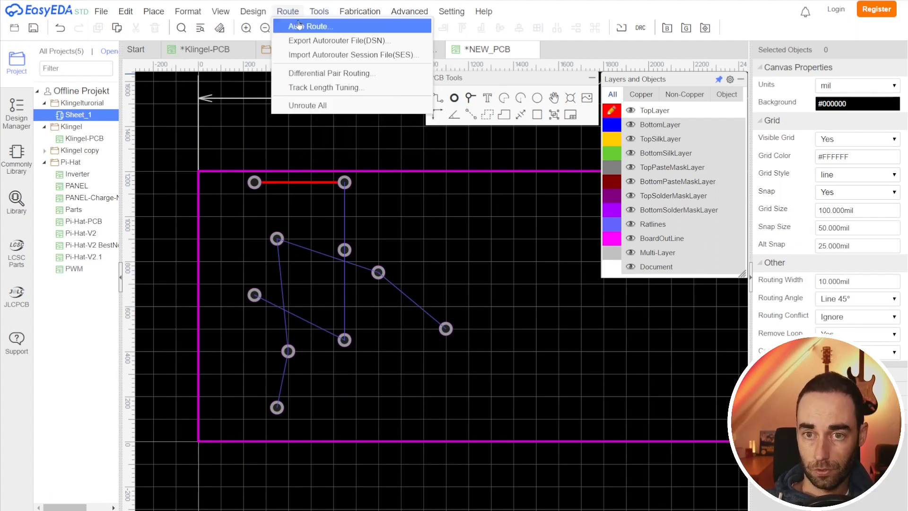
# Step: Auto-route the remaining connections after editing the default track width in the design rules
pyautogui.click(309, 26)
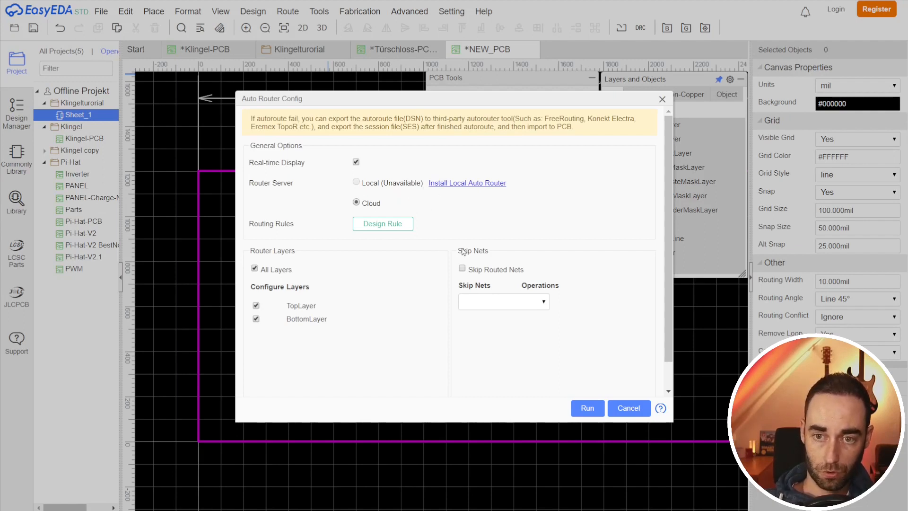
pyautogui.click(395, 225)
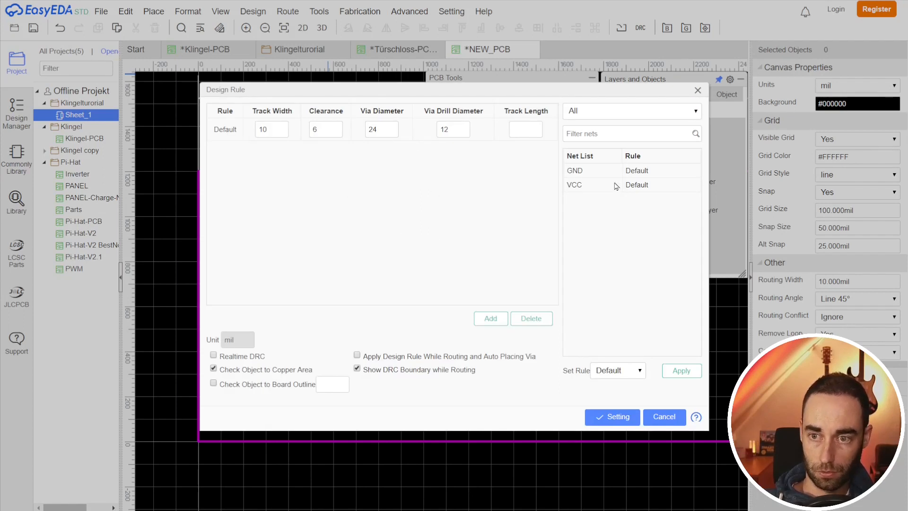
pyautogui.click(576, 171)
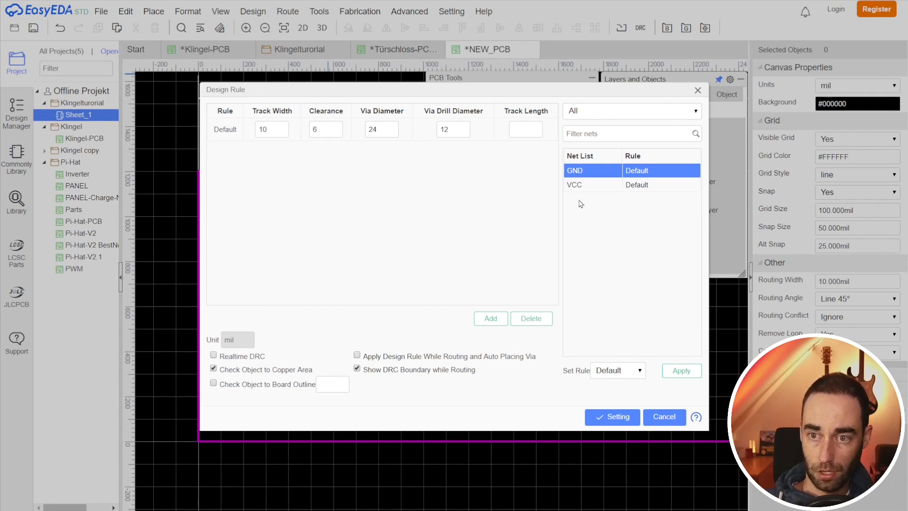
pyautogui.doubleClick(274, 132)
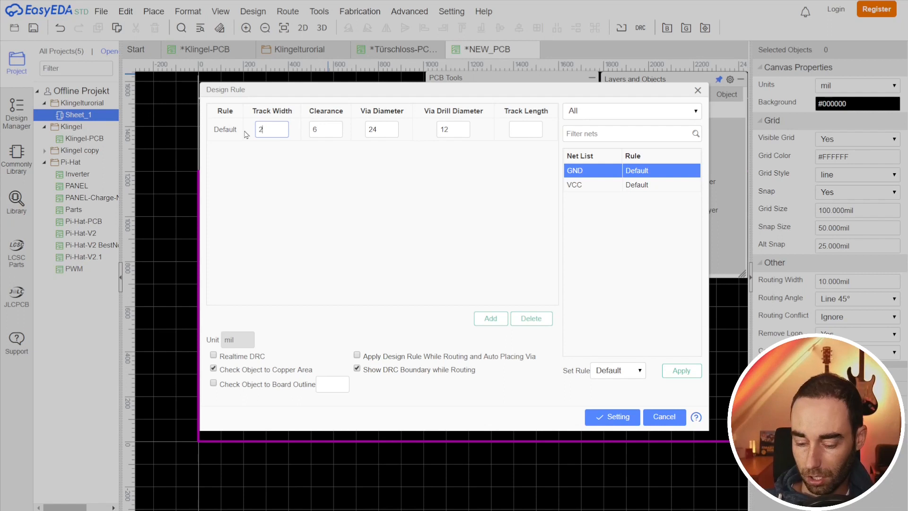
pyautogui.click(612, 418)
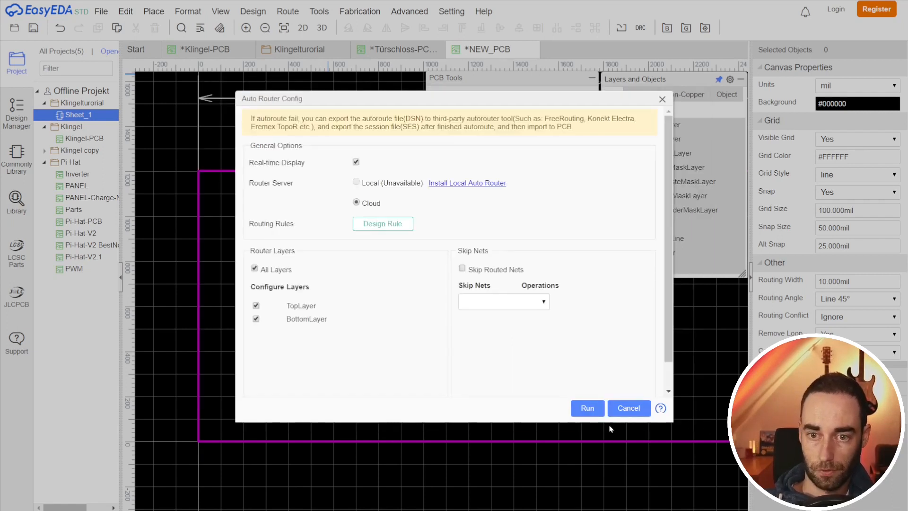
pyautogui.click(589, 406)
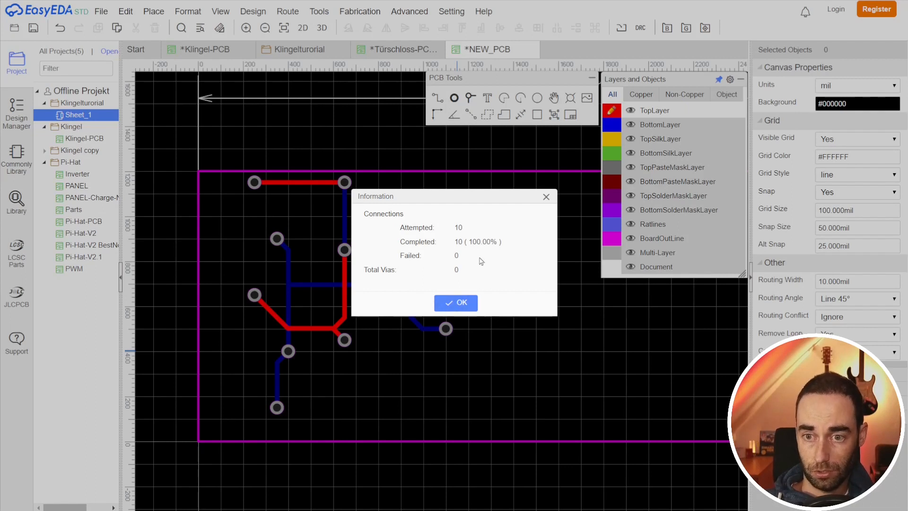
pyautogui.click(547, 198)
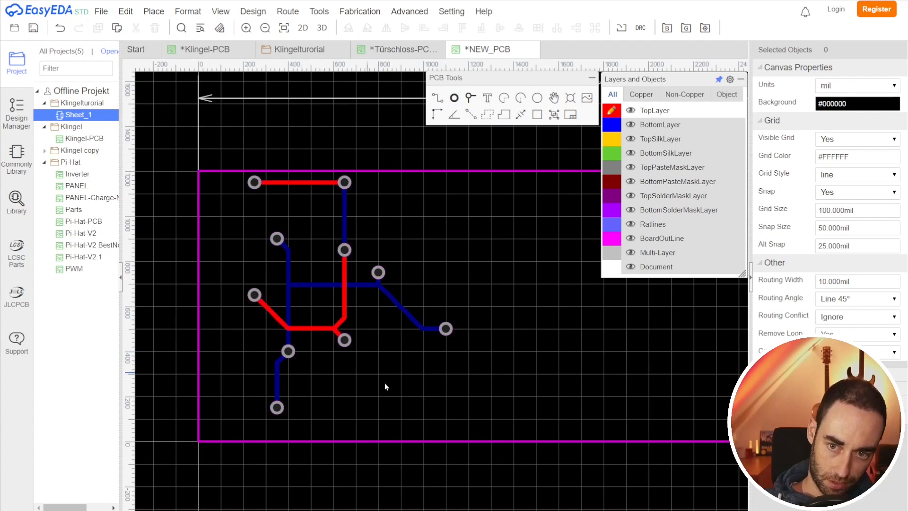
pyautogui.moveTo(428, 400); pyautogui.dragTo(380, 405, button='right')
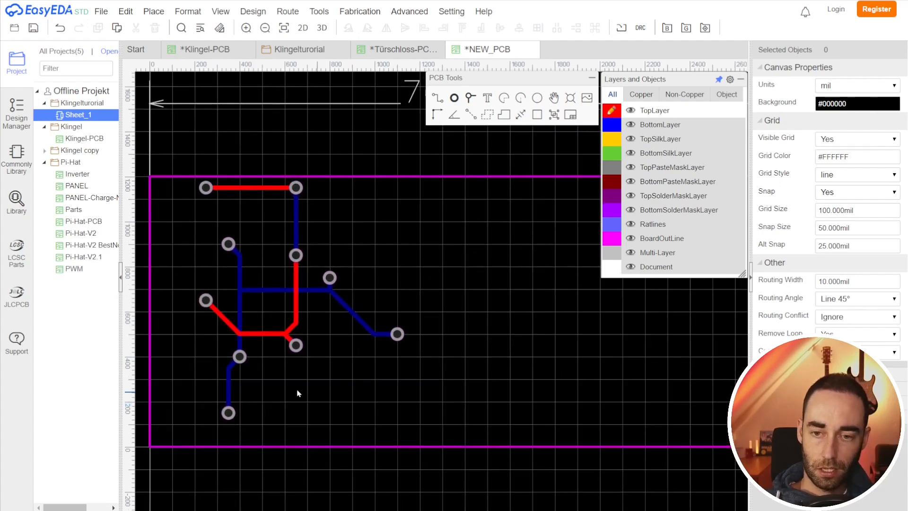
pyautogui.scroll(1, 238, 322)
pyautogui.scroll(-2, 307, 348)
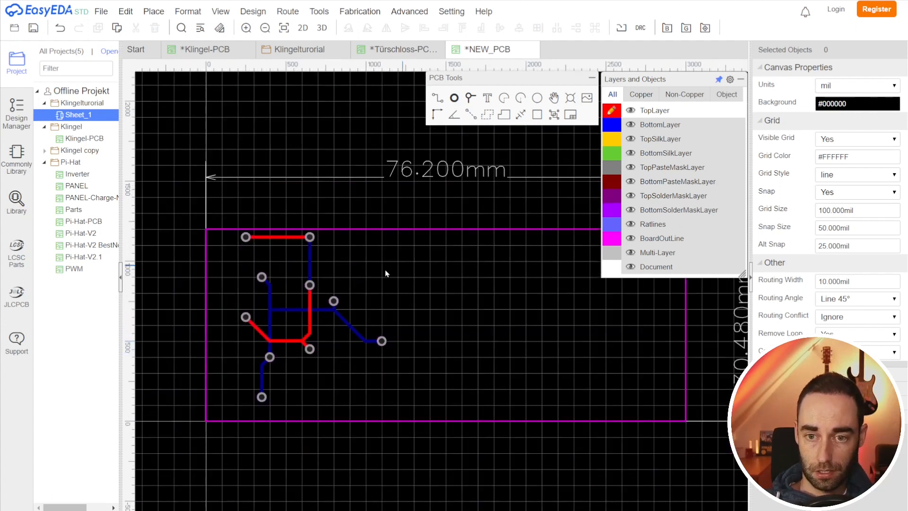
# Step: Switch the active layer between top and bottom to compare the tracks on each layer
pyautogui.moveTo(433, 290); pyautogui.dragTo(411, 281, button='right')
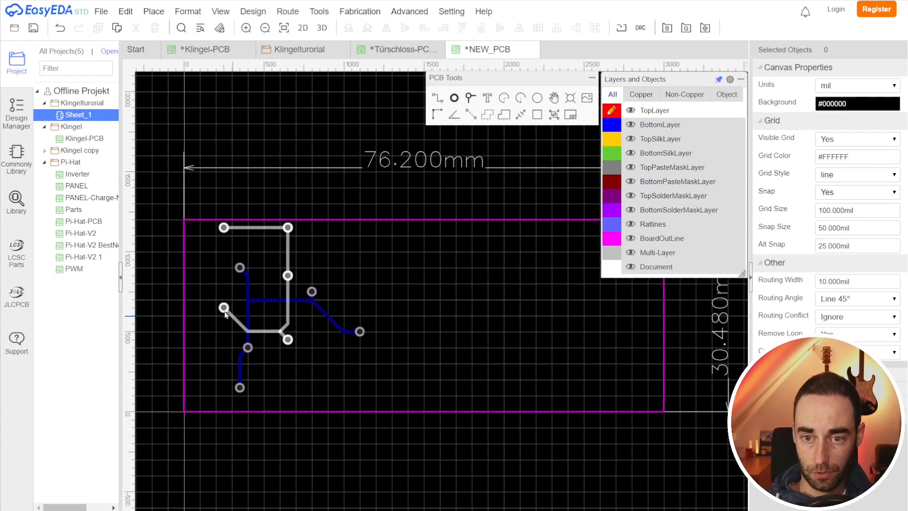
pyautogui.scroll(1, 332, 318)
pyautogui.moveTo(304, 343); pyautogui.dragTo(387, 359, button='right')
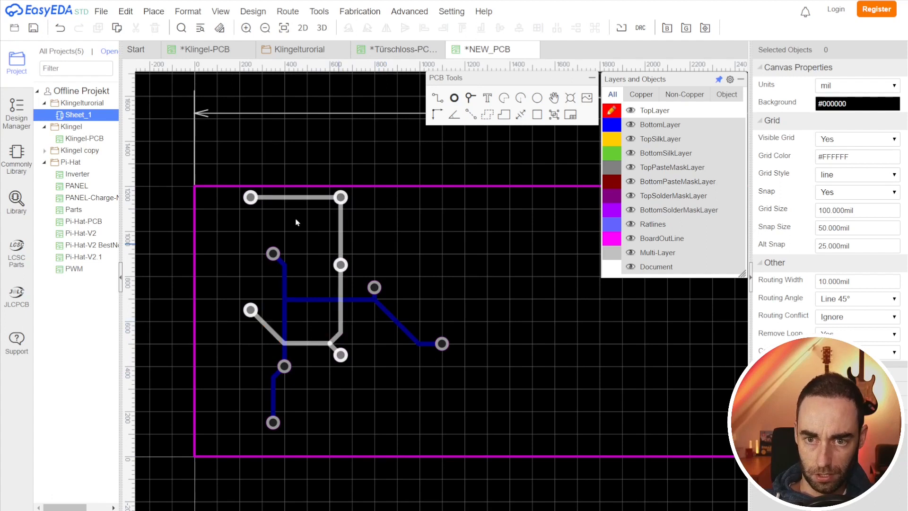
pyautogui.click(613, 127)
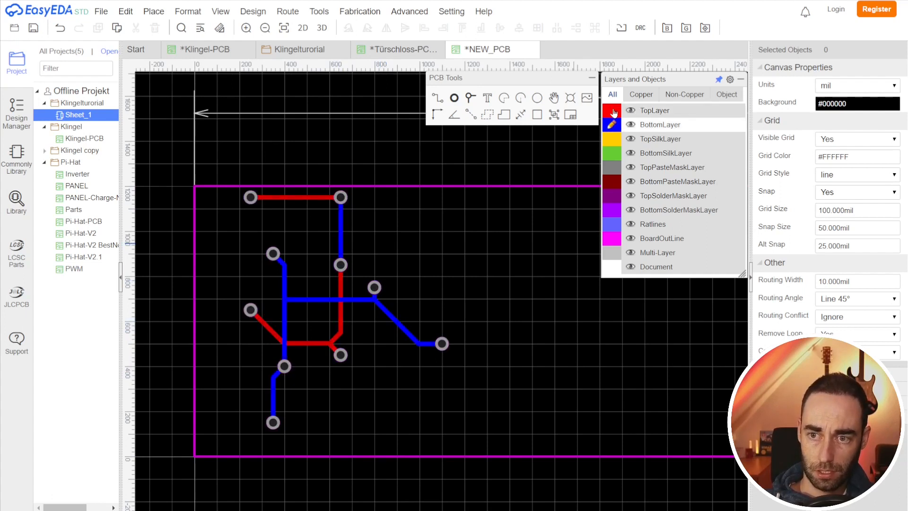
pyautogui.click(613, 112)
pyautogui.click(613, 125)
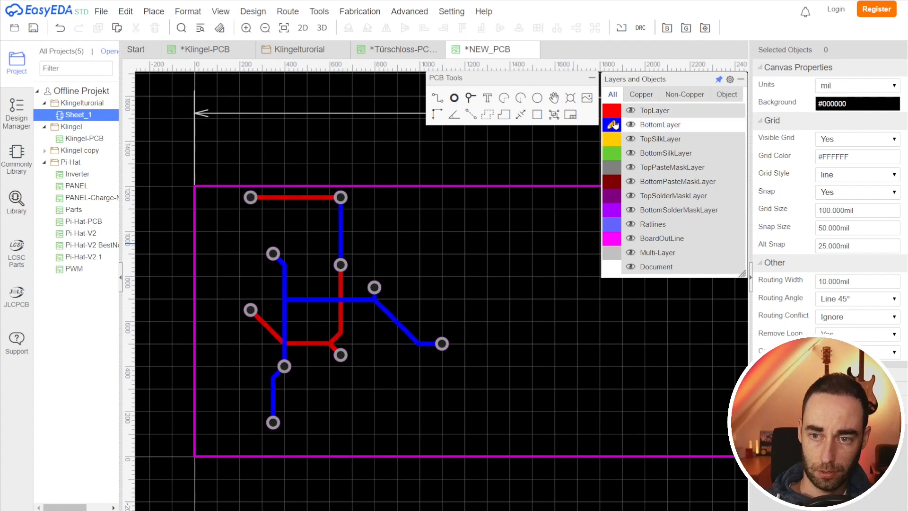
pyautogui.click(613, 111)
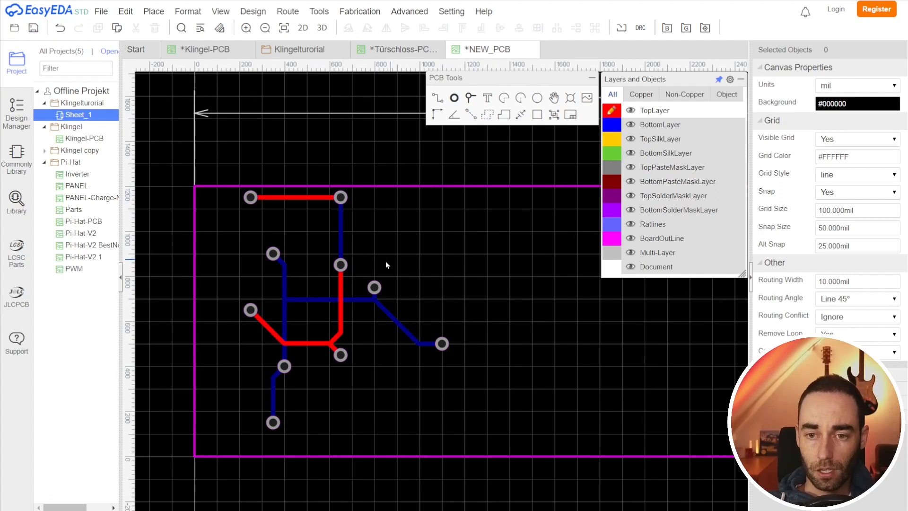
# Step: Draw a GND copper area on the top layer covering the whole board inside the outline
pyautogui.scroll(-2, 567, 362)
pyautogui.moveTo(573, 364); pyautogui.dragTo(452, 430, button='right')
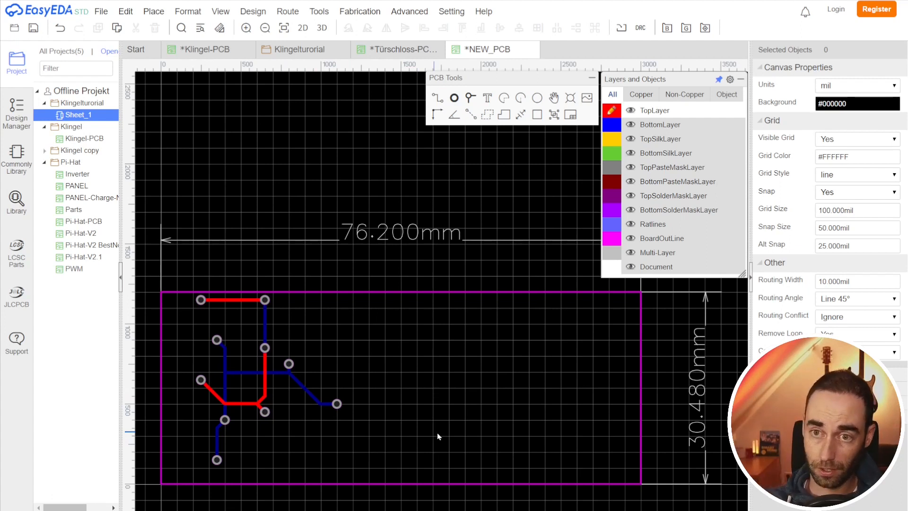
pyautogui.click(488, 115)
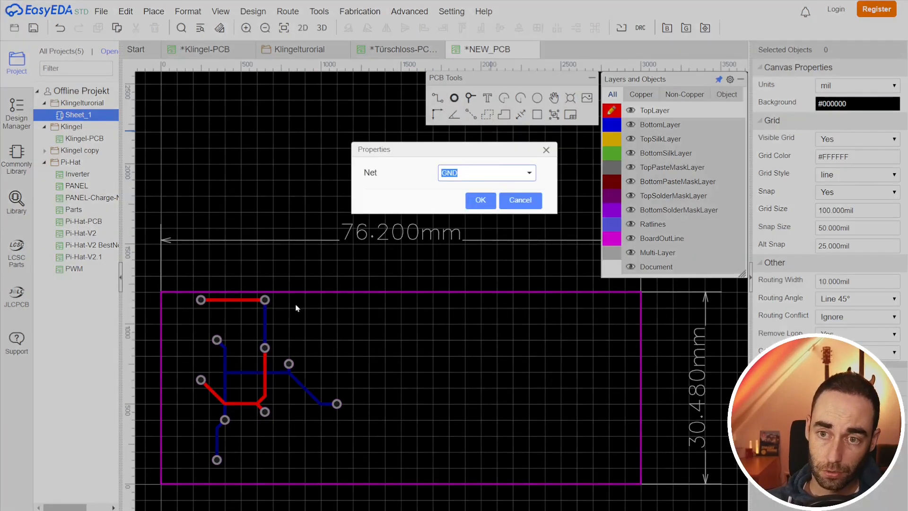
pyautogui.click(480, 201)
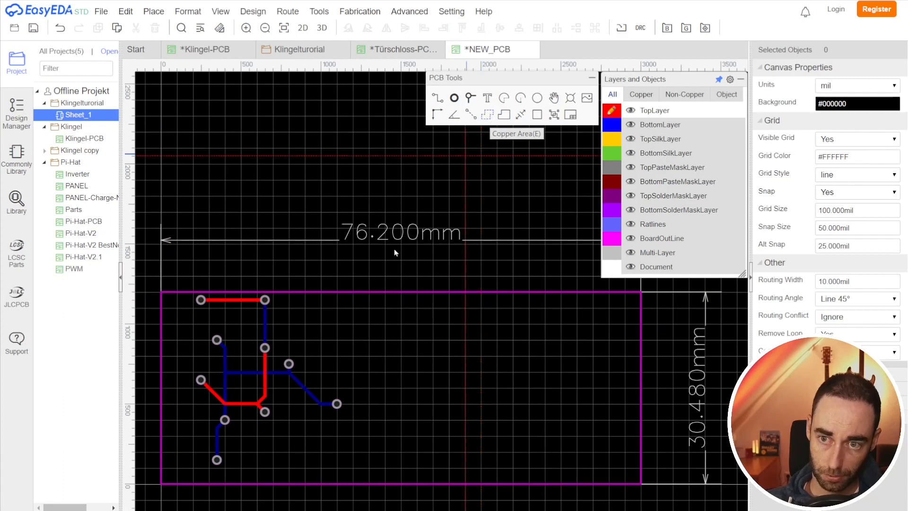
pyautogui.click(167, 301)
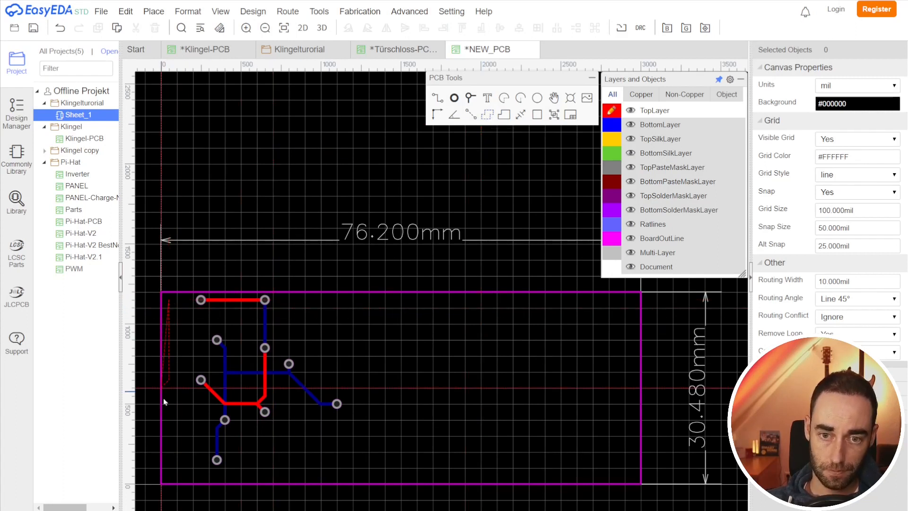
pyautogui.click(170, 475)
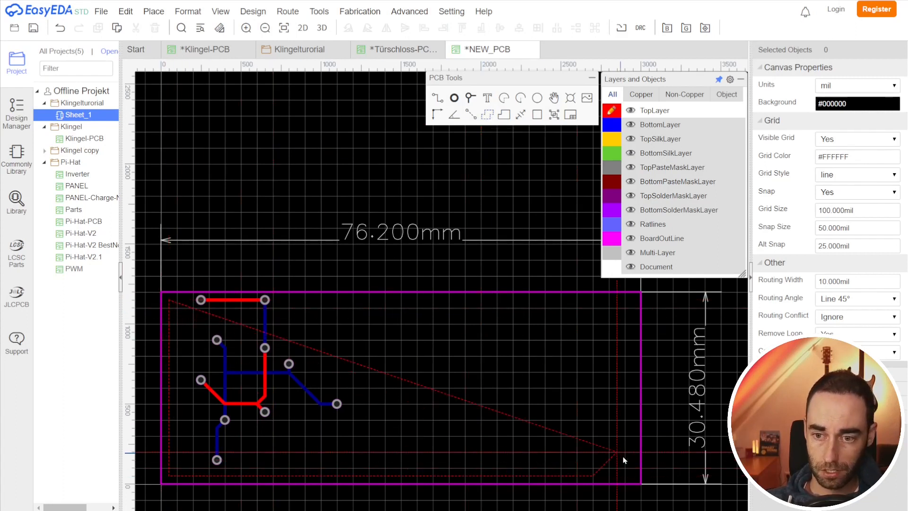
pyautogui.click(633, 475)
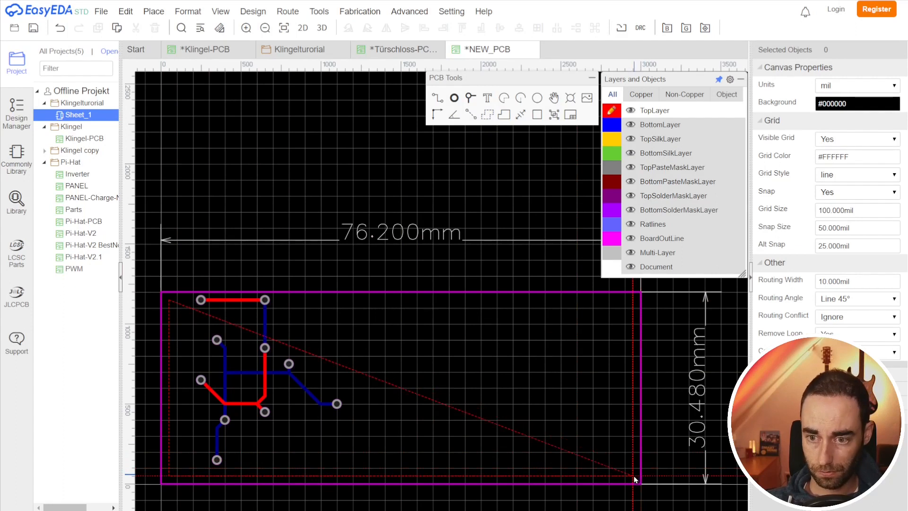
pyautogui.doubleClick(631, 301)
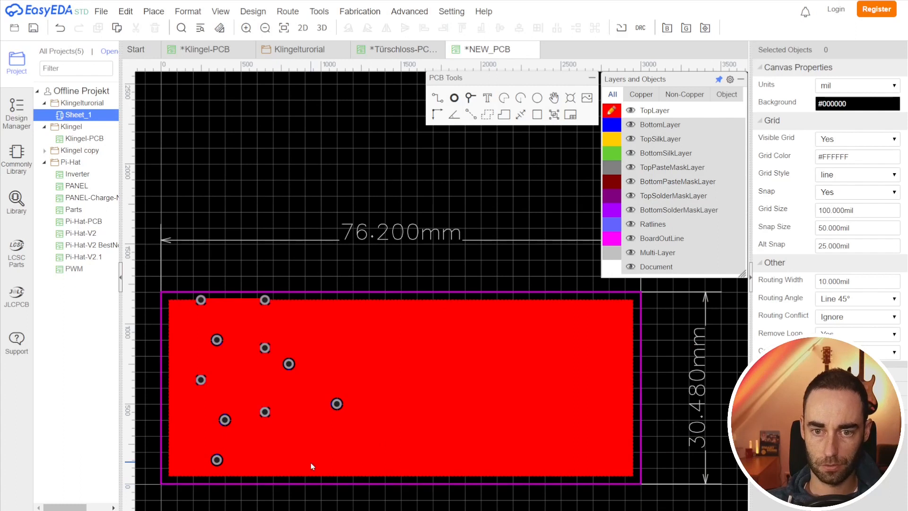
# Step: Zoom in and examine how the GND and VCC pads connect to the copper area
pyautogui.scroll(2, 310, 467)
pyautogui.scroll(1, 345, 389)
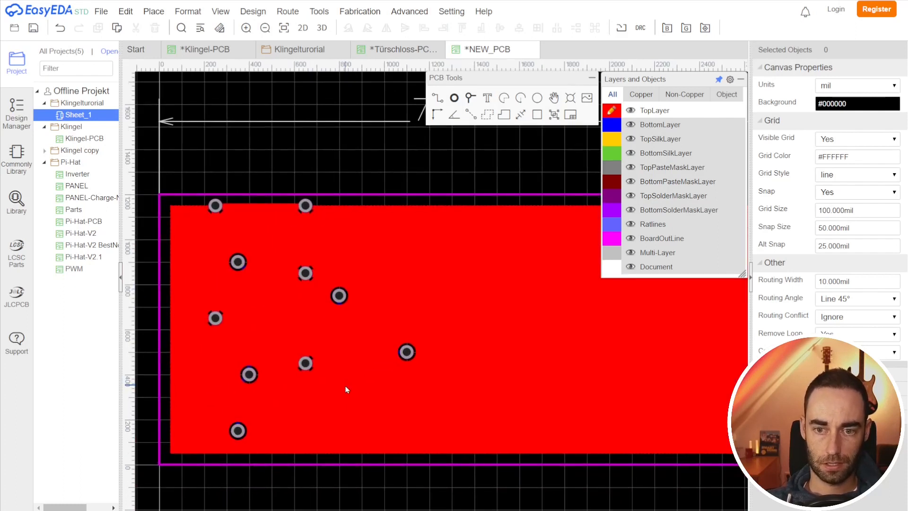
pyautogui.scroll(1, 345, 385)
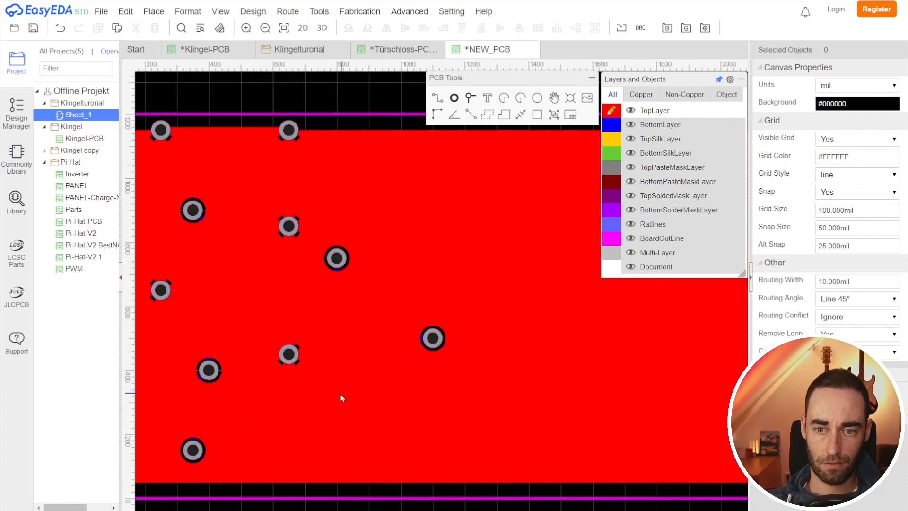
pyautogui.click(287, 229)
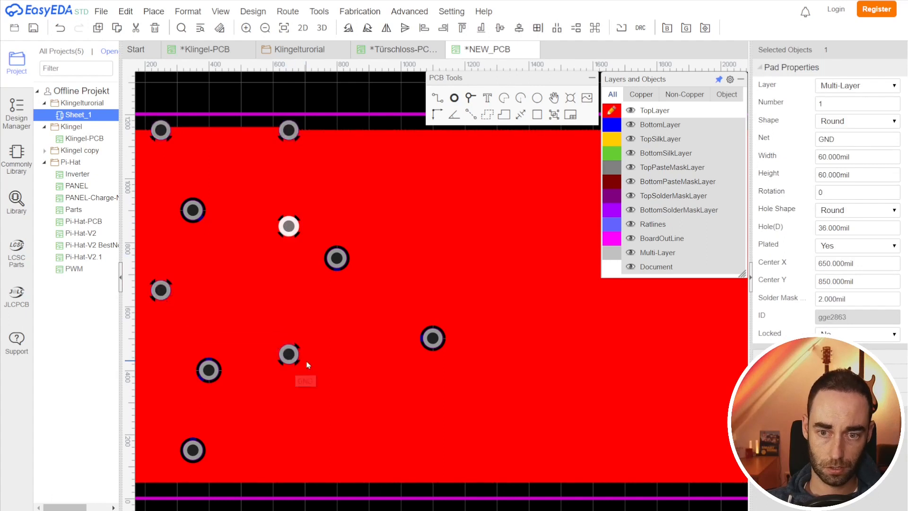
pyautogui.scroll(-1, 536, 409)
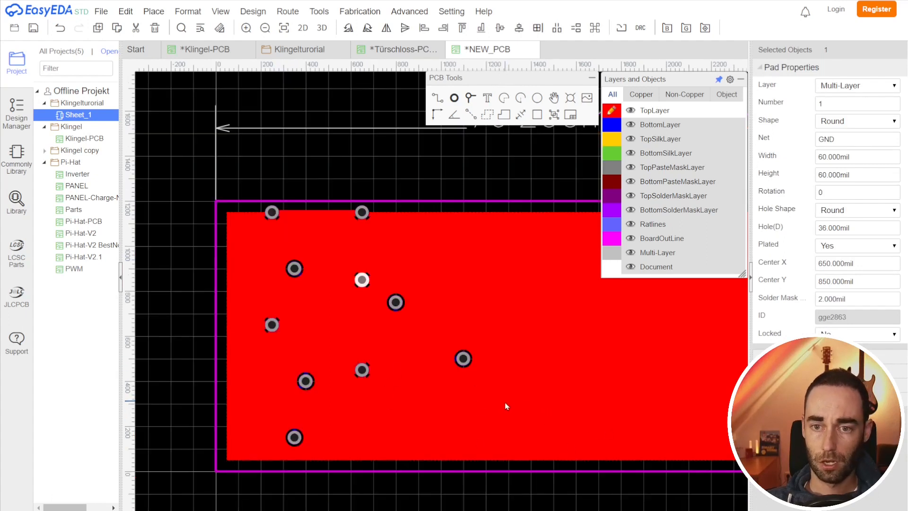
pyautogui.scroll(1, 468, 409)
pyautogui.scroll(1, 390, 367)
pyautogui.moveTo(390, 367); pyautogui.dragTo(401, 434, button='right')
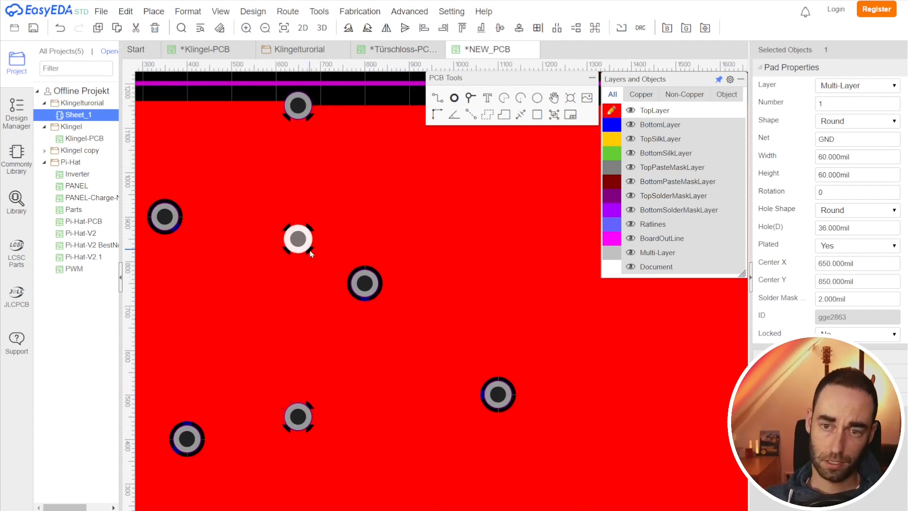
pyautogui.scroll(2, 298, 251)
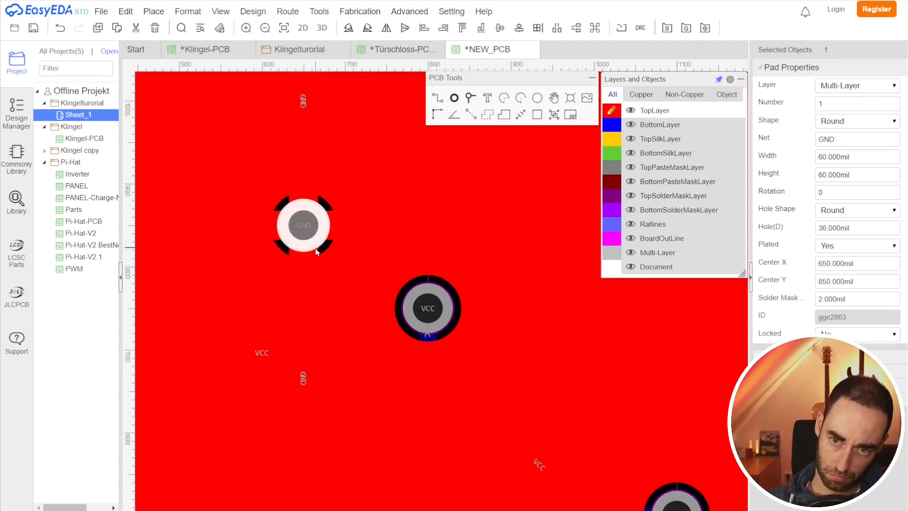
pyautogui.scroll(-2, 345, 269)
pyautogui.moveTo(415, 368); pyautogui.dragTo(402, 371, button='right')
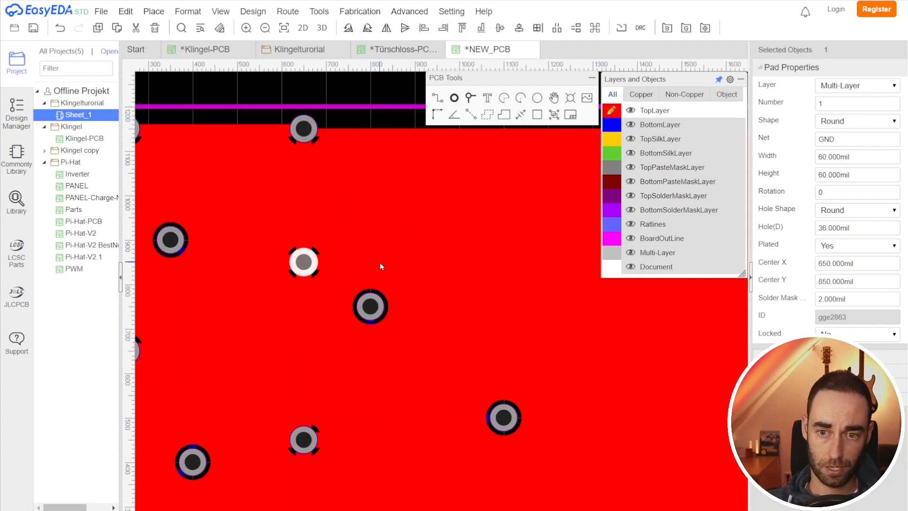
pyautogui.scroll(2, 314, 290)
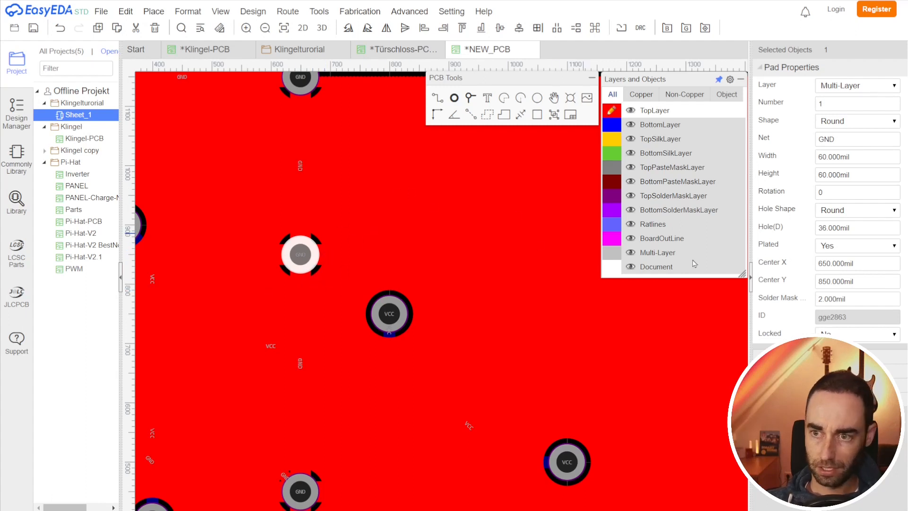
pyautogui.scroll(-1, 477, 218)
pyautogui.scroll(-1, 283, 208)
# Step: Set the copper area's pad connection to Direct
pyautogui.click(159, 150)
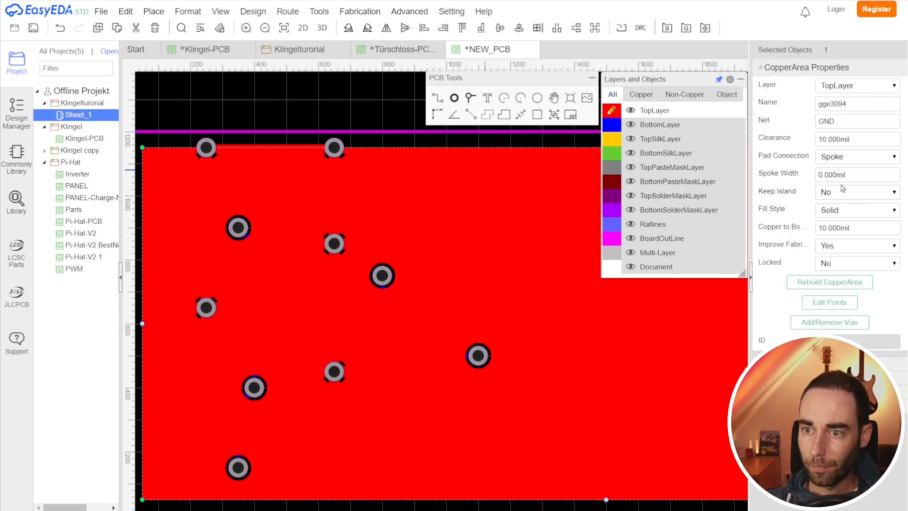
pyautogui.click(851, 158)
pyautogui.click(847, 177)
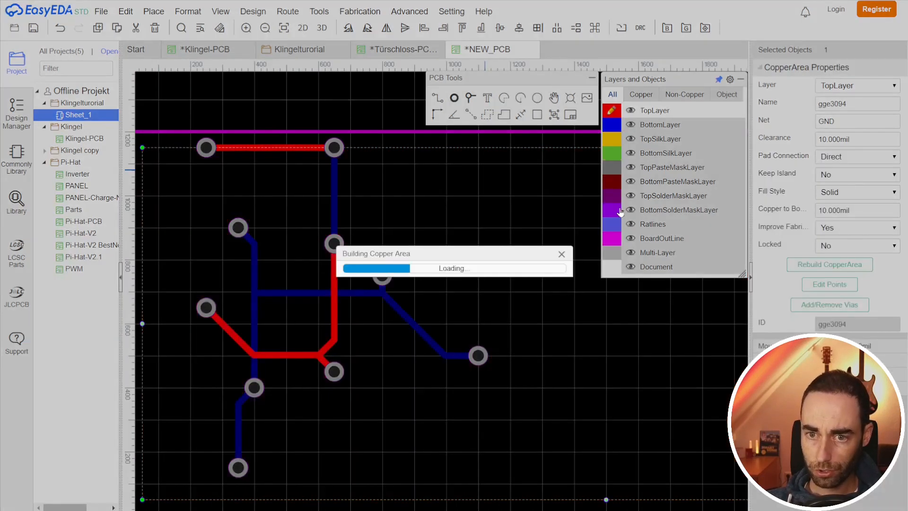
pyautogui.scroll(2, 336, 274)
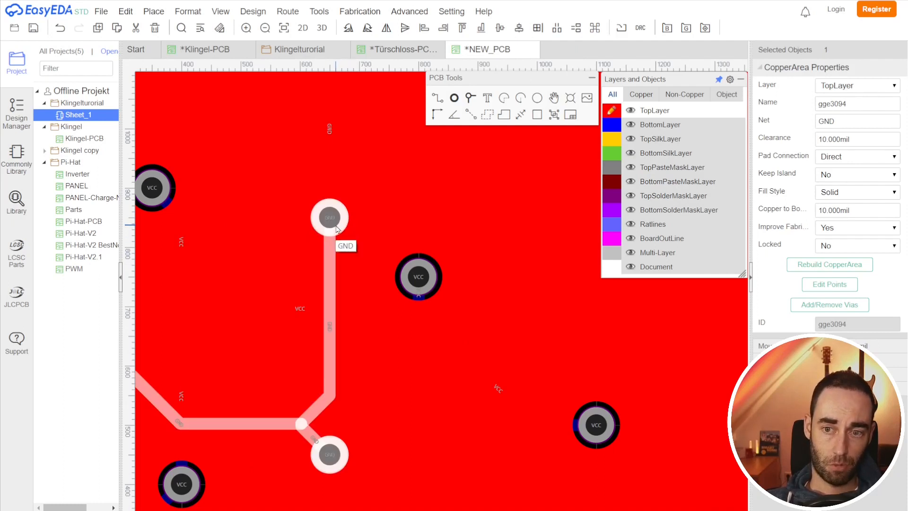
pyautogui.scroll(-1, 338, 229)
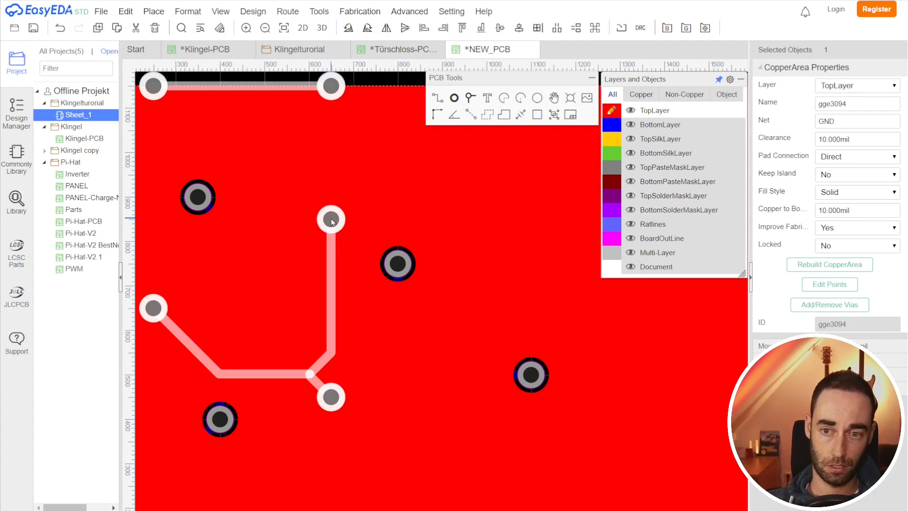
# Step: Set the copper area's pad connection to Spoke with a spoke width of 15 mil
pyautogui.click(841, 159)
pyautogui.click(831, 169)
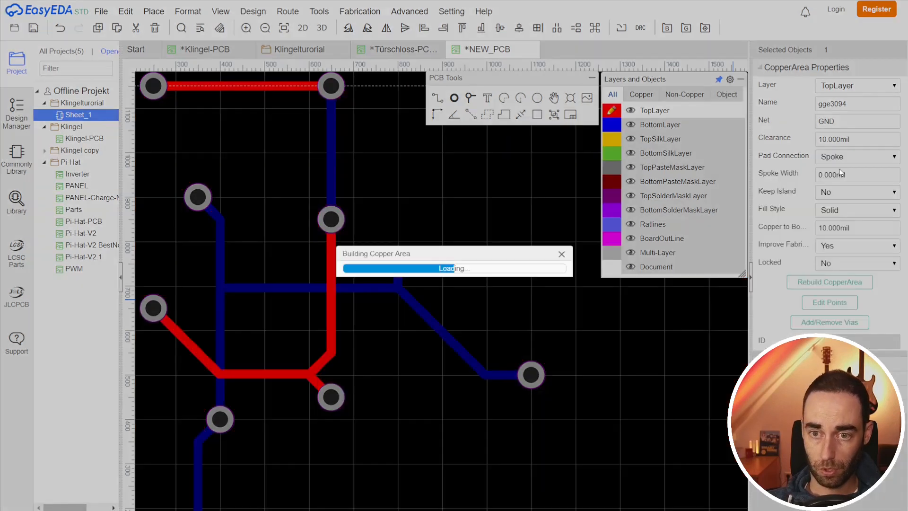
pyautogui.click(823, 175)
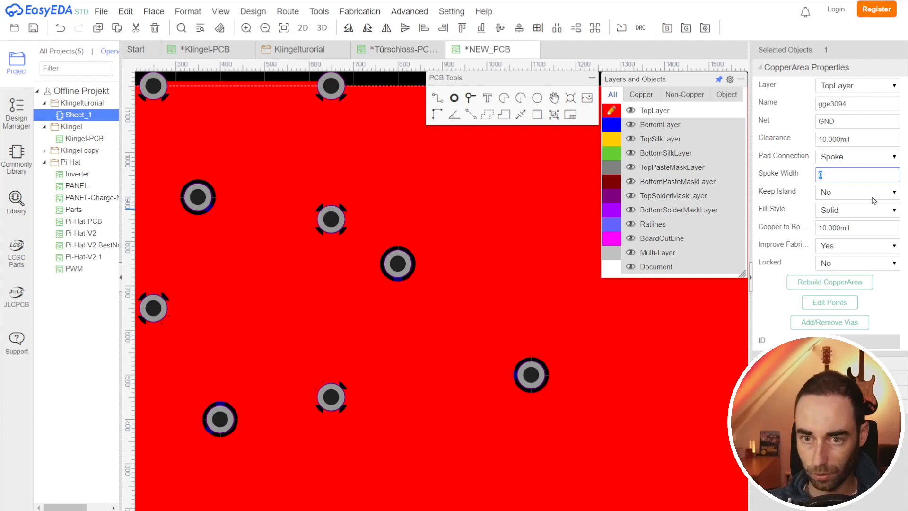
pyautogui.press('Return')
pyautogui.click(819, 175)
pyautogui.press('Return')
pyautogui.scroll(2, 227, 199)
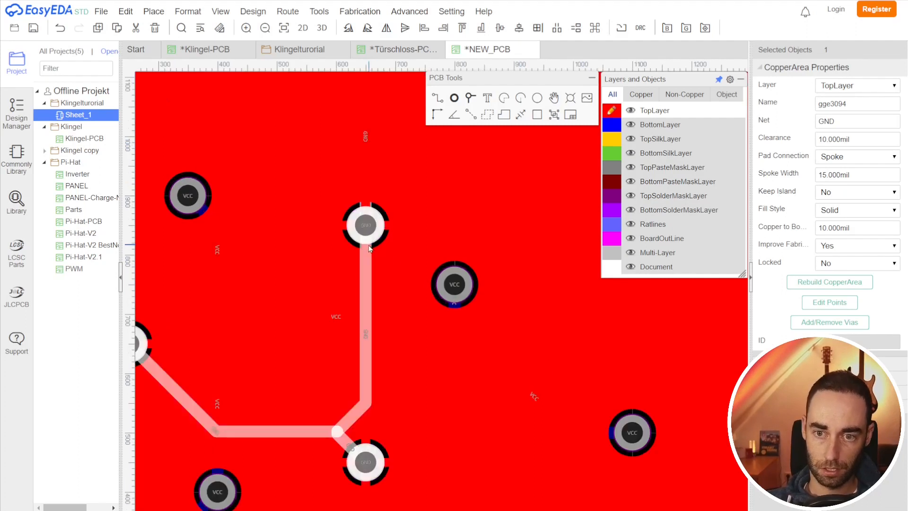
pyautogui.scroll(-3, 377, 296)
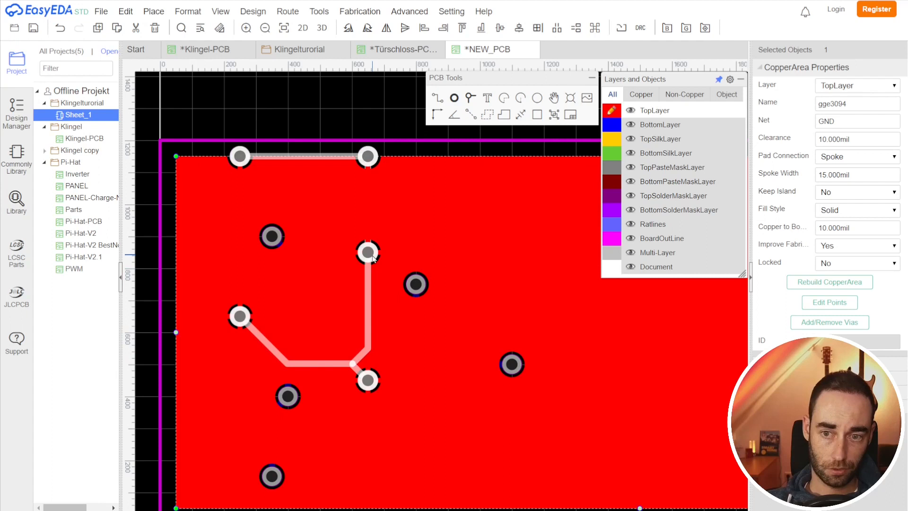
pyautogui.scroll(-4, 427, 335)
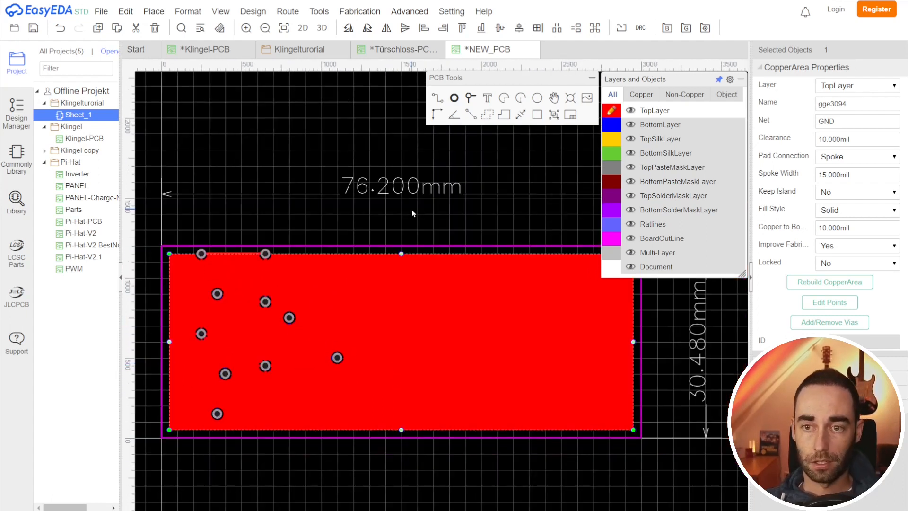
# Step: Place two VCC pads near the board's top and bottom edges, aligned at X 1550 mil
pyautogui.click(454, 99)
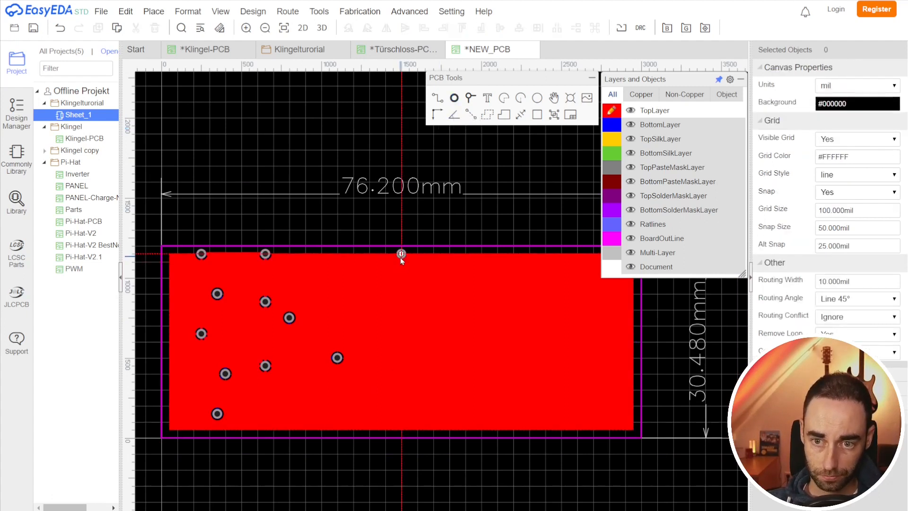
pyautogui.click(401, 254)
pyautogui.click(409, 421)
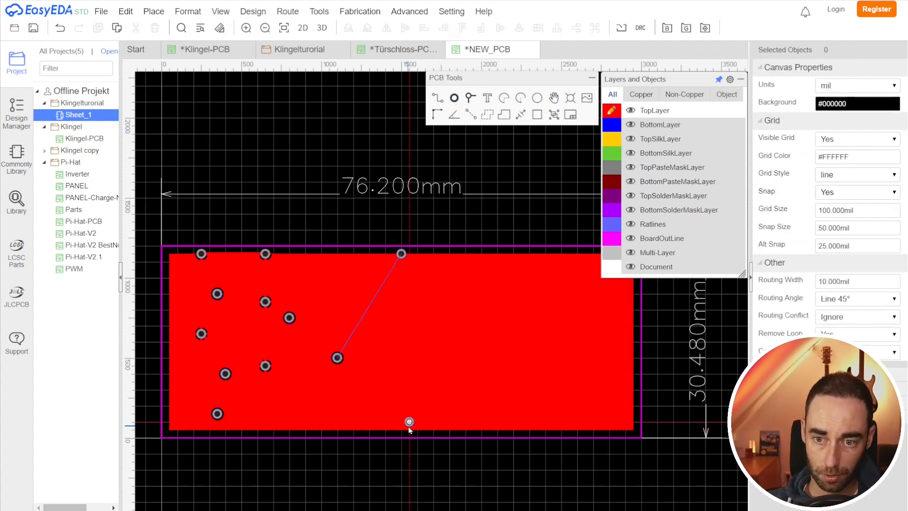
pyautogui.rightClick(409, 430)
pyautogui.moveTo(409, 422); pyautogui.dragTo(409, 430)
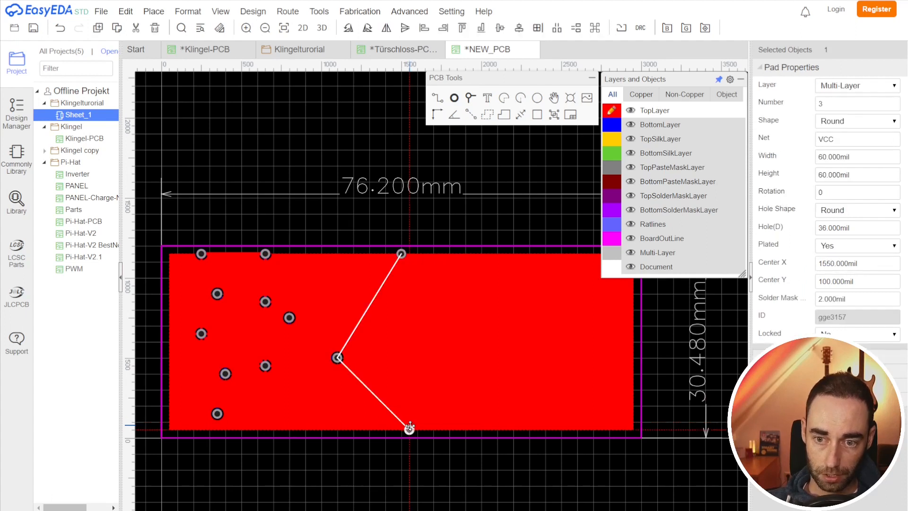
pyautogui.moveTo(401, 254); pyautogui.dragTo(410, 256)
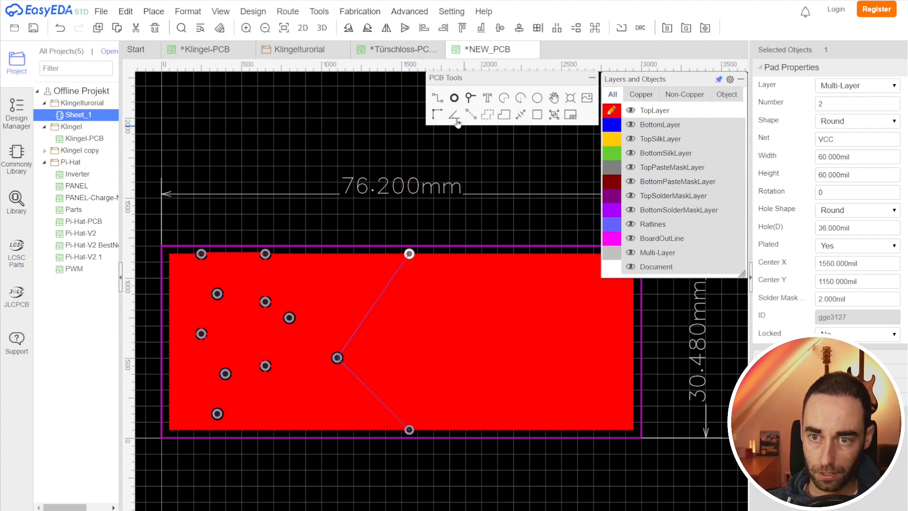
# Step: Route a track from the top VCC pad through the middle pad to the bottom VCC pad
pyautogui.scroll(2, 435, 139)
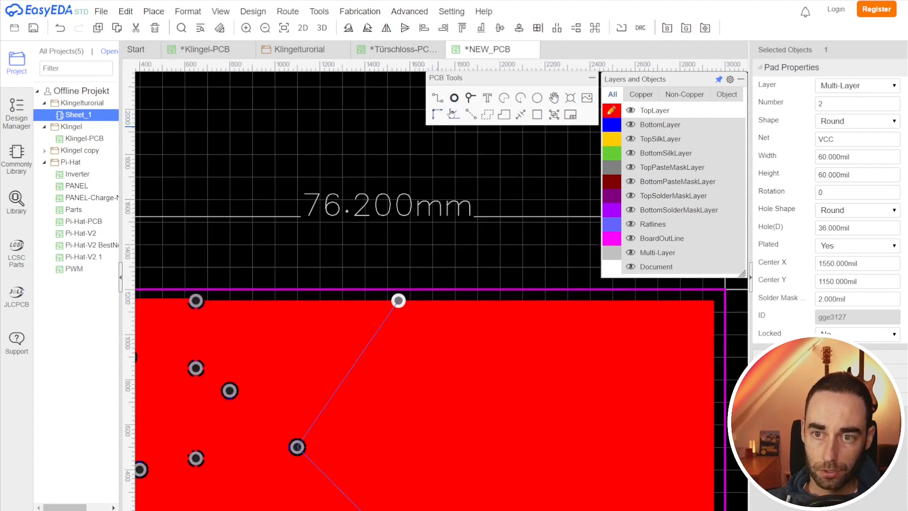
pyautogui.click(438, 100)
pyautogui.click(399, 301)
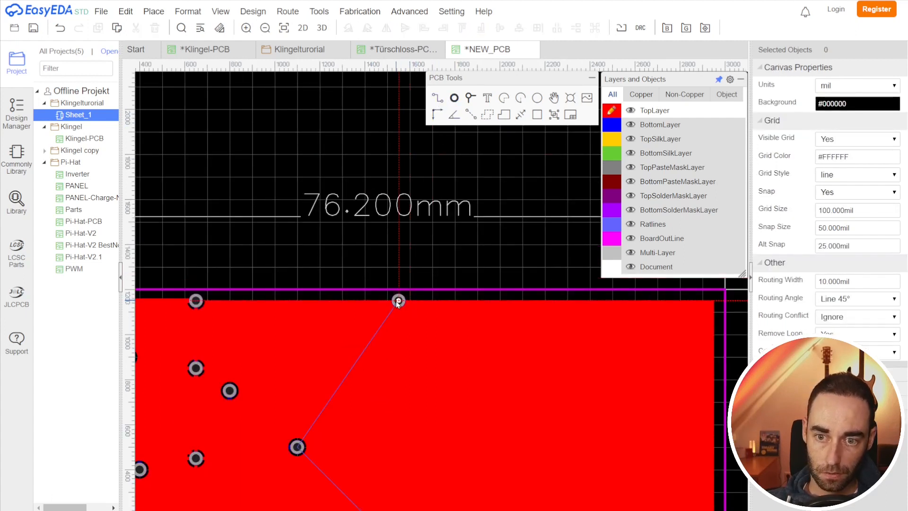
pyautogui.click(297, 447)
pyautogui.moveTo(371, 422); pyautogui.dragTo(363, 254, button='right')
pyautogui.click(391, 379)
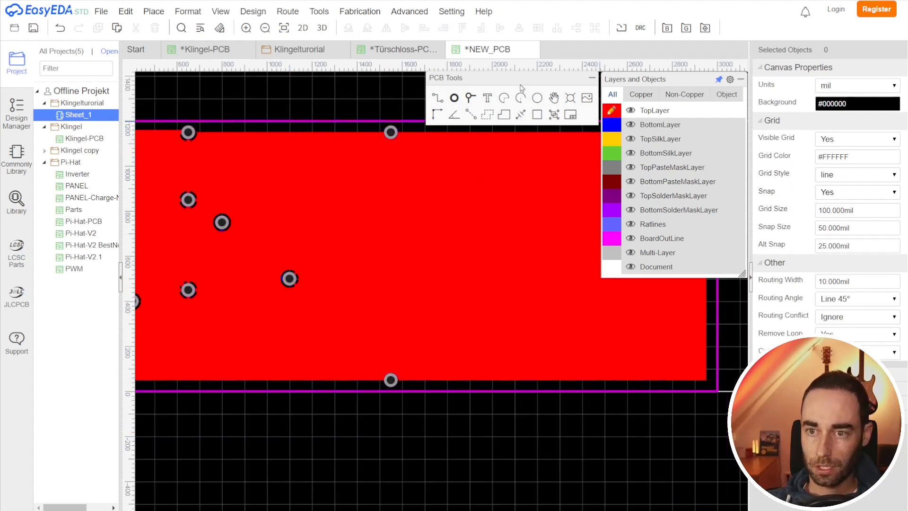
# Step: Rebuild the copper areas with the Copper Area Manager
pyautogui.moveTo(319, 15)
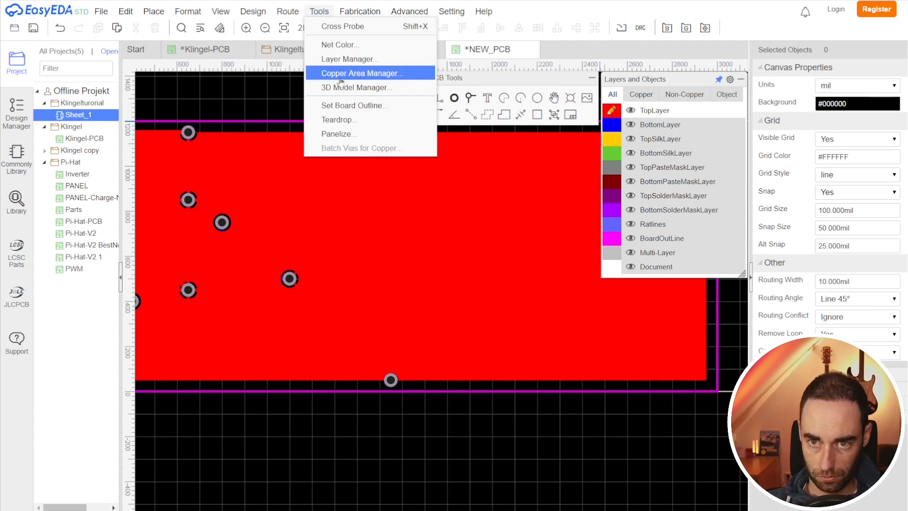
pyautogui.click(362, 73)
pyautogui.click(542, 372)
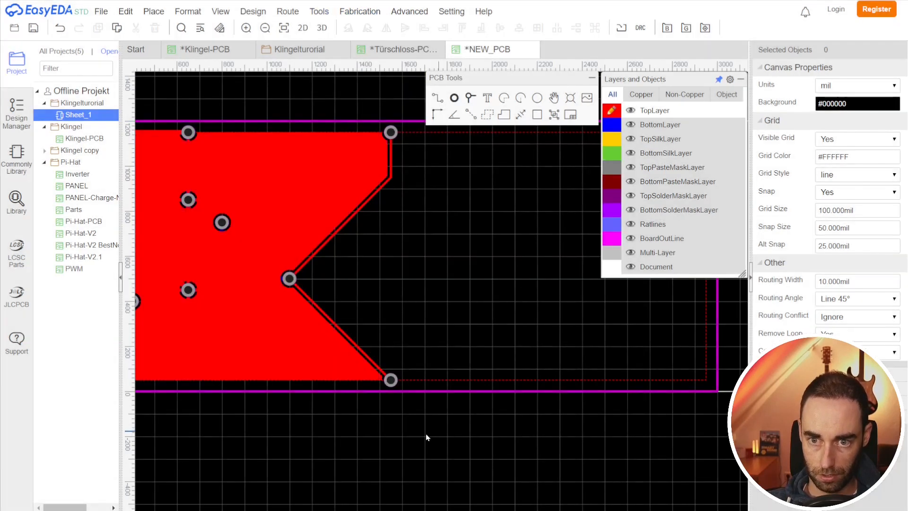
# Step: Set the top copper area's Keep Island option to Yes
pyautogui.scroll(-2, 372, 439)
pyautogui.moveTo(373, 441); pyautogui.dragTo(421, 447, button='right')
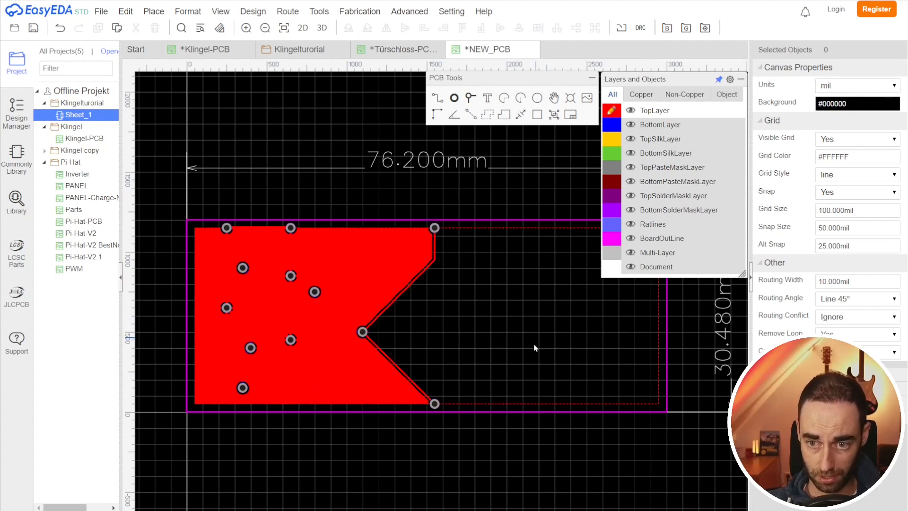
pyautogui.click(496, 405)
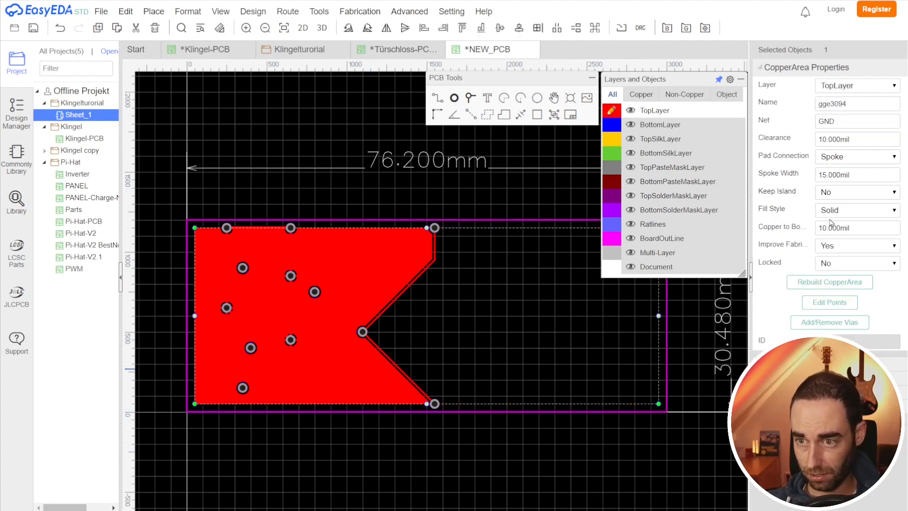
pyautogui.click(842, 199)
pyautogui.click(835, 212)
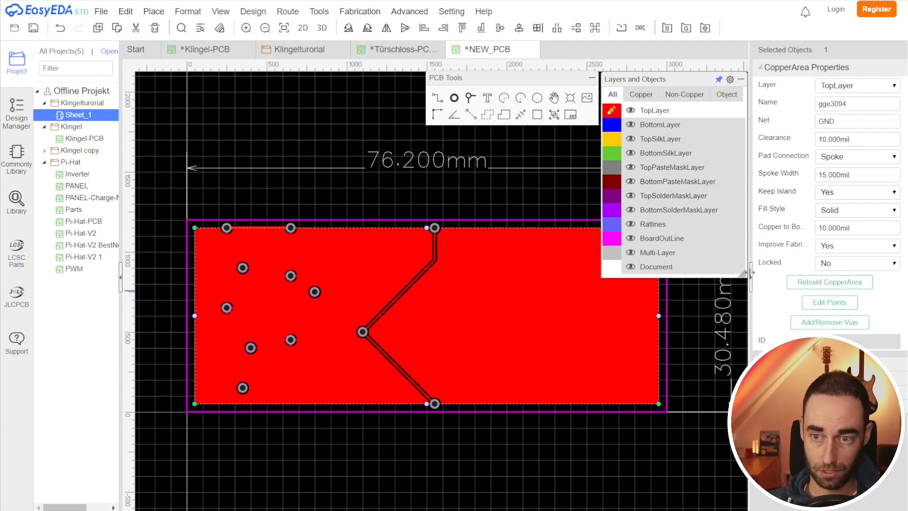
# Step: Set the top copper area's Keep Island option back to No
pyautogui.click(839, 192)
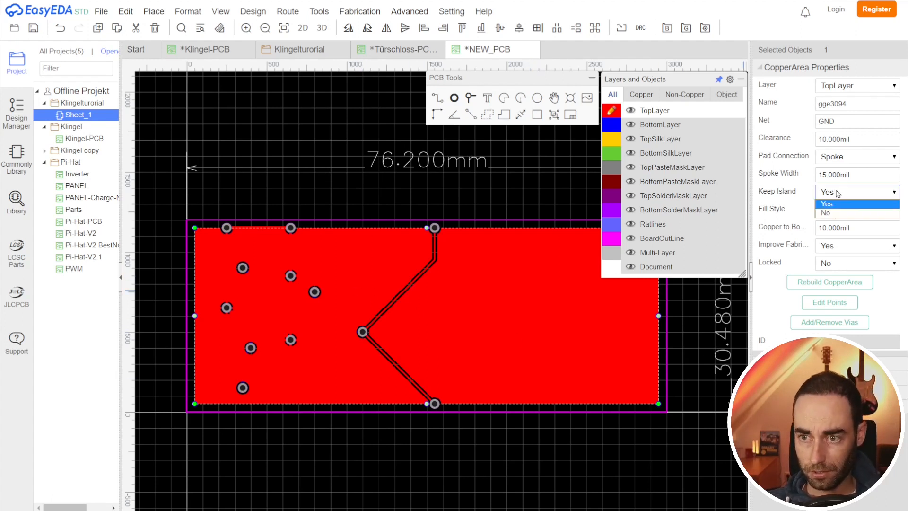
pyautogui.click(832, 213)
pyautogui.scroll(4, 543, 450)
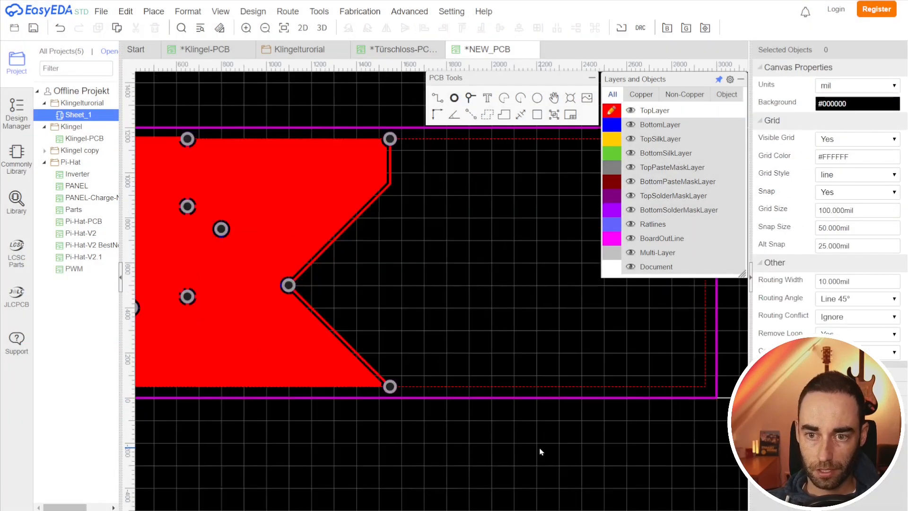
pyautogui.scroll(-2, 465, 456)
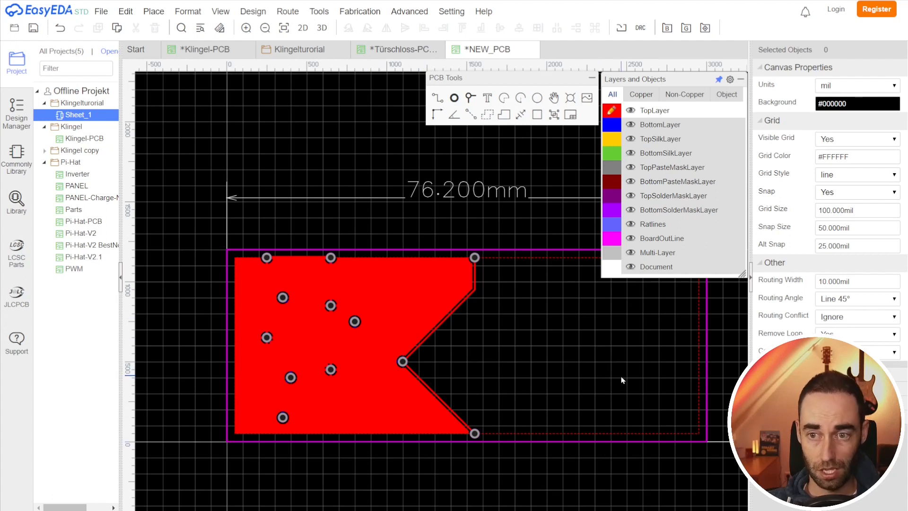
# Step: Draw a copper area on the bottom layer covering the whole board outline
pyautogui.click(613, 126)
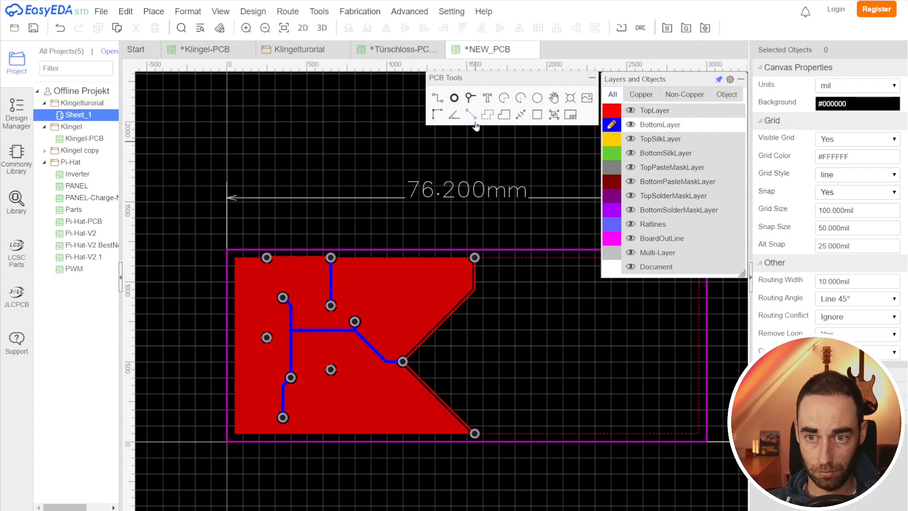
pyautogui.click(487, 114)
pyautogui.click(479, 201)
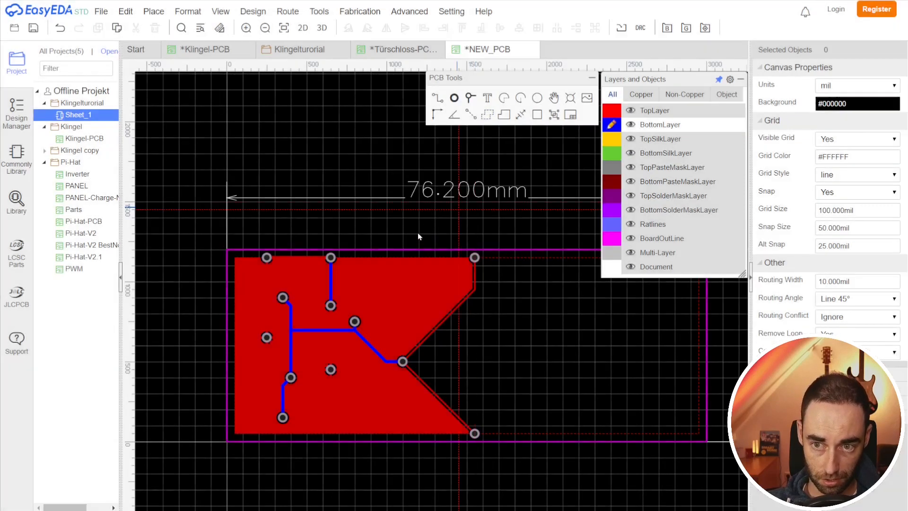
pyautogui.click(234, 260)
pyautogui.click(235, 433)
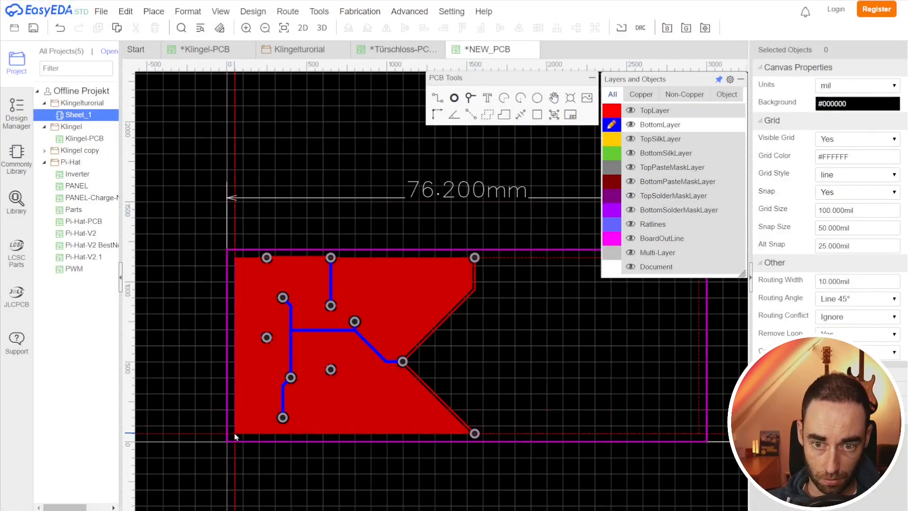
pyautogui.click(700, 432)
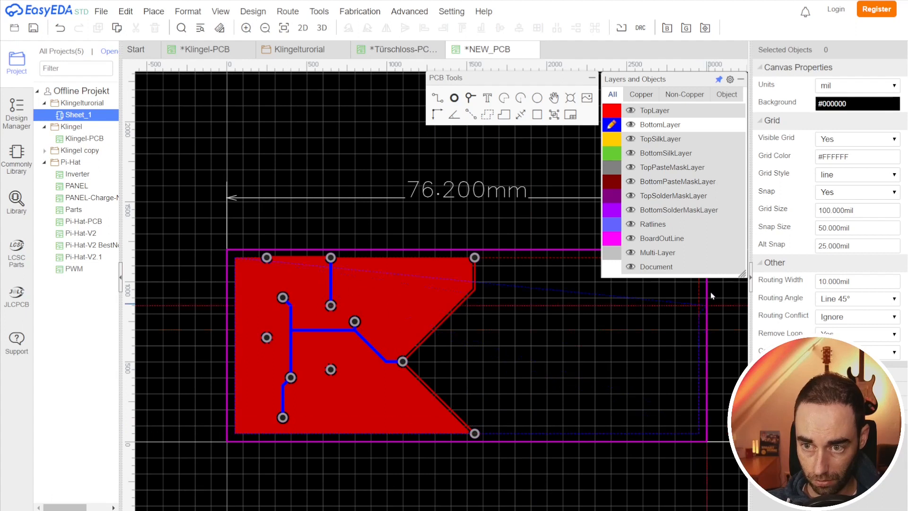
pyautogui.moveTo(696, 291); pyautogui.dragTo(669, 396, button='right')
pyautogui.click(670, 363)
pyautogui.rightClick(670, 364)
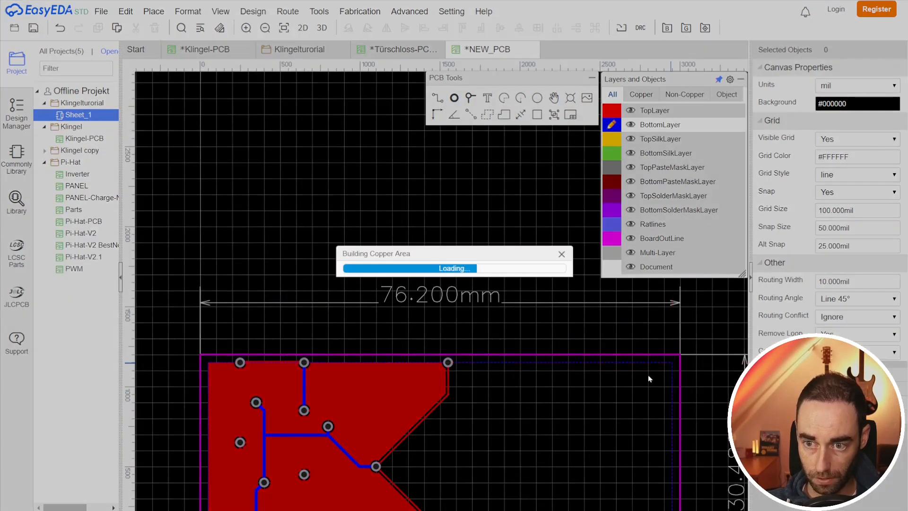
pyautogui.moveTo(465, 360); pyautogui.dragTo(445, 194, button='right')
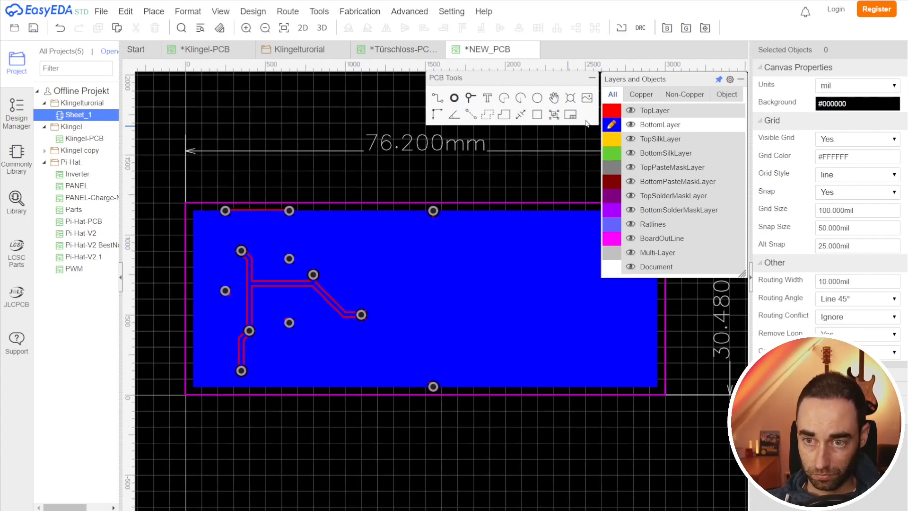
# Step: Switch between the top and bottom layers to compare both copper areas
pyautogui.click(616, 112)
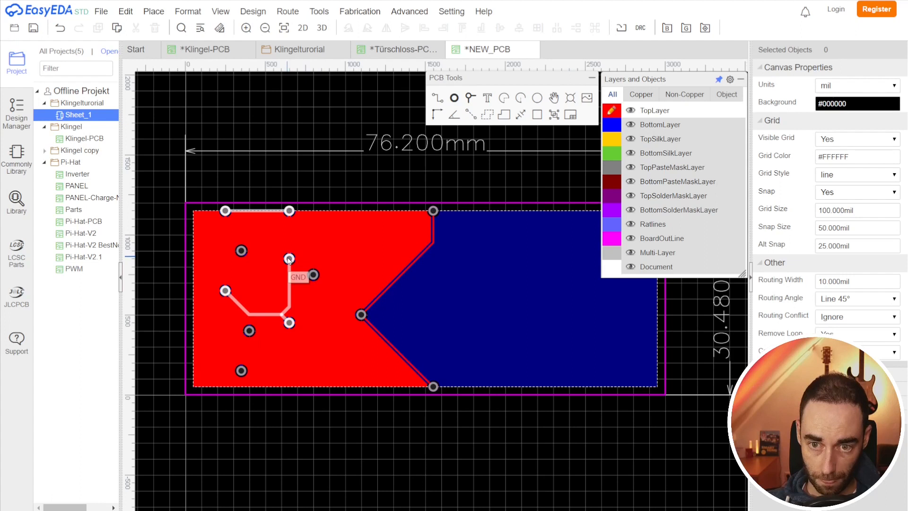
pyautogui.press('b')
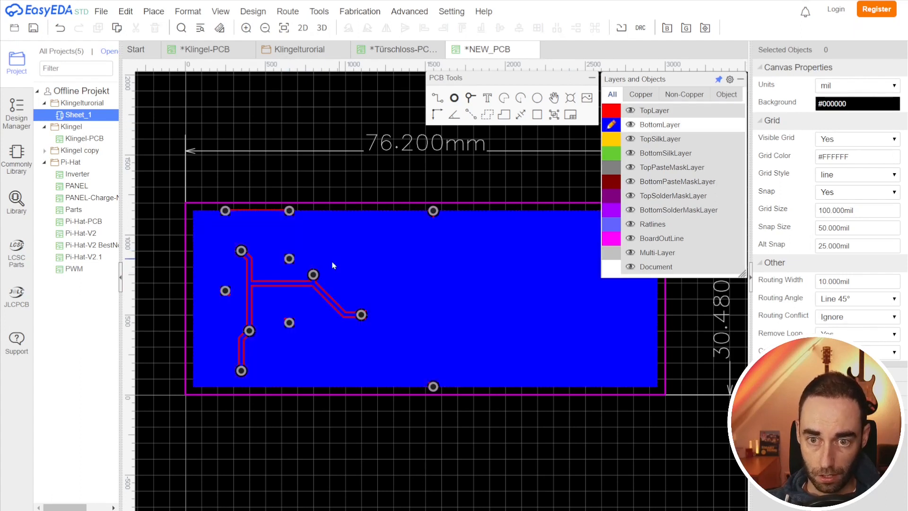
pyautogui.click(613, 112)
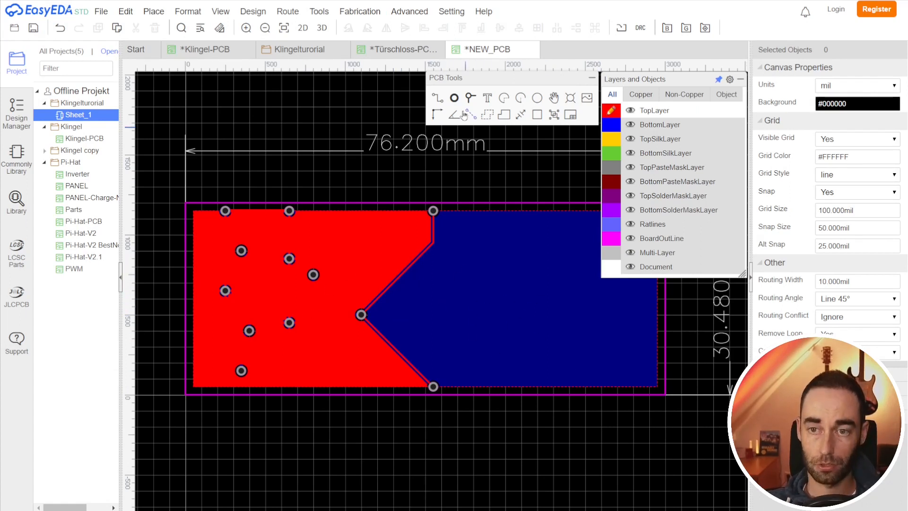
# Step: Place a via at about X 2050 mil, Y 600 mil in the board's right section
pyautogui.click(471, 99)
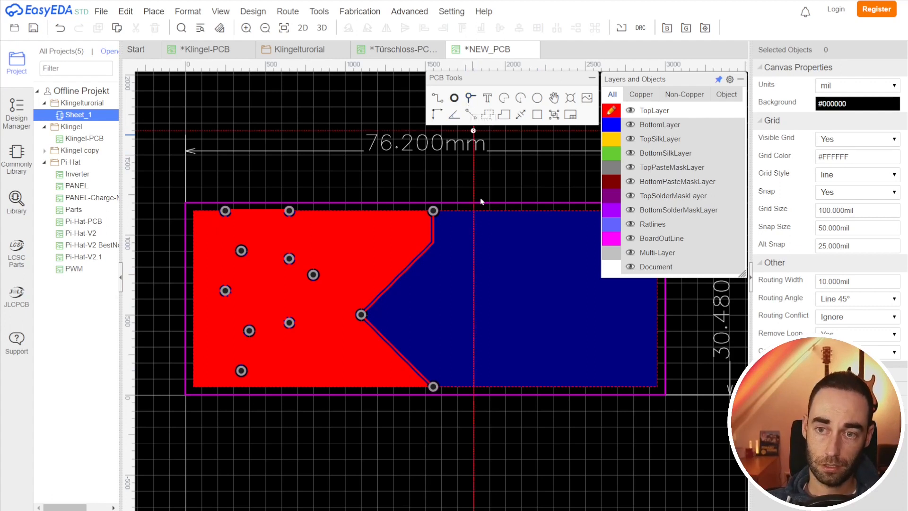
pyautogui.click(513, 299)
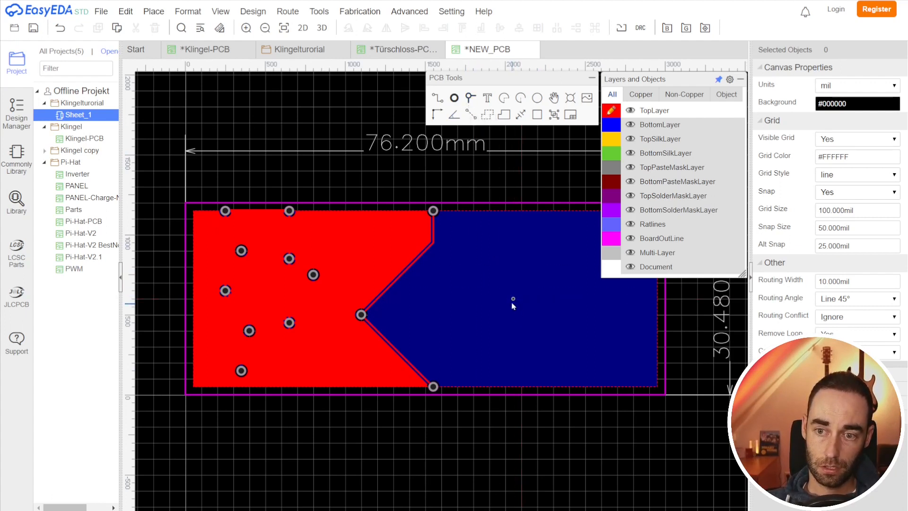
pyautogui.click(513, 299)
pyautogui.click(865, 120)
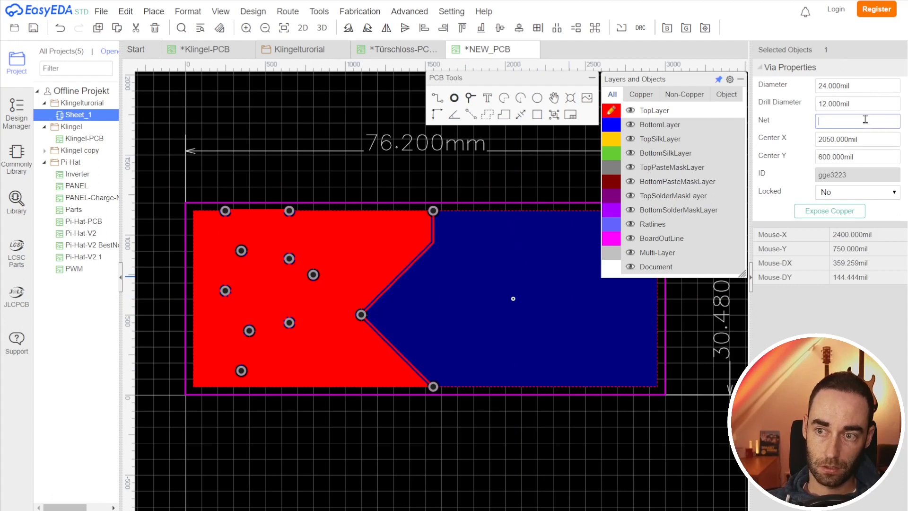
pyautogui.click(668, 478)
pyautogui.click(539, 389)
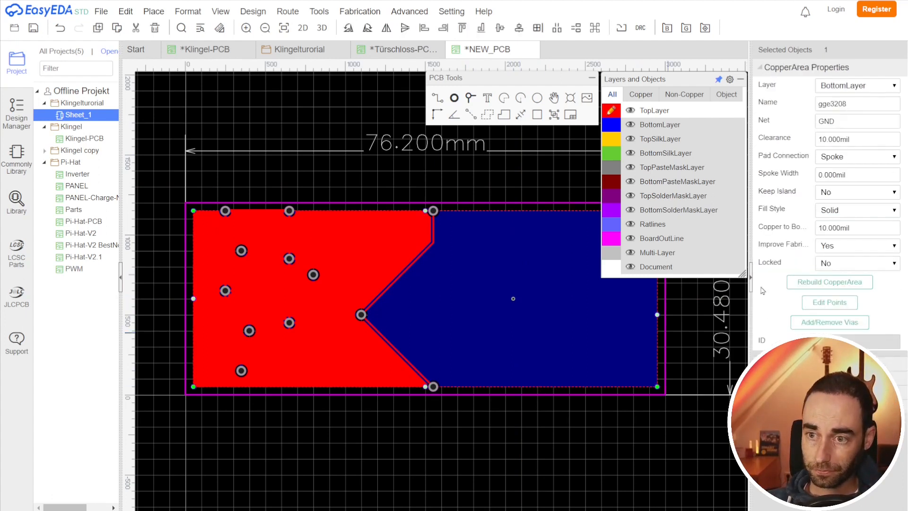
# Step: Rebuild both copper areas using the Copper Area Manager
pyautogui.moveTo(319, 12)
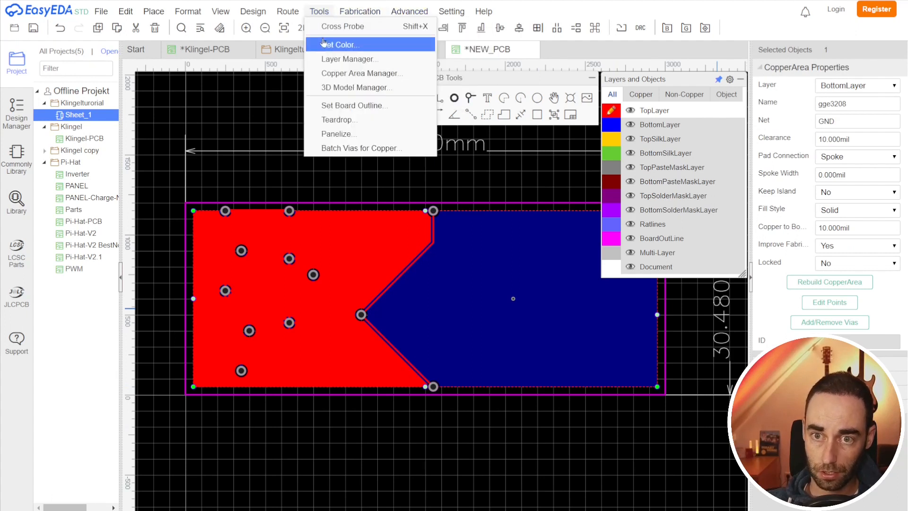
pyautogui.click(336, 71)
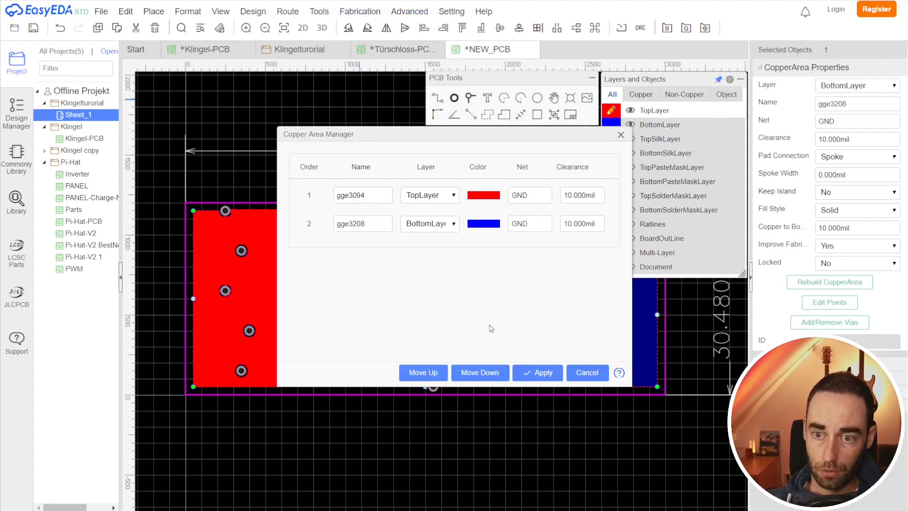
pyautogui.click(543, 373)
# Step: Switch between bottom and top layers and inspect the rebuilt copper around the via
pyautogui.scroll(2, 522, 304)
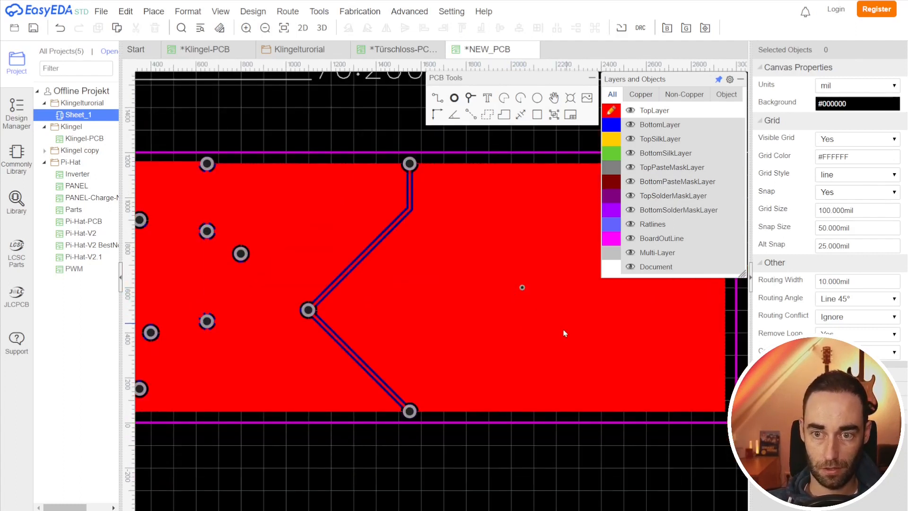
pyautogui.scroll(-2, 565, 333)
pyautogui.press('b')
pyautogui.press('t')
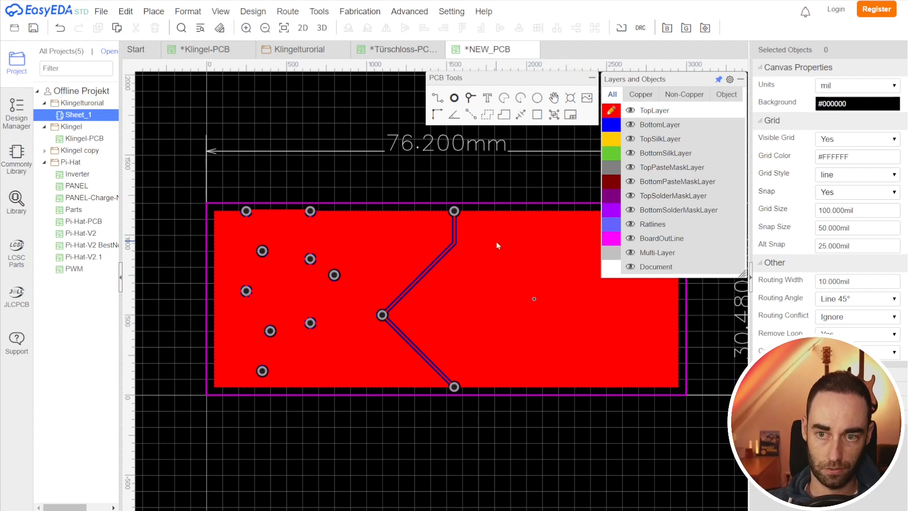
pyautogui.click(534, 299)
pyautogui.click(528, 443)
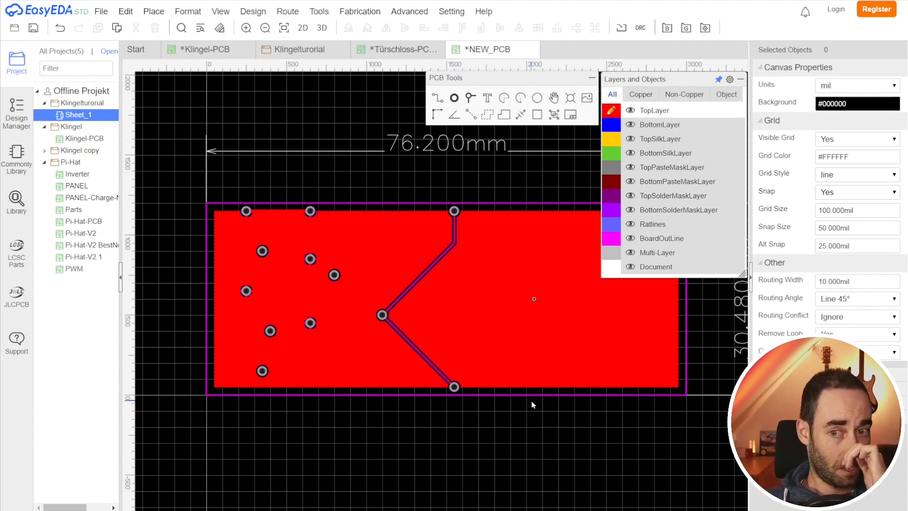
pyautogui.moveTo(550, 468); pyautogui.dragTo(456, 471, button='right')
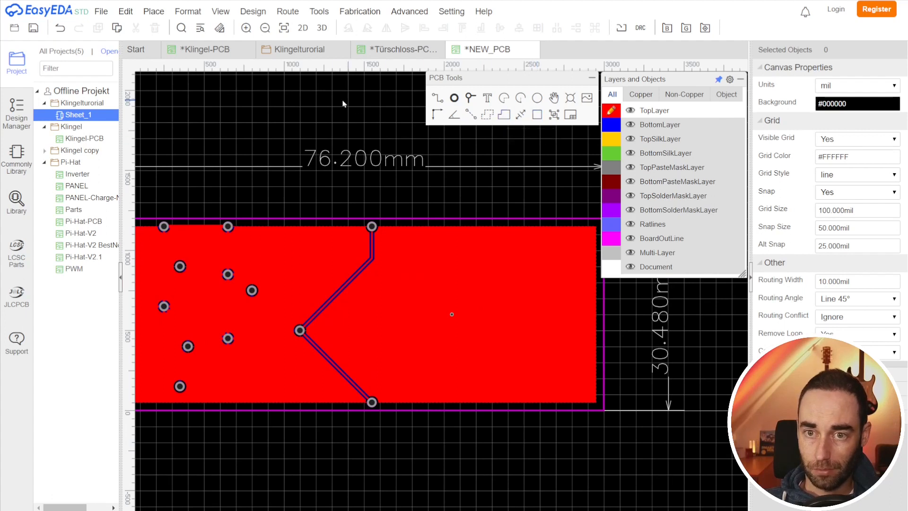
# Step: Open the Klingel-PCB design and view the board in 3D
pyautogui.click(84, 138)
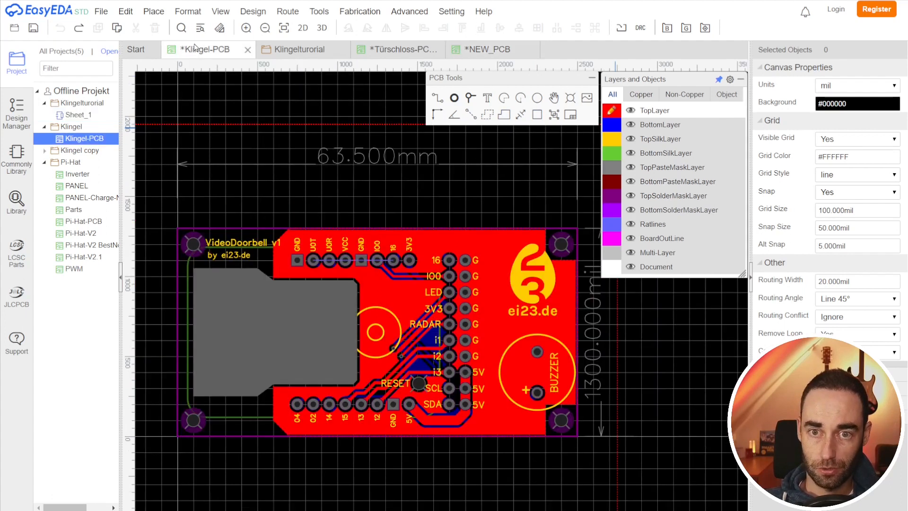
pyautogui.moveTo(638, 369); pyautogui.dragTo(625, 380, button='right')
pyautogui.press('e')
pyautogui.click(625, 380)
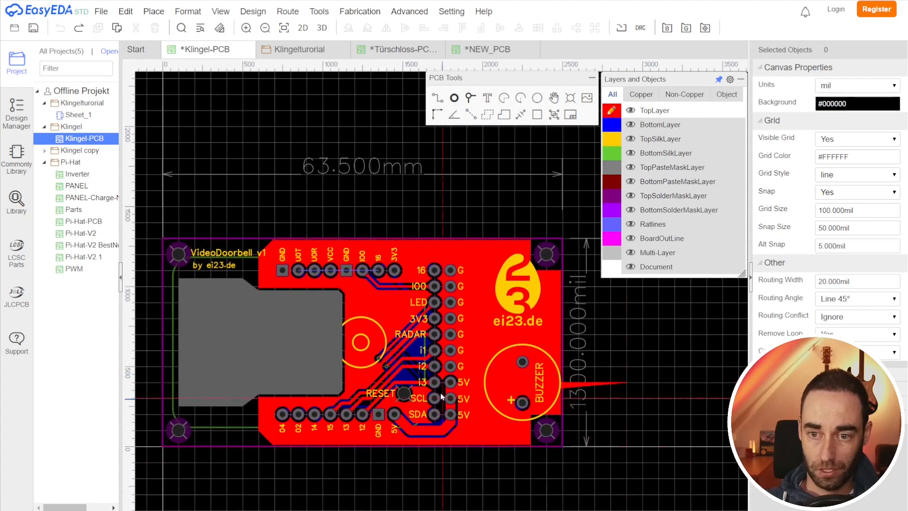
pyautogui.rightClick(612, 391)
pyautogui.rightClick(650, 387)
pyautogui.moveTo(622, 459); pyautogui.dragTo(638, 453, button='right')
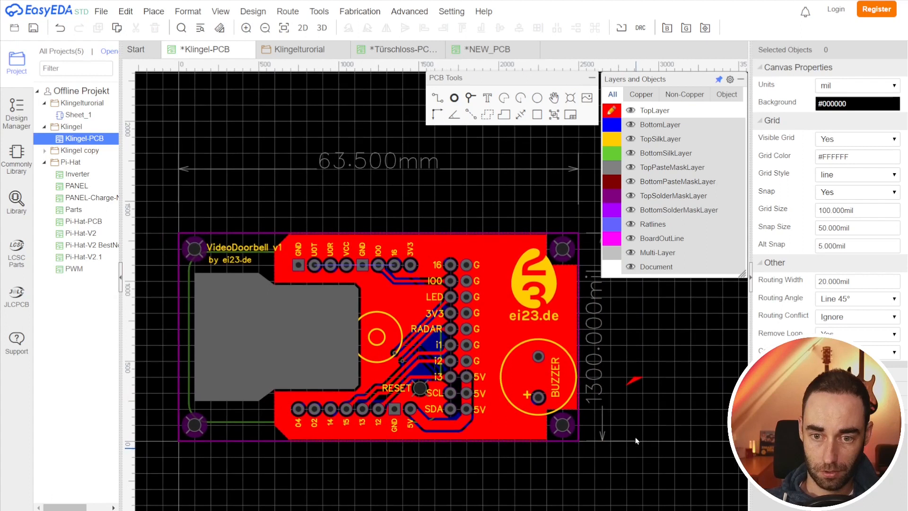
pyautogui.click(358, 11)
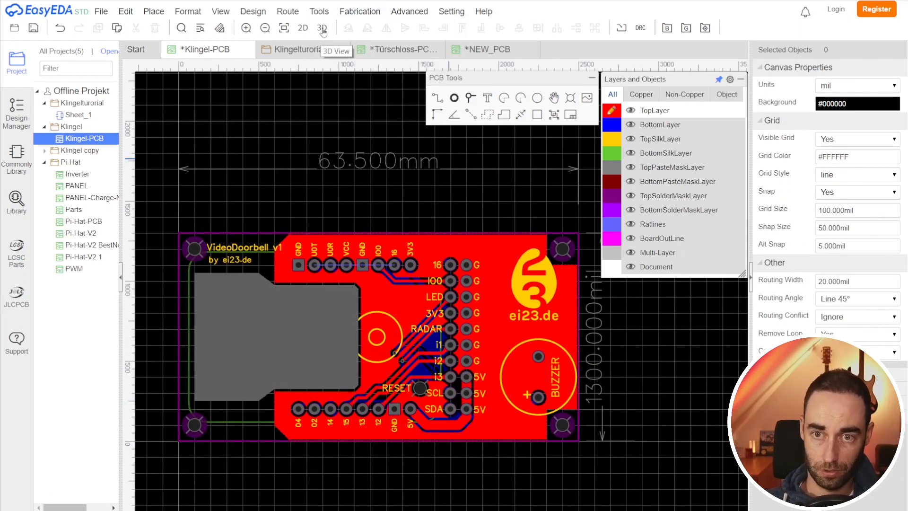
pyautogui.click(322, 28)
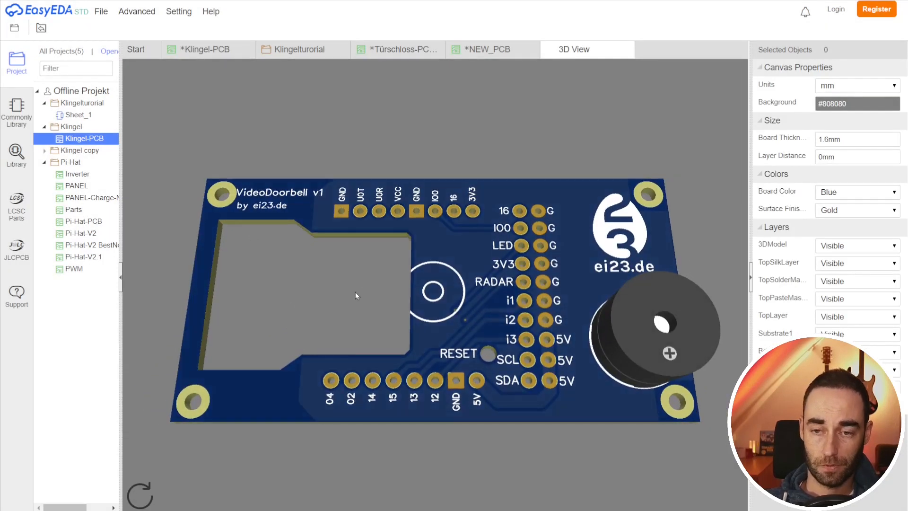
# Step: Orbit the Klingel-PCB 3D view to examine the example board from different angles
pyautogui.moveTo(384, 316); pyautogui.dragTo(435, 345)
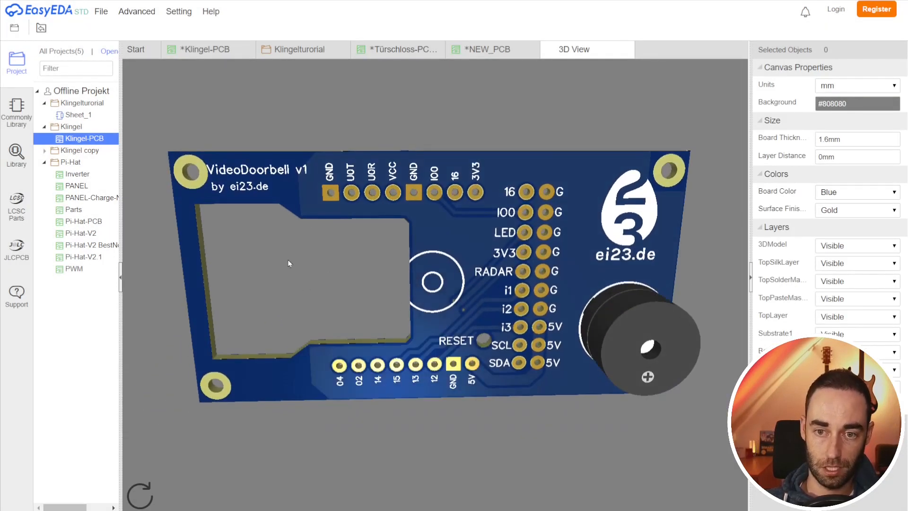
pyautogui.moveTo(334, 272); pyautogui.dragTo(469, 281)
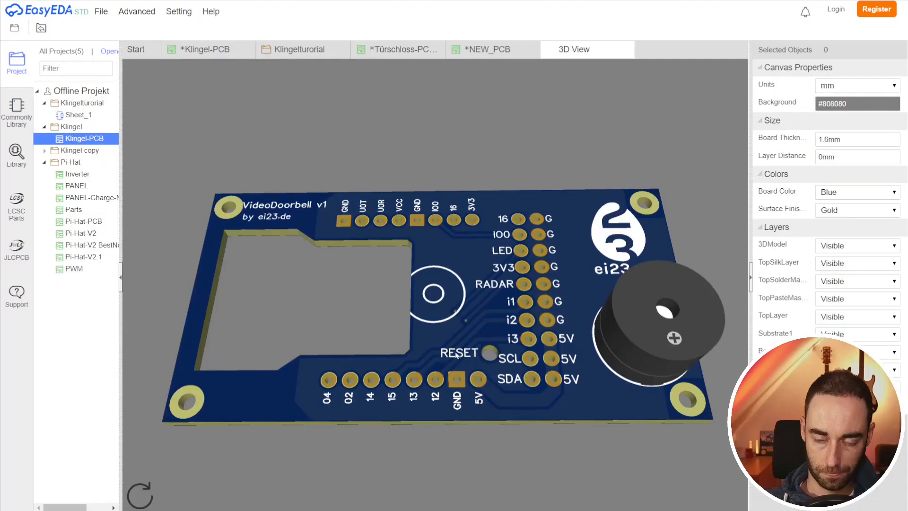
pyautogui.moveTo(282, 341); pyautogui.dragTo(360, 333)
pyautogui.moveTo(322, 240); pyautogui.dragTo(322, 234)
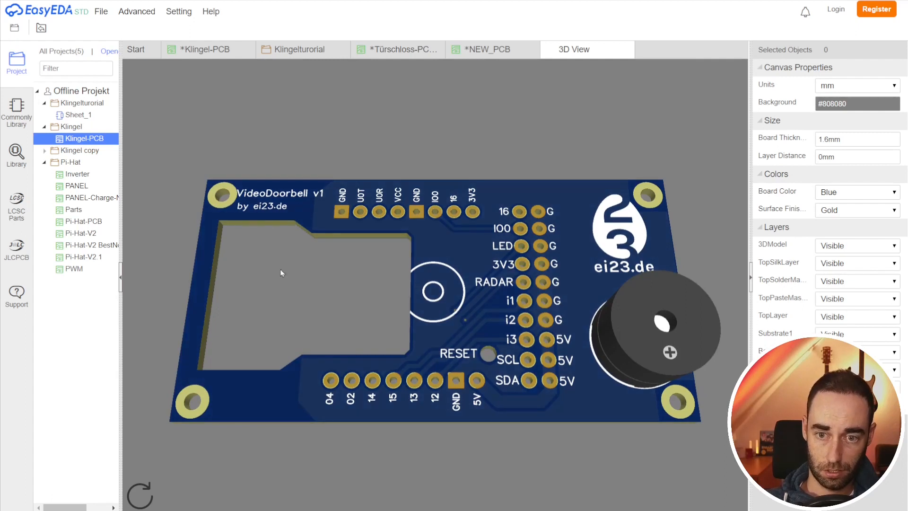
pyautogui.moveTo(281, 270); pyautogui.dragTo(340, 300)
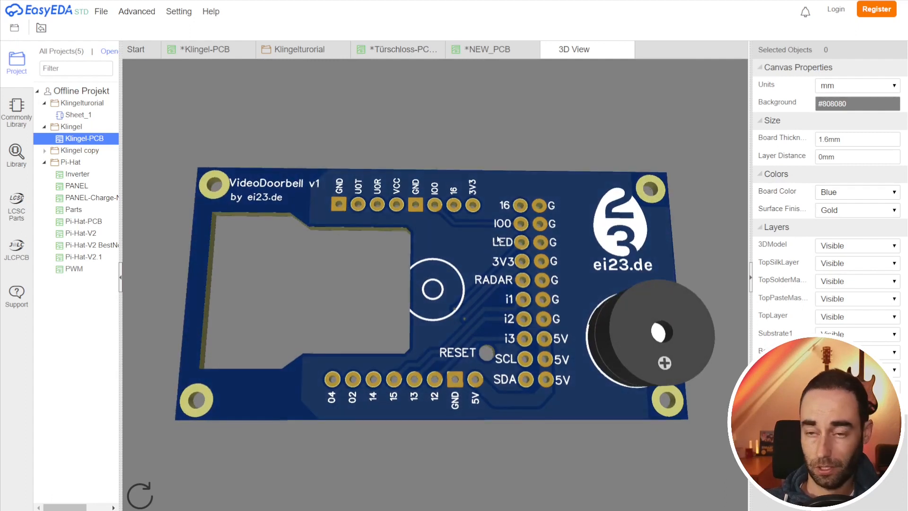
# Step: Return to the new PCB and inspect the properties of a routed VCC track and its pad
pyautogui.click(490, 46)
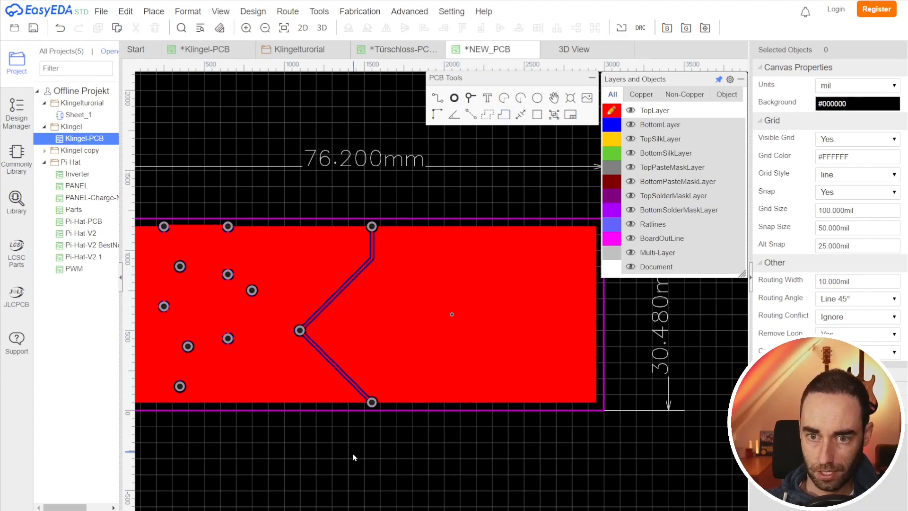
pyautogui.click(345, 282)
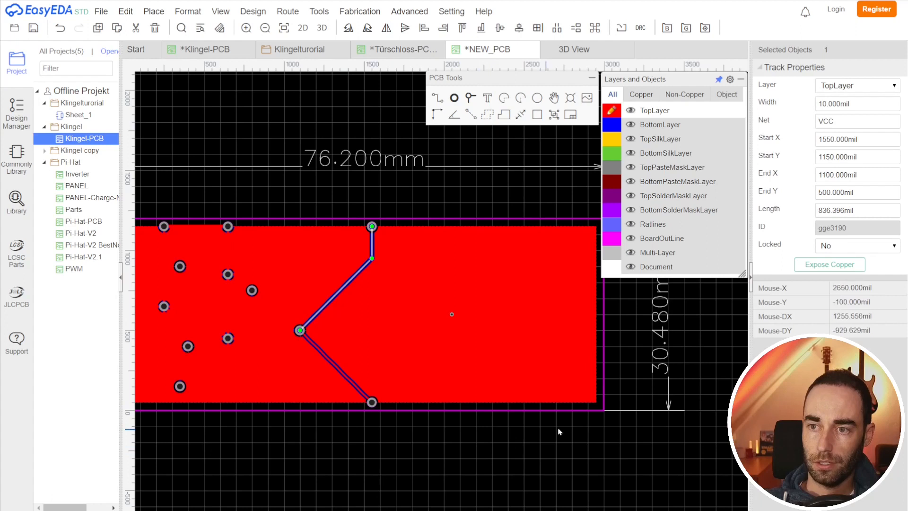
pyautogui.moveTo(380, 444); pyautogui.dragTo(431, 434, button='right')
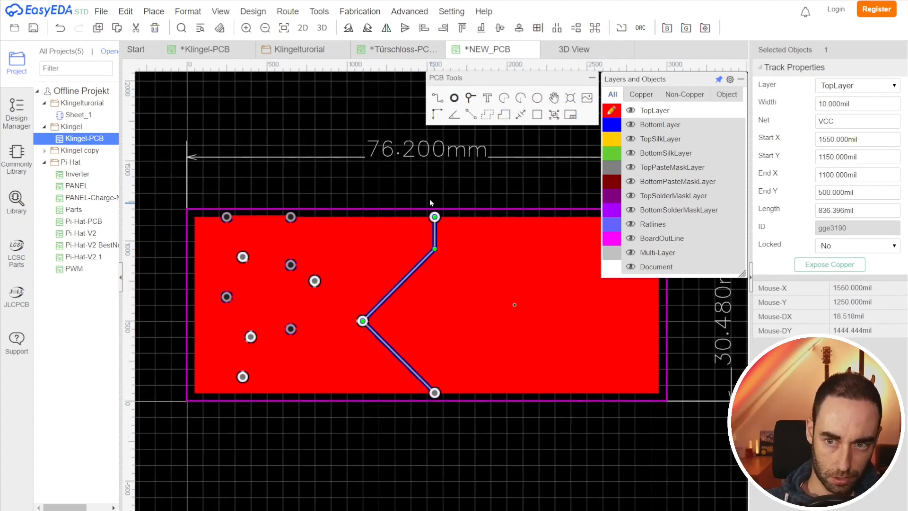
pyautogui.click(435, 217)
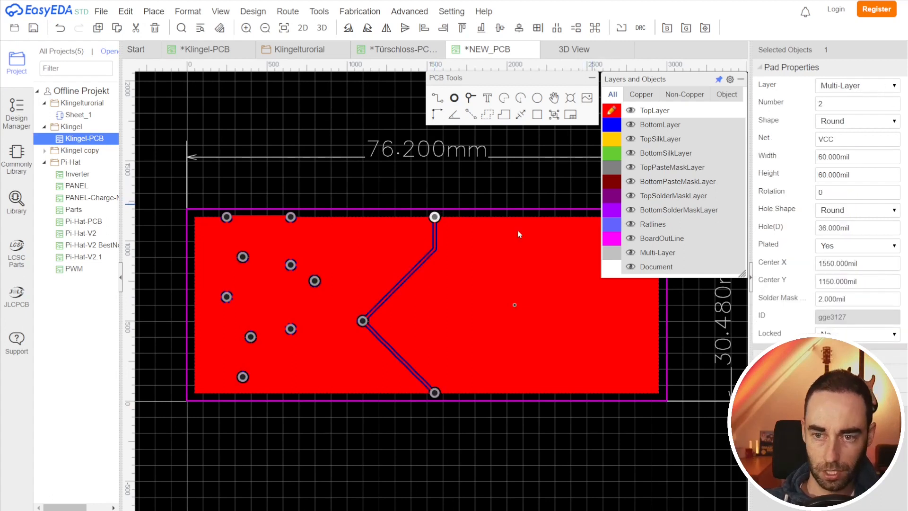
pyautogui.click(611, 124)
pyautogui.click(612, 110)
pyautogui.moveTo(505, 428); pyautogui.dragTo(434, 428, button='right')
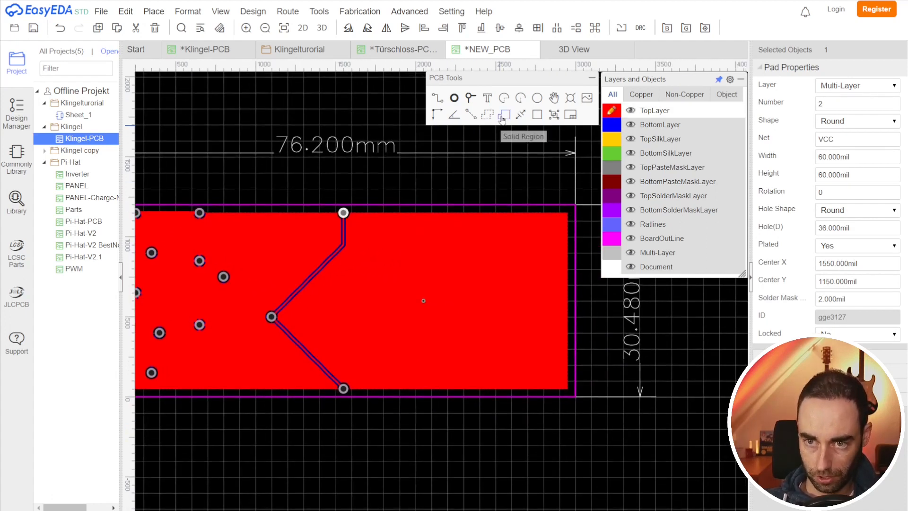
# Step: Draw a rectangular solid region about 300 x 600 mil across the board's upper edge, undoing a stray extra point
pyautogui.click(422, 178)
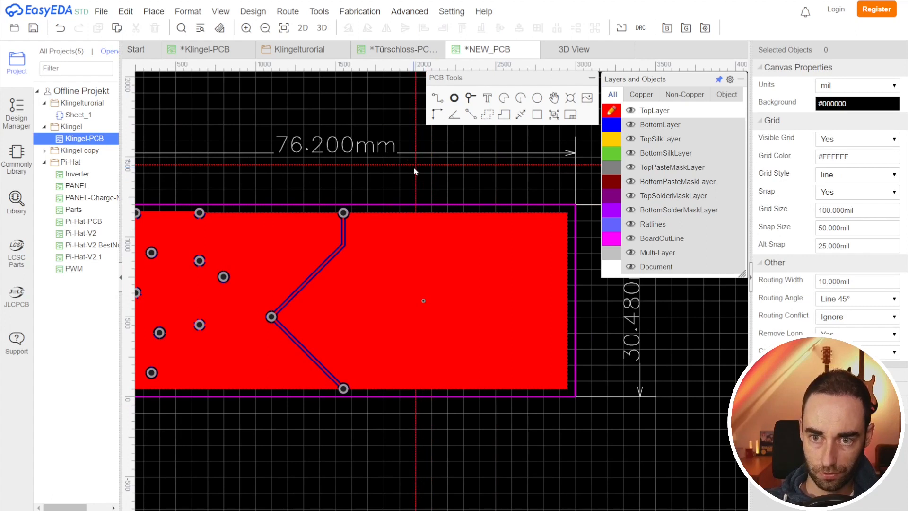
pyautogui.click(417, 265)
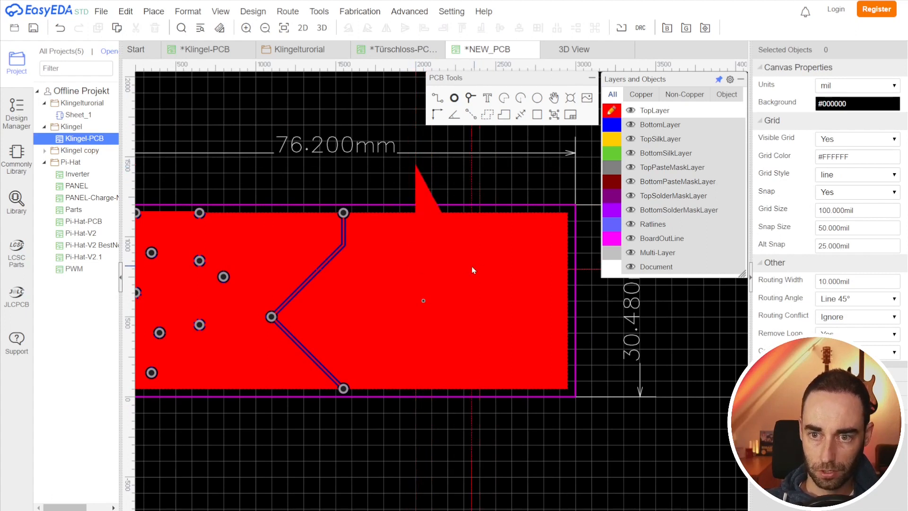
pyautogui.click(465, 264)
pyautogui.click(466, 169)
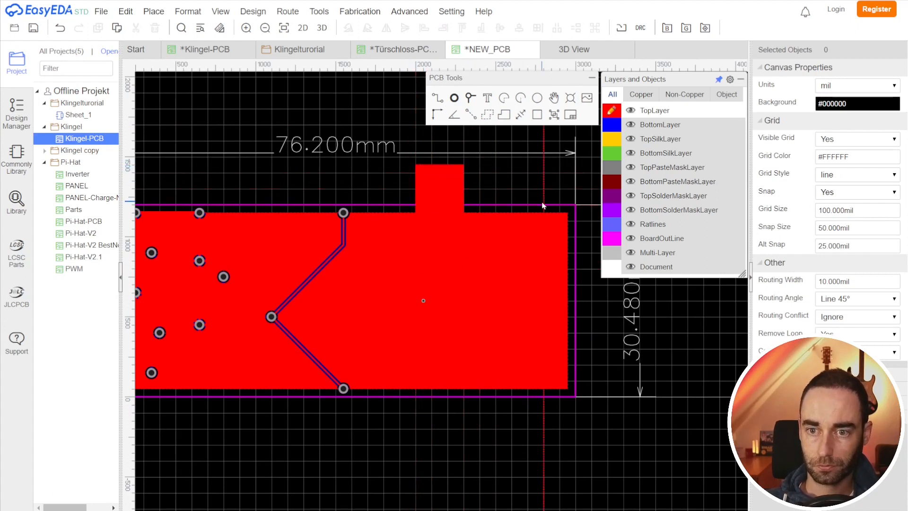
pyautogui.click(438, 183)
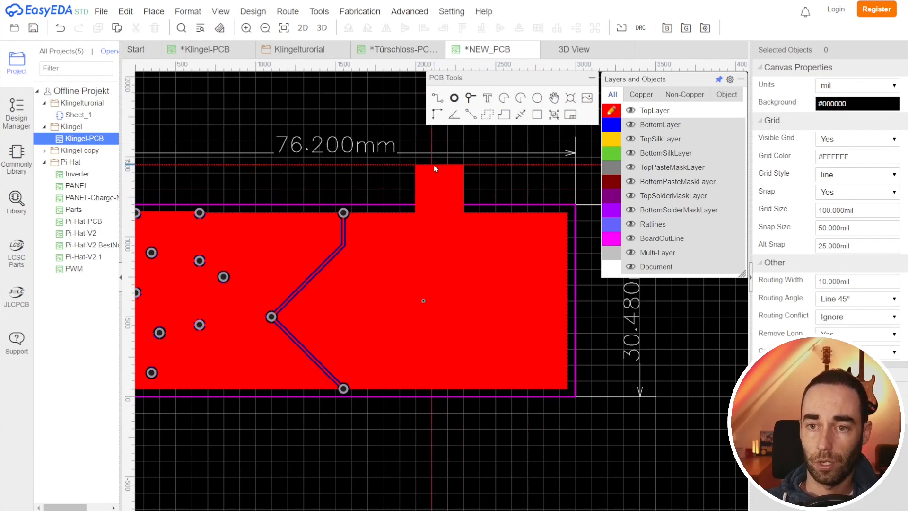
pyautogui.rightClick(504, 167)
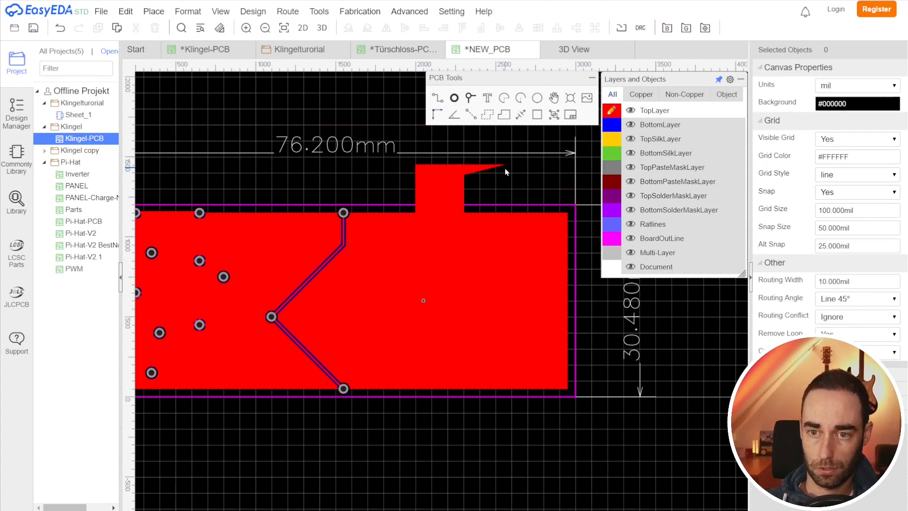
pyautogui.hotkey('ctrl', 'z')
# Step: Move the new solid region onto the TopSilkLayer
pyautogui.click(442, 166)
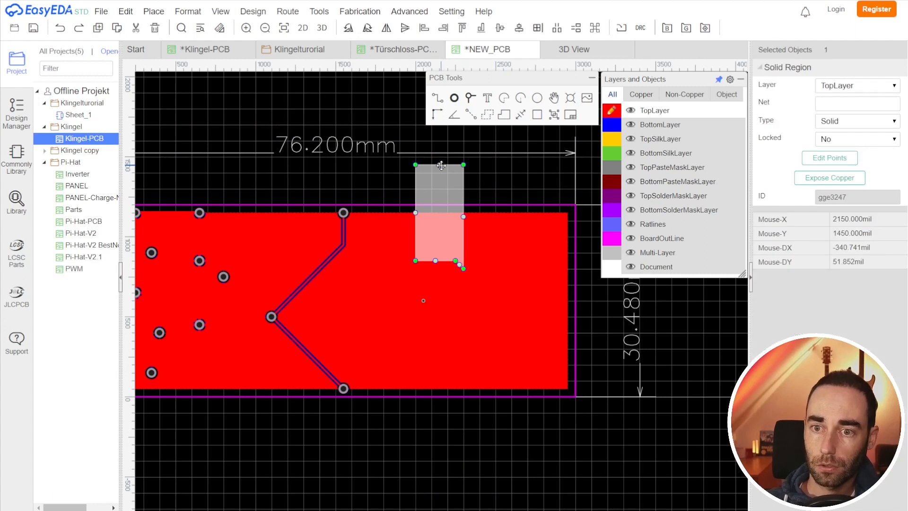
pyautogui.click(466, 262)
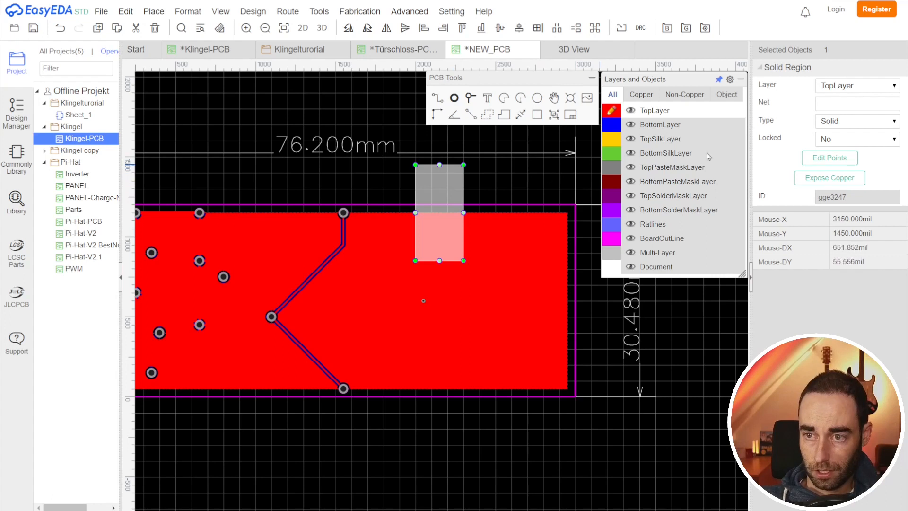
pyautogui.click(841, 86)
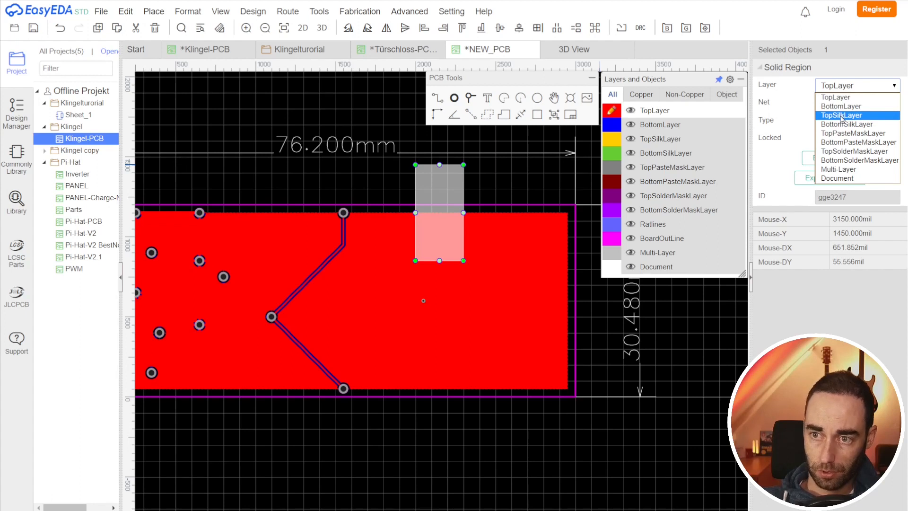
pyautogui.click(841, 116)
pyautogui.click(540, 429)
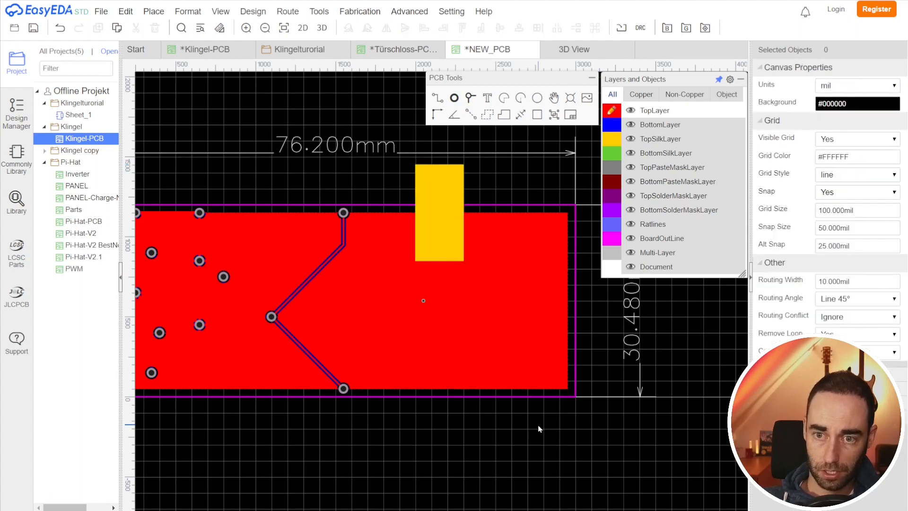
pyautogui.click(436, 189)
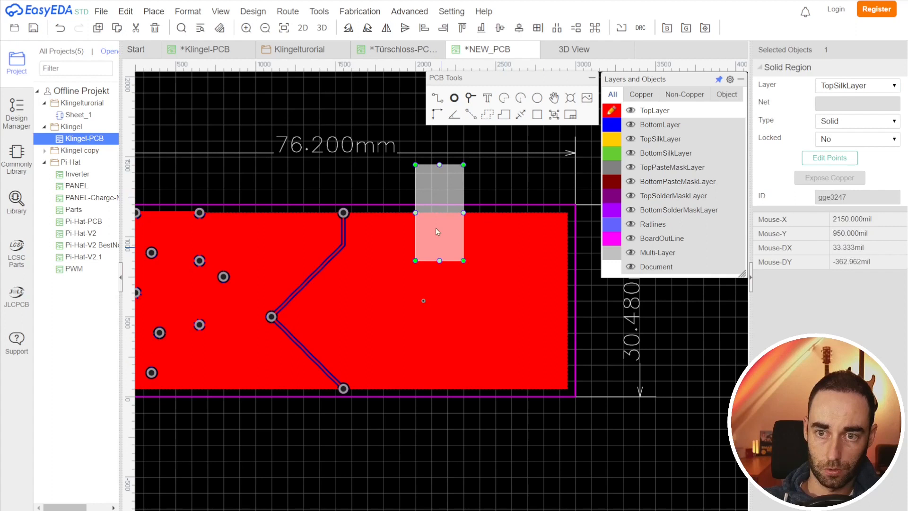
# Step: Preview the new PCB in 3D and orbit it to check the silkscreen region
pyautogui.click(304, 29)
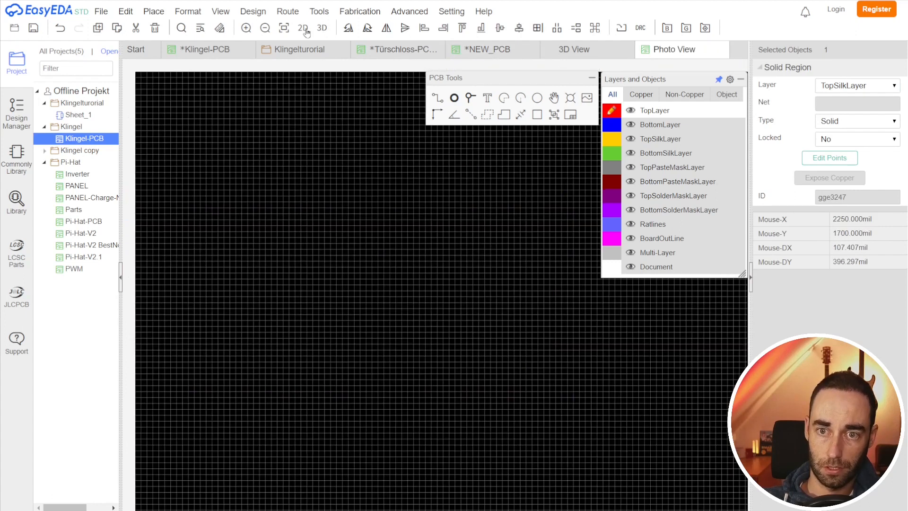
pyautogui.click(721, 50)
pyautogui.click(487, 49)
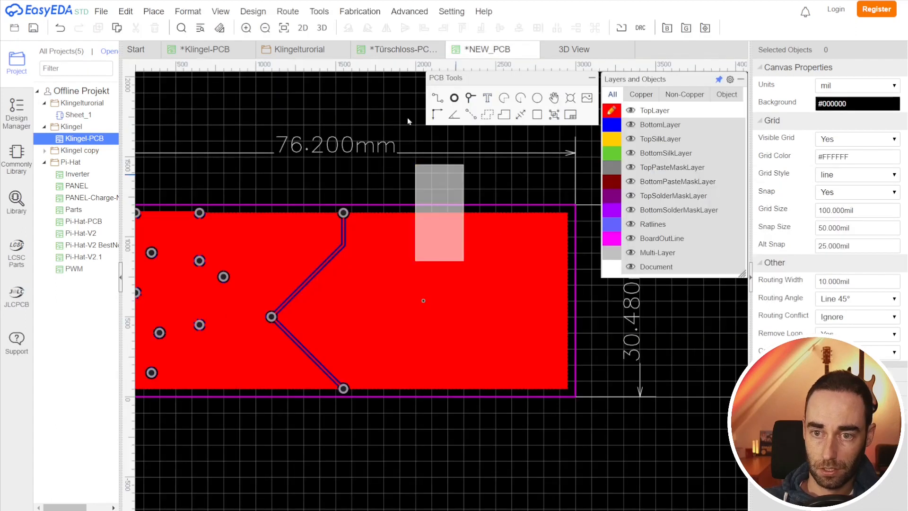
pyautogui.click(321, 32)
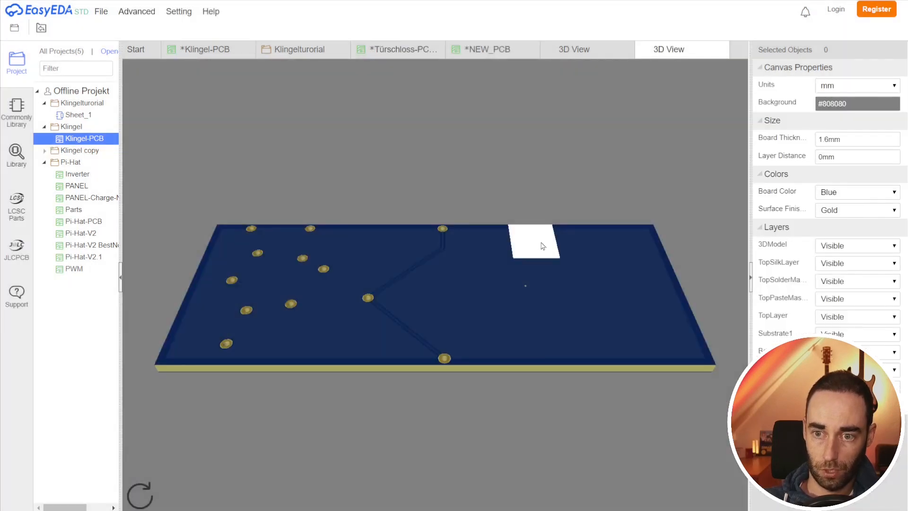
pyautogui.moveTo(543, 246); pyautogui.dragTo(538, 238)
pyautogui.click(721, 50)
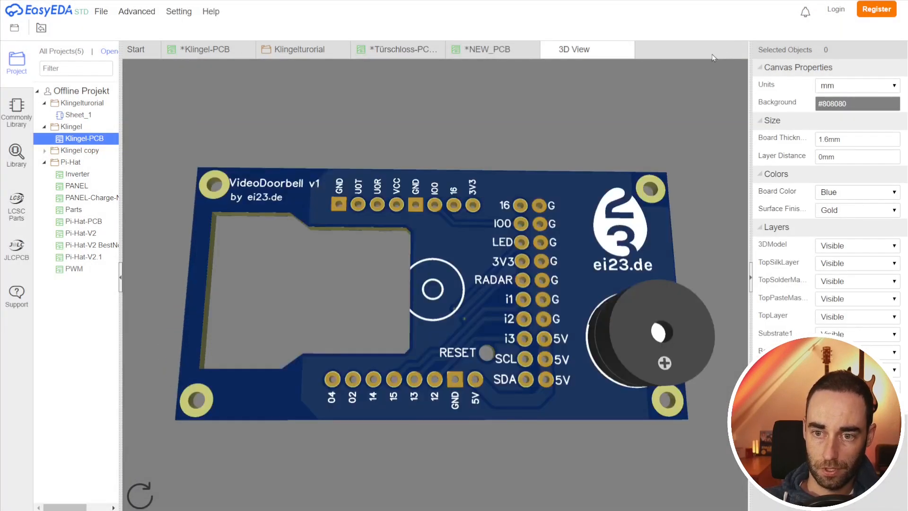
# Step: Rebuild the copper pours again with the Copper Area Manager
pyautogui.click(490, 52)
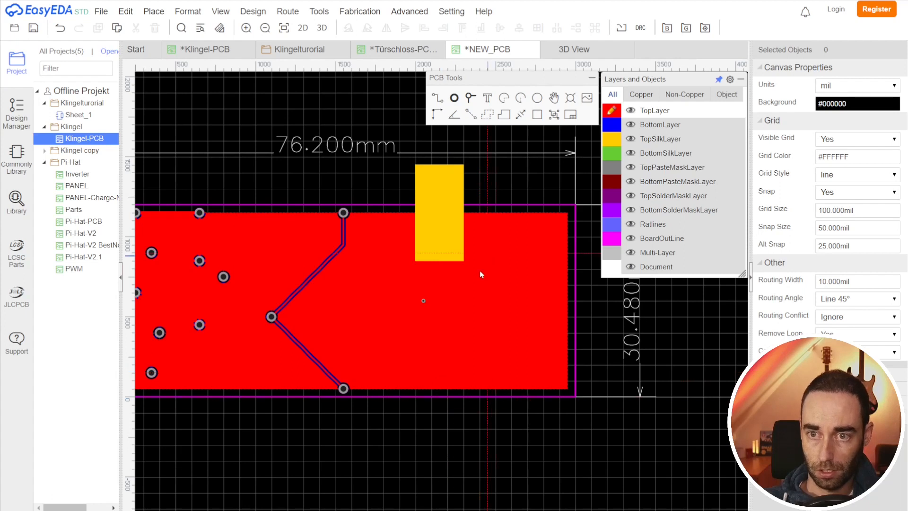
pyautogui.click(410, 12)
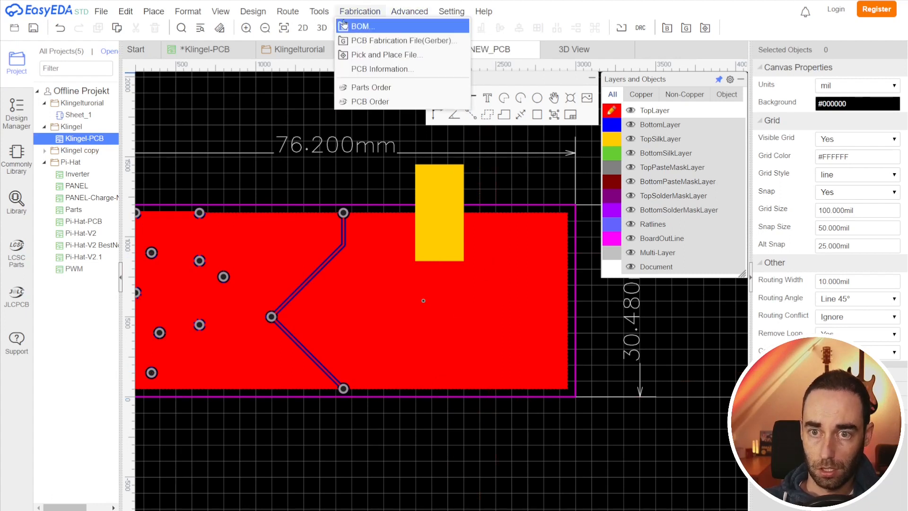
pyautogui.moveTo(319, 11)
pyautogui.click(333, 73)
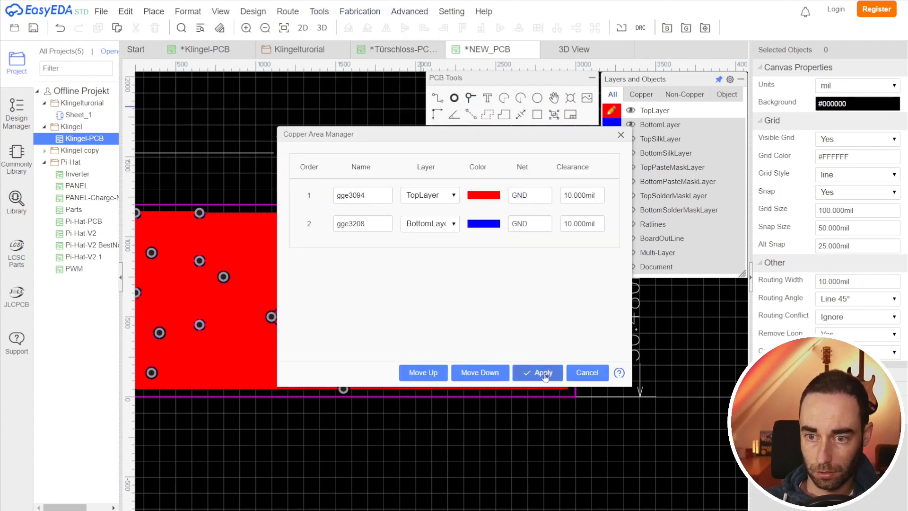
pyautogui.click(544, 372)
# Step: Move the TEXT label near the board's lower edge onto the TopSilkLayer
pyautogui.scroll(5, 460, 379)
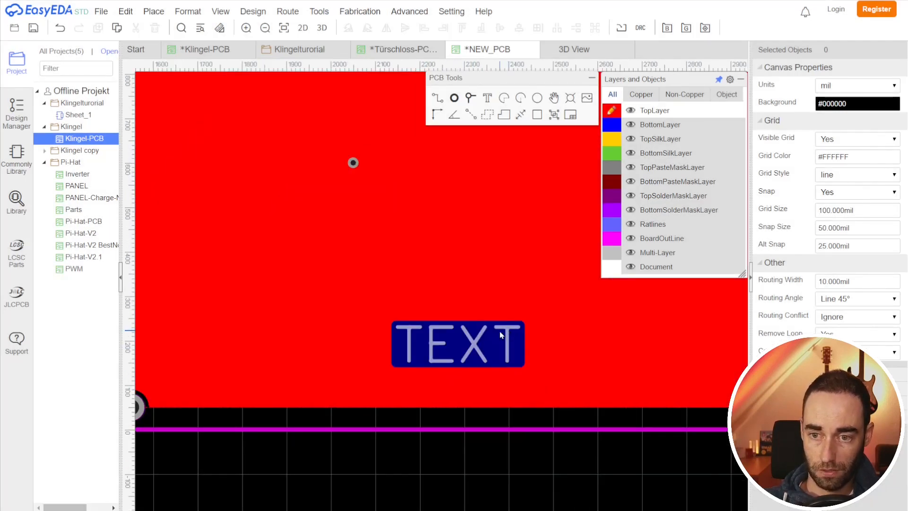
pyautogui.click(512, 333)
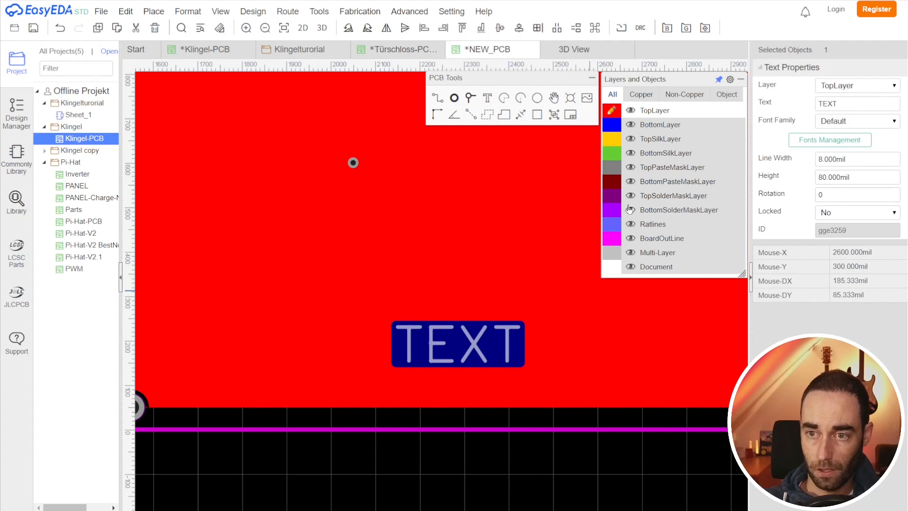
pyautogui.click(846, 93)
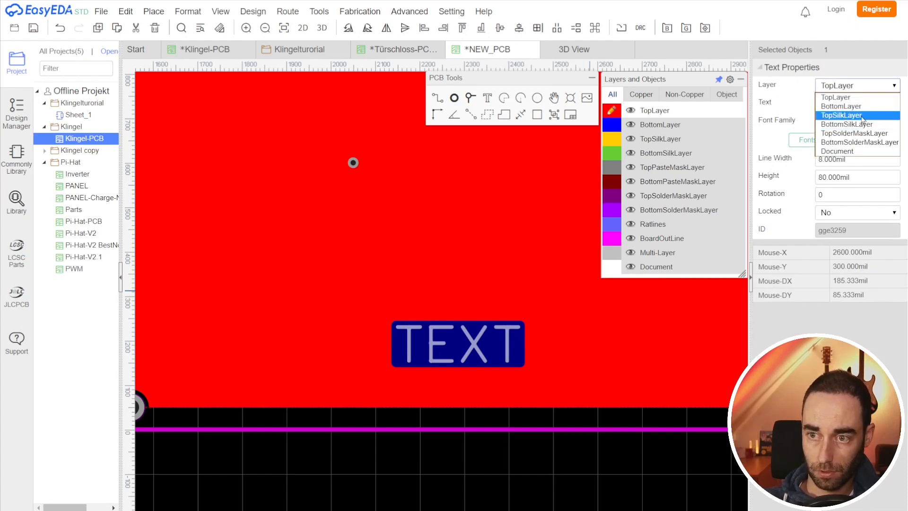
pyautogui.click(841, 115)
pyautogui.click(504, 478)
# Step: Preview the updated board in 3D to check the silkscreen text and region
pyautogui.scroll(-2, 520, 449)
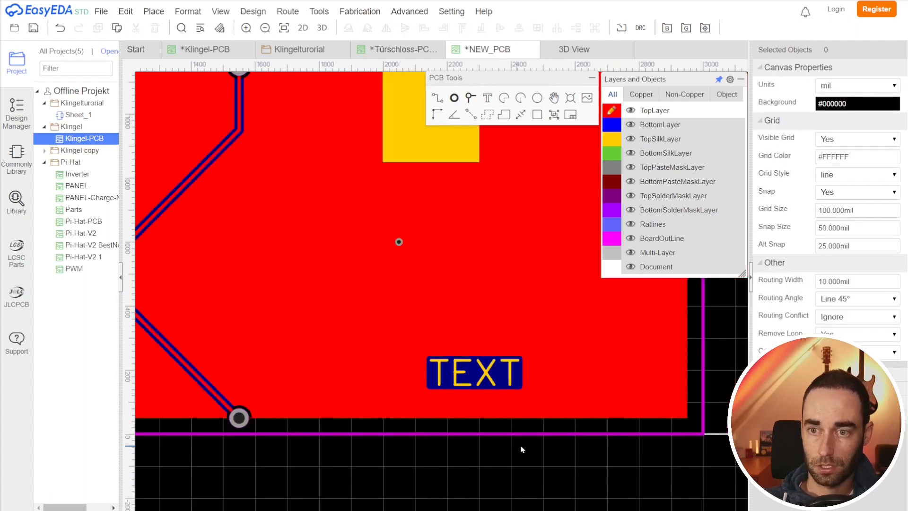
pyautogui.scroll(-2, 522, 449)
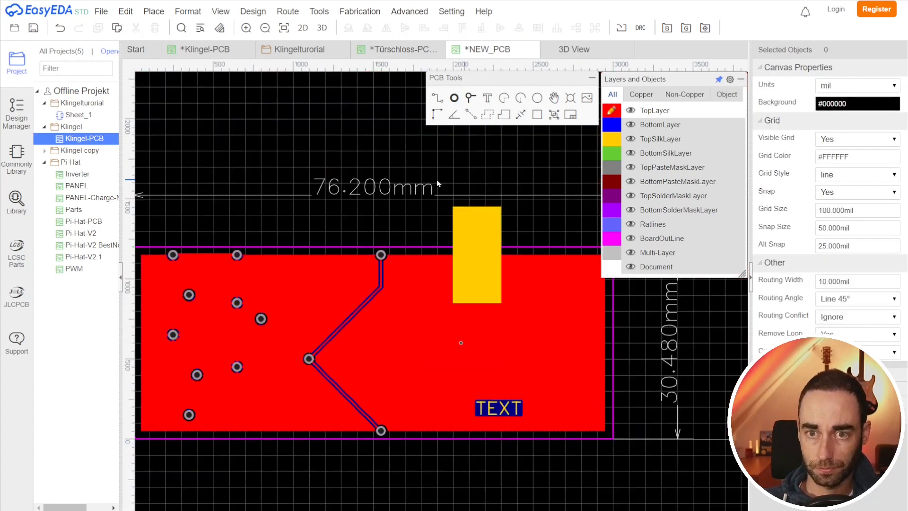
pyautogui.click(321, 35)
pyautogui.moveTo(612, 315); pyautogui.dragTo(596, 396)
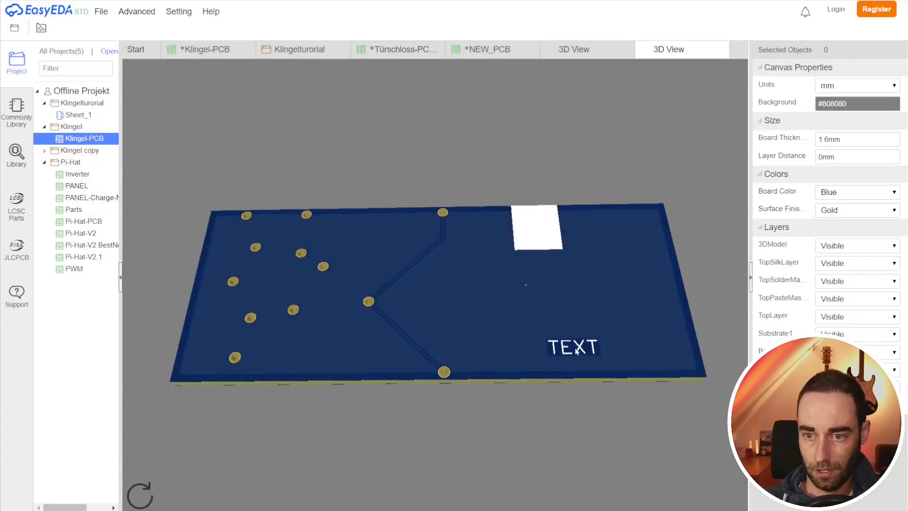
pyautogui.click(721, 50)
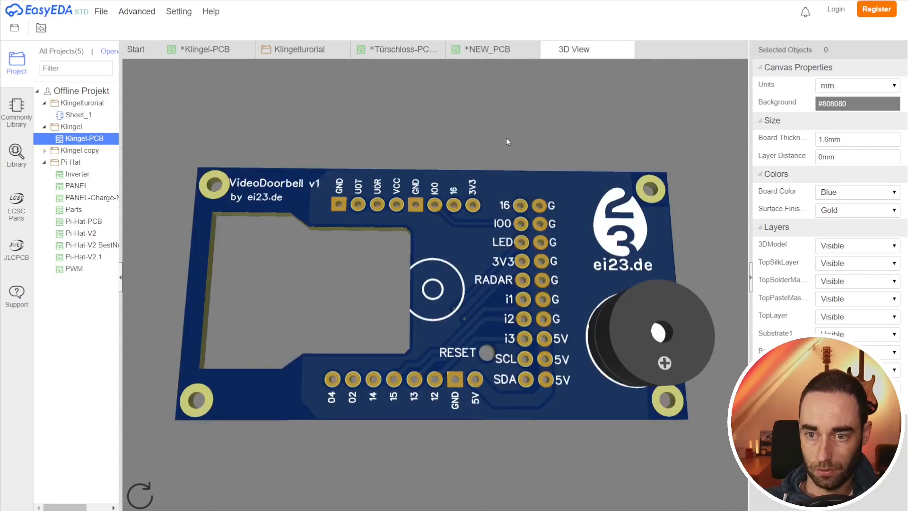
# Step: Return to the new PCB and rebuild both GND copper pours with the Copper Area Manager
pyautogui.click(483, 53)
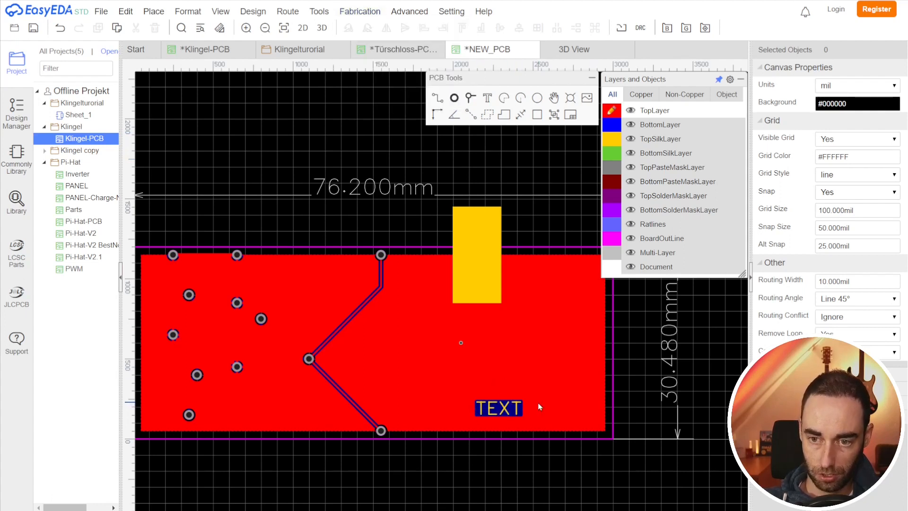
pyautogui.moveTo(360, 14)
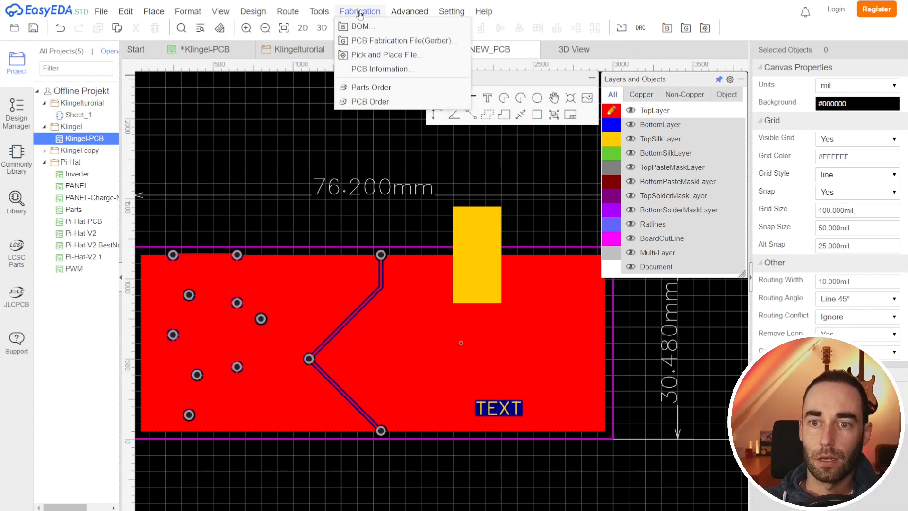
pyautogui.moveTo(327, 13)
pyautogui.click(361, 73)
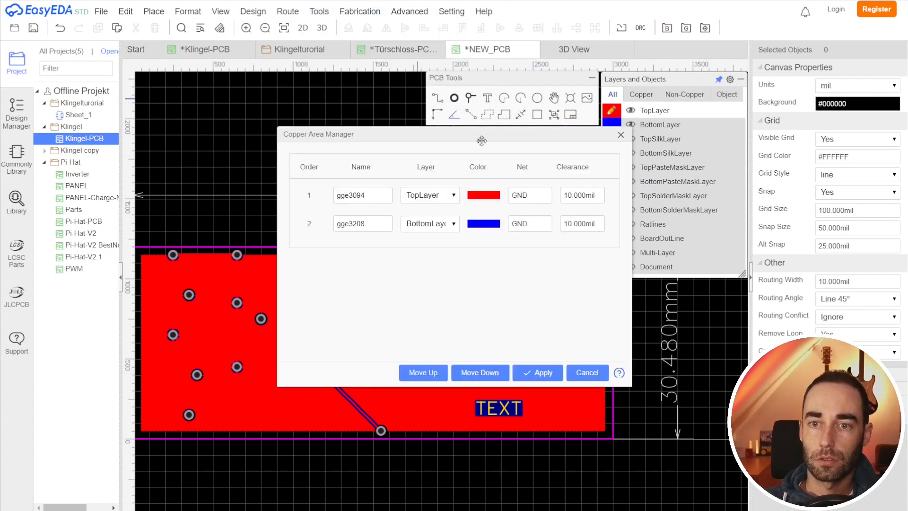
pyautogui.click(543, 372)
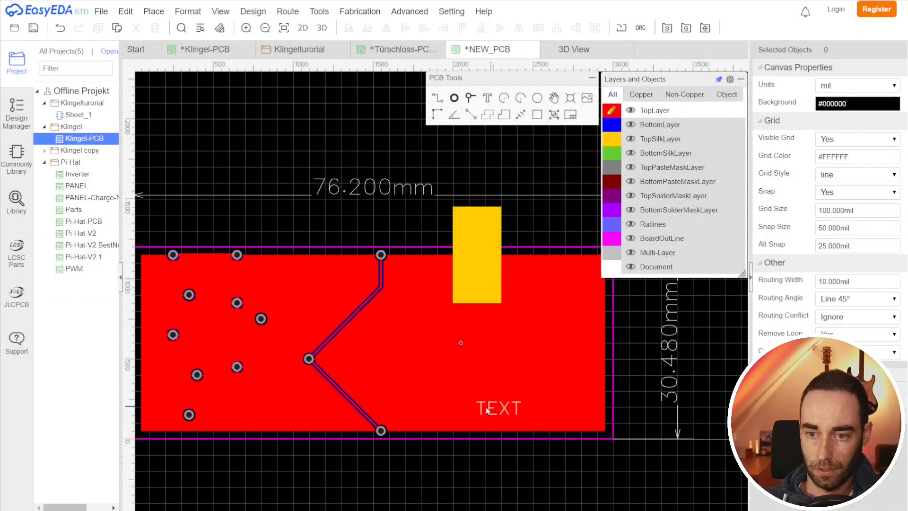
# Step: Select the yellow solid region on the top silkscreen and shift it slightly to the right
pyautogui.scroll(3, 490, 419)
pyautogui.scroll(-3, 498, 418)
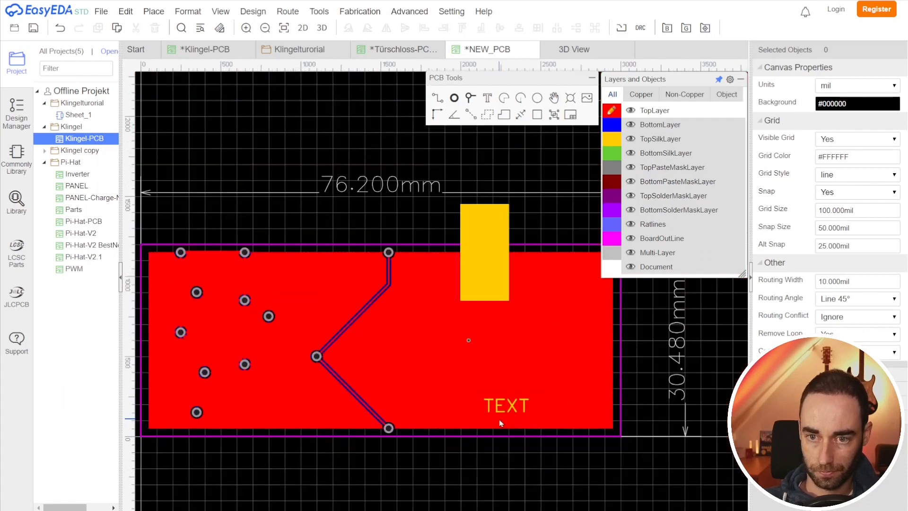
pyautogui.click(485, 227)
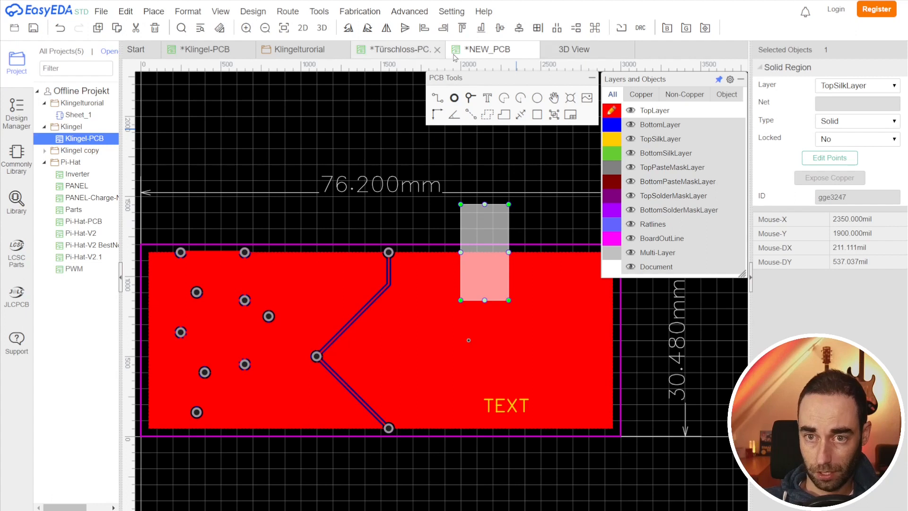
pyautogui.click(569, 50)
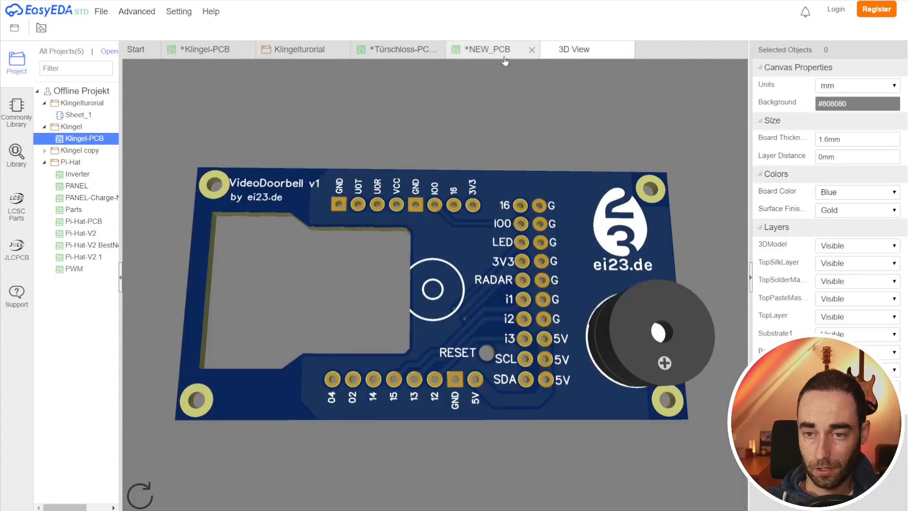
pyautogui.click(492, 50)
pyautogui.click(484, 243)
pyautogui.moveTo(483, 243); pyautogui.dragTo(505, 223)
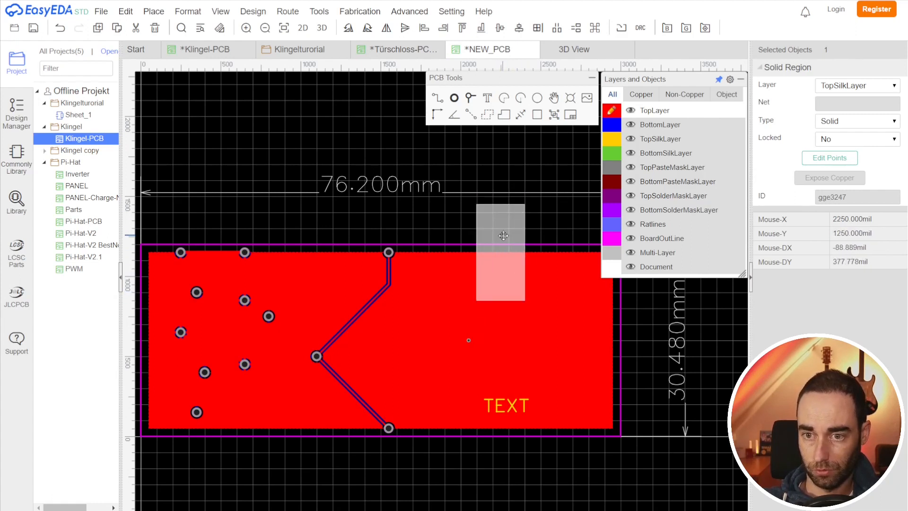
# Step: Change the solid region's layer to Multi-Layer so it becomes a board cutout
pyautogui.click(845, 87)
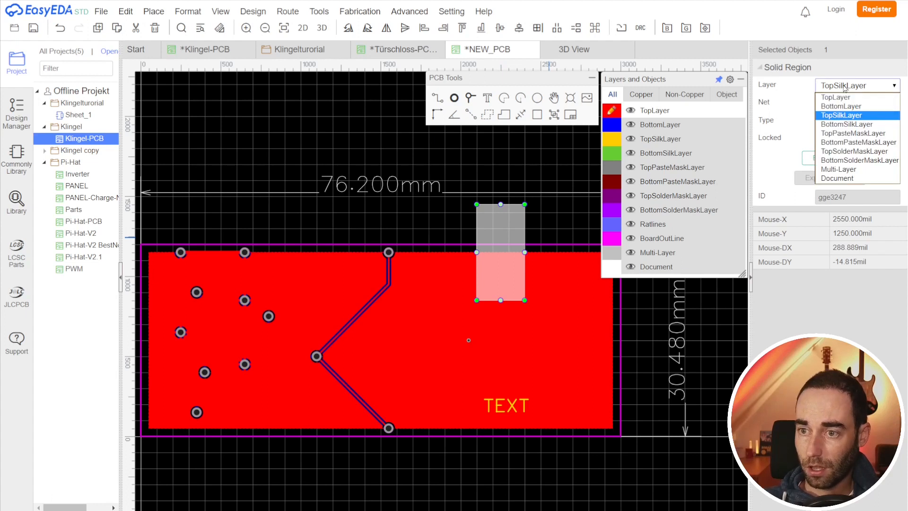
pyautogui.click(848, 170)
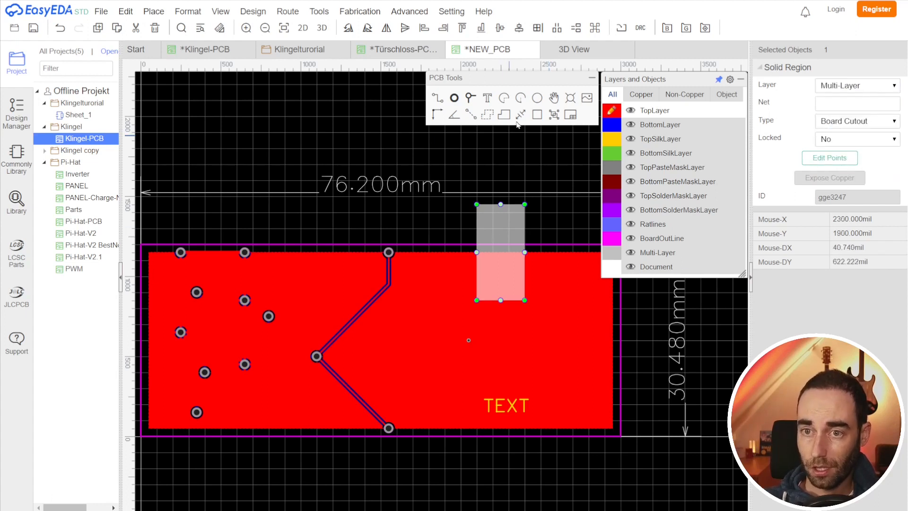
# Step: Open a 3D preview of the new PCB to check the cutout
pyautogui.click(607, 50)
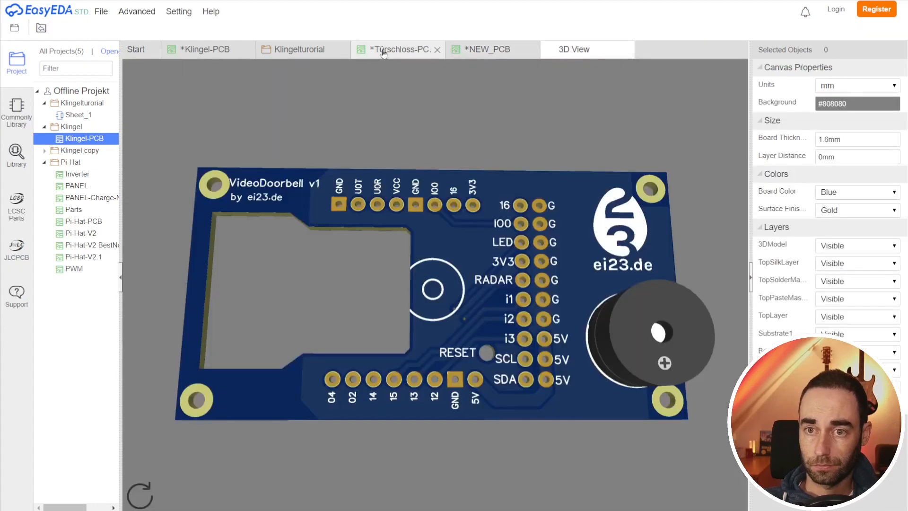
pyautogui.click(491, 51)
pyautogui.click(321, 29)
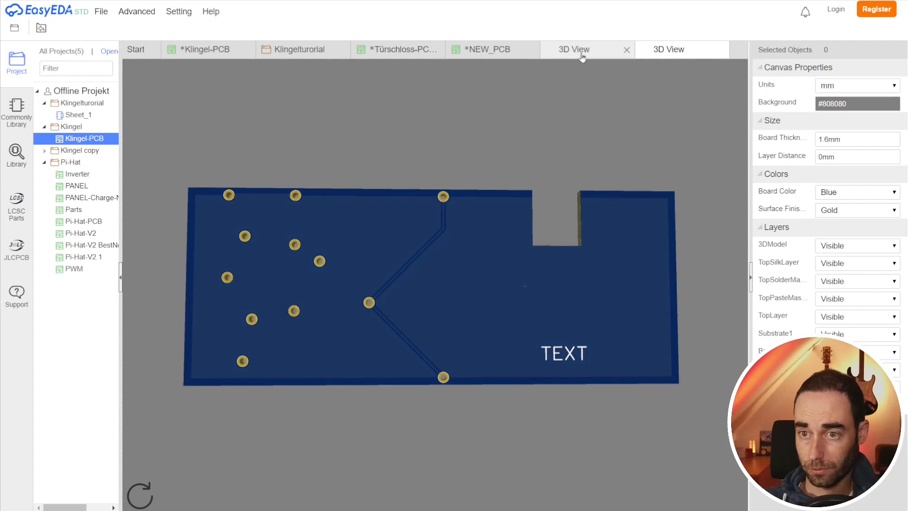
# Step: Move the cutout down so it sits fully inside the board outline, then preview it again in 3D
pyautogui.click(476, 50)
pyautogui.moveTo(496, 240); pyautogui.dragTo(534, 328)
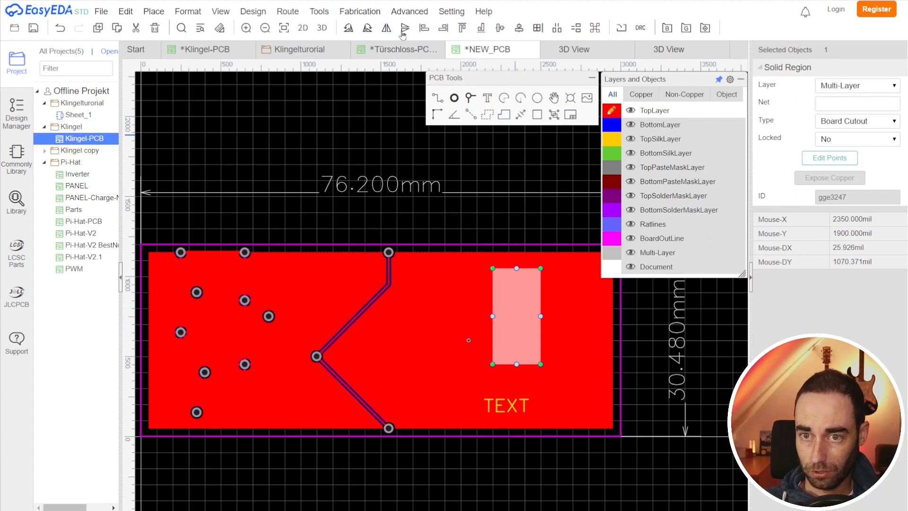
pyautogui.press('Escape')
pyautogui.click(320, 28)
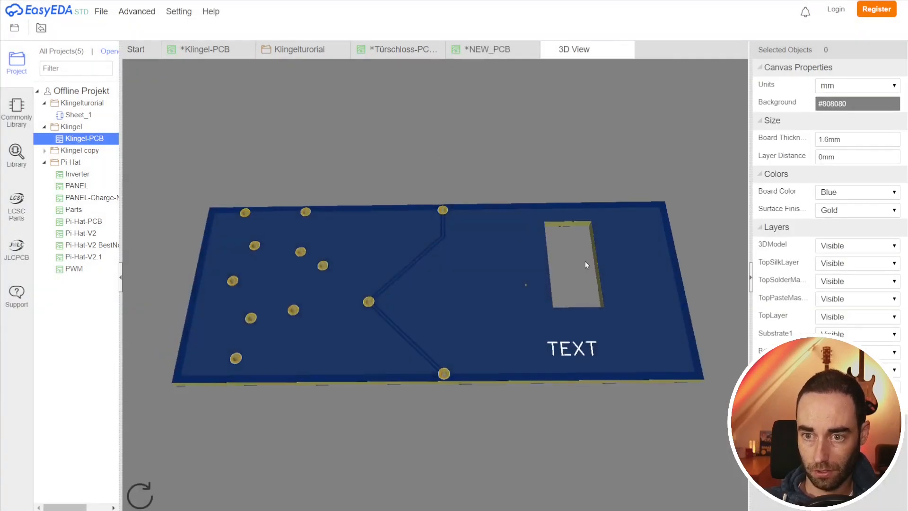
pyautogui.click(627, 49)
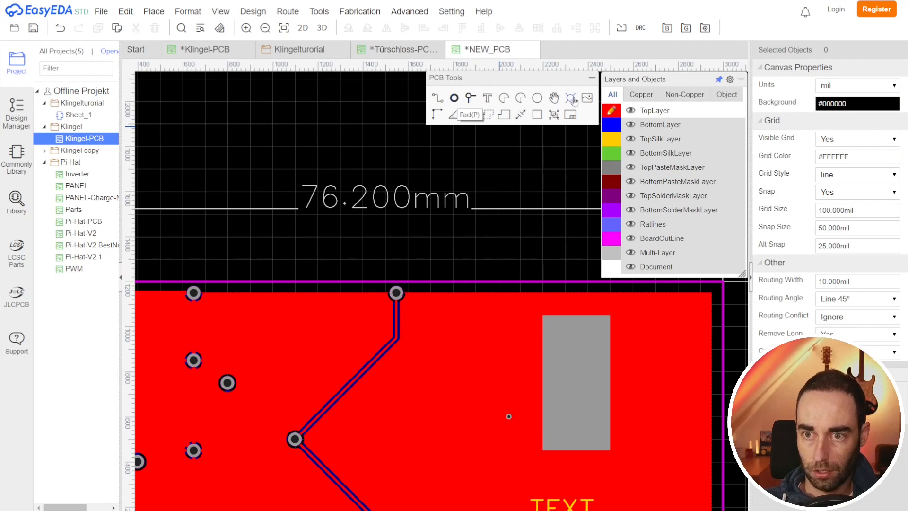
# Step: Place a hole with the Hole tool and move it into the board's top-right corner
pyautogui.click(571, 99)
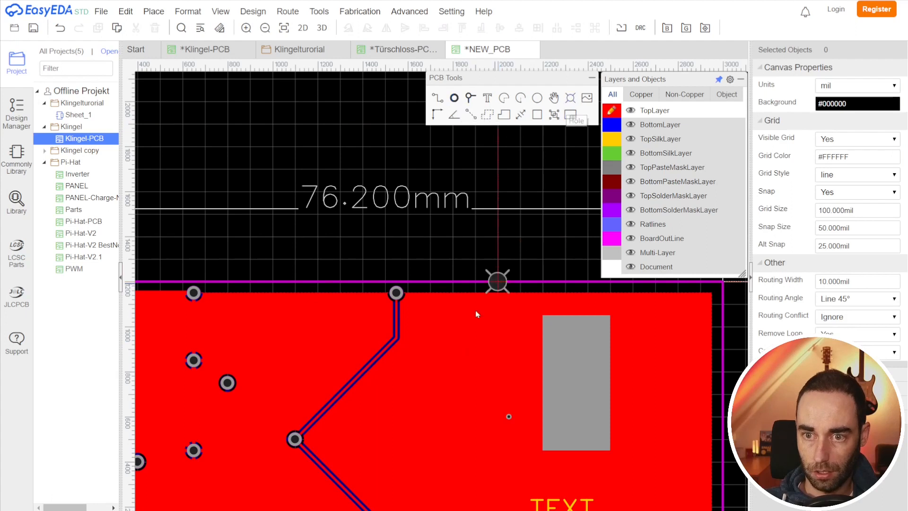
pyautogui.click(471, 382)
pyautogui.scroll(-3, 471, 382)
pyautogui.scroll(5, 466, 418)
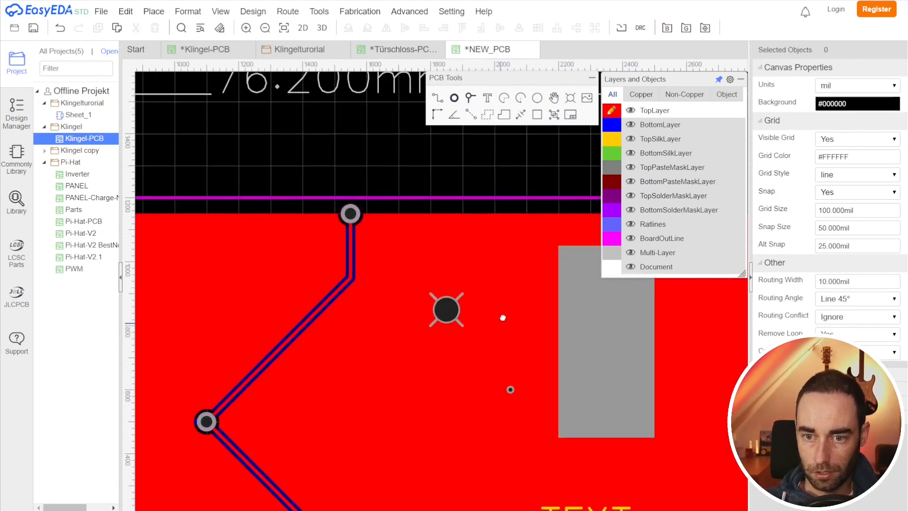
pyautogui.moveTo(503, 318); pyautogui.dragTo(508, 308, button='right')
pyautogui.scroll(-2, 462, 332)
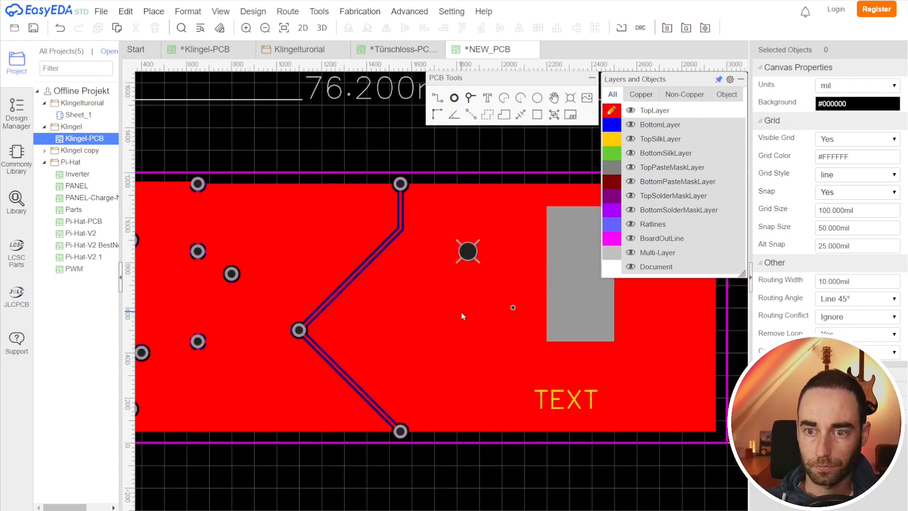
pyautogui.click(468, 257)
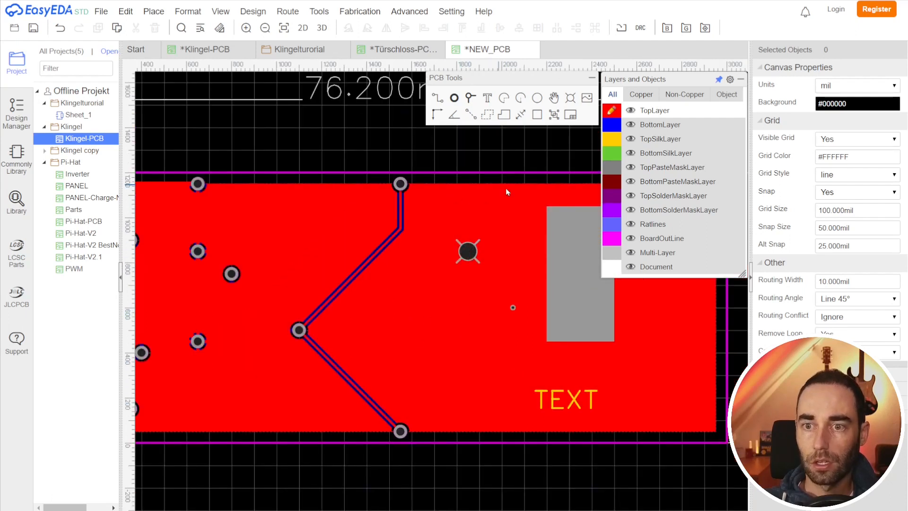
pyautogui.scroll(-2, 474, 304)
pyautogui.moveTo(461, 347); pyautogui.dragTo(365, 365, button='right')
pyautogui.moveTo(374, 288); pyautogui.dragTo(541, 247)
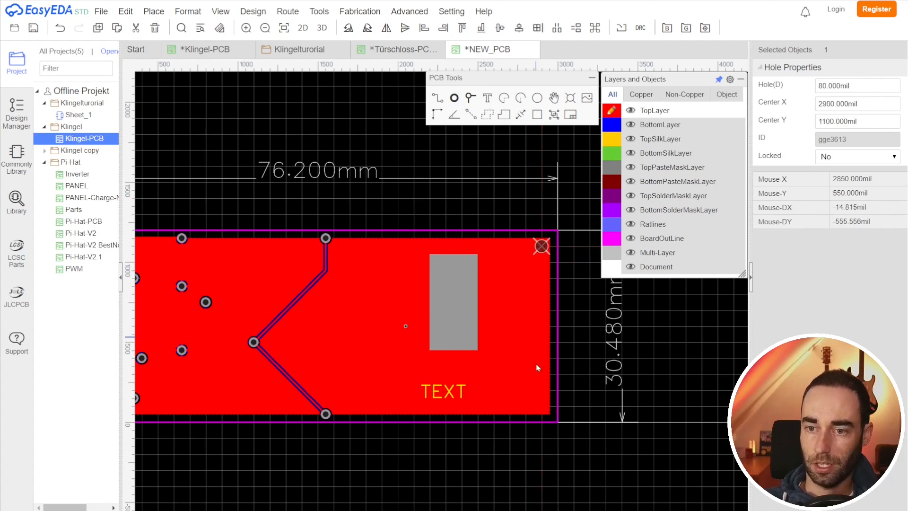
pyautogui.click(565, 481)
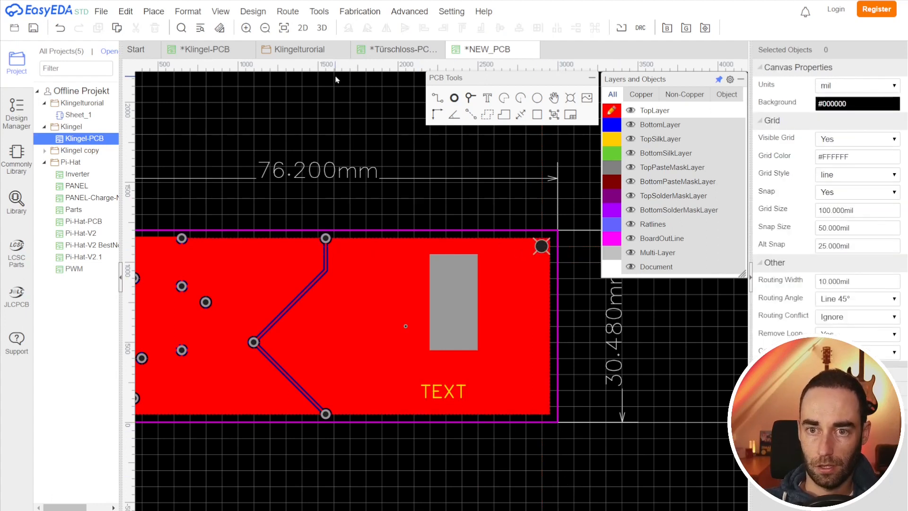
# Step: Inspect the corner mounting hole and its solder mask circle on the Klingel-PCB design
pyautogui.click(383, 49)
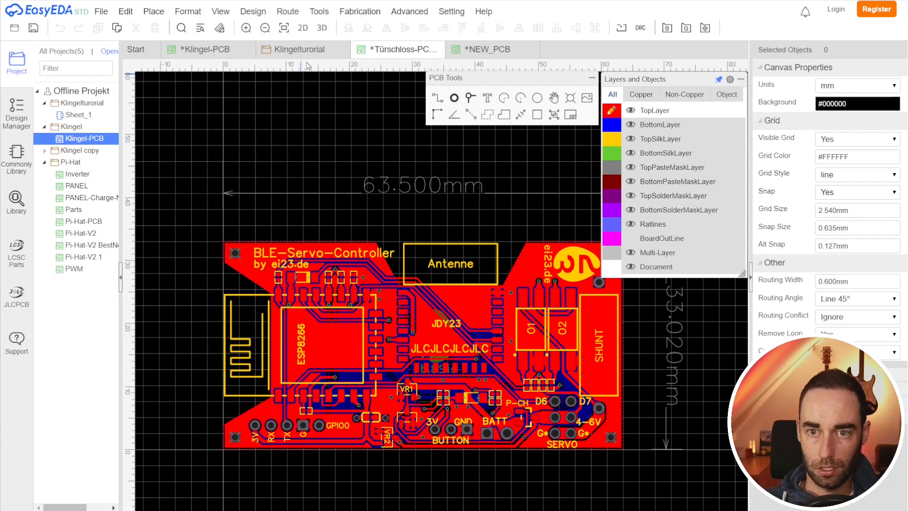
pyautogui.click(206, 50)
pyautogui.scroll(4, 366, 282)
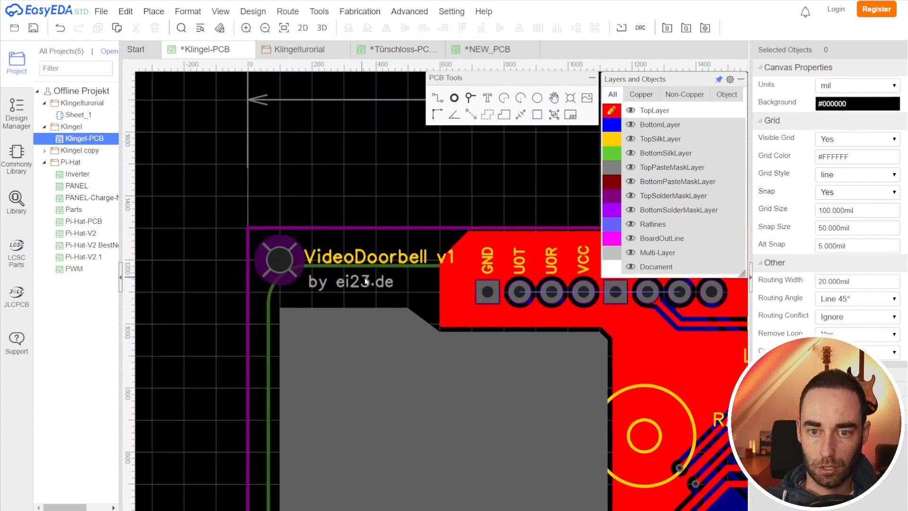
pyautogui.click(302, 263)
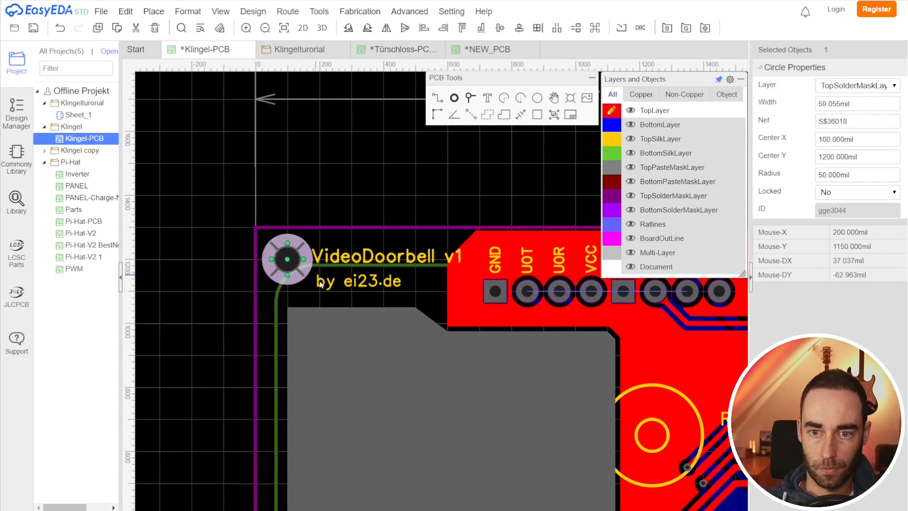
pyautogui.scroll(-2, 426, 318)
pyautogui.moveTo(411, 320); pyautogui.dragTo(250, 274, button='right')
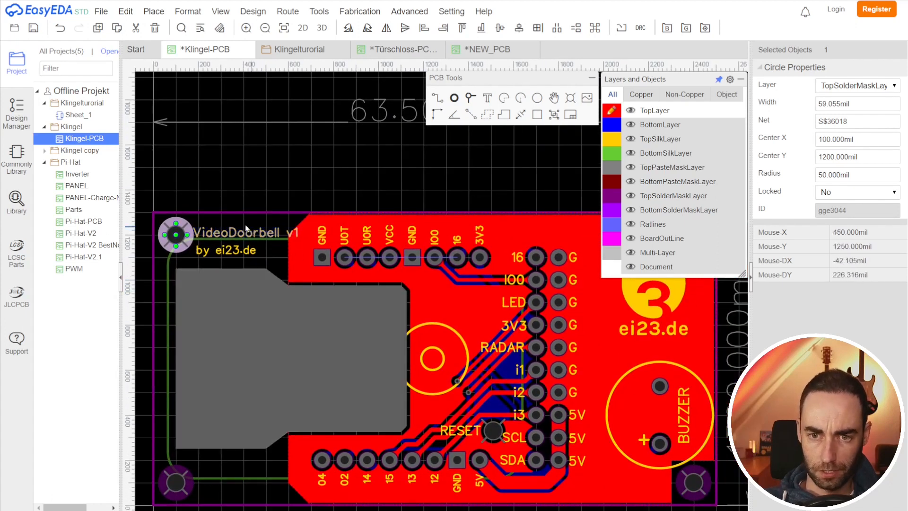
pyautogui.moveTo(217, 179); pyautogui.dragTo(271, 198, button='right')
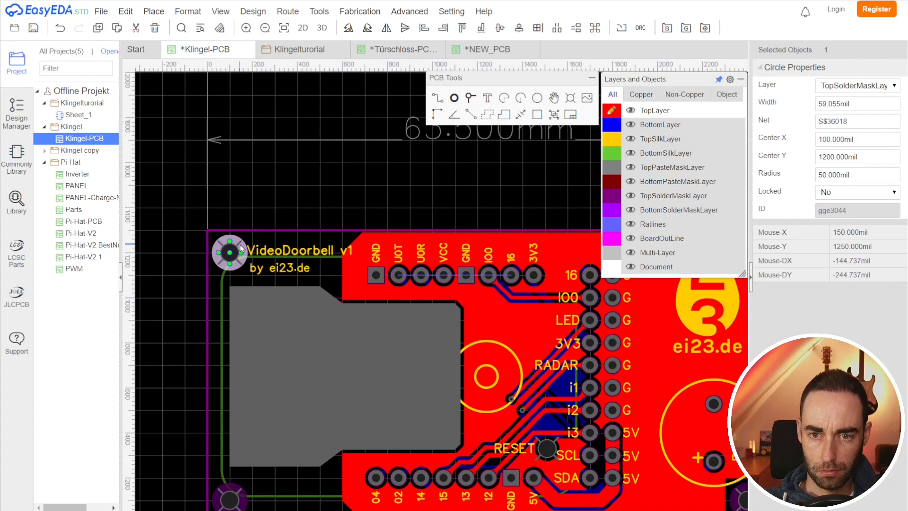
pyautogui.scroll(2, 241, 249)
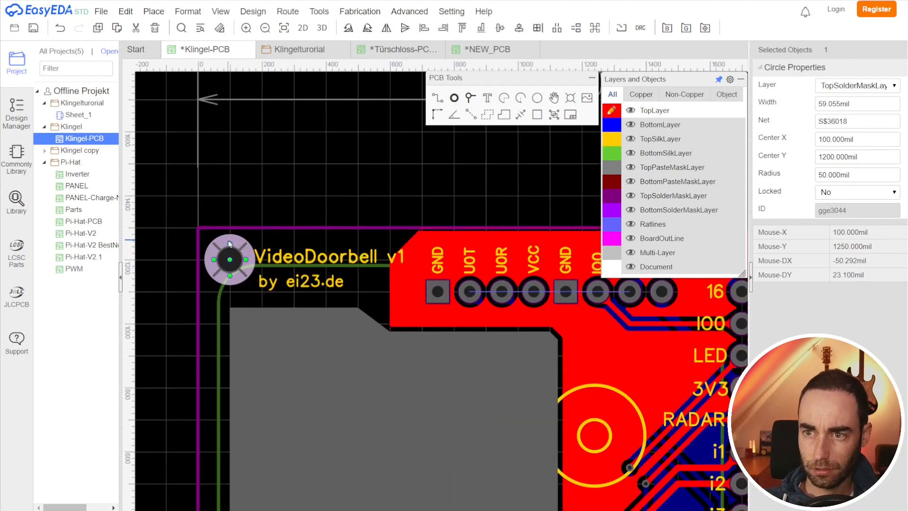
pyautogui.scroll(-6, 233, 246)
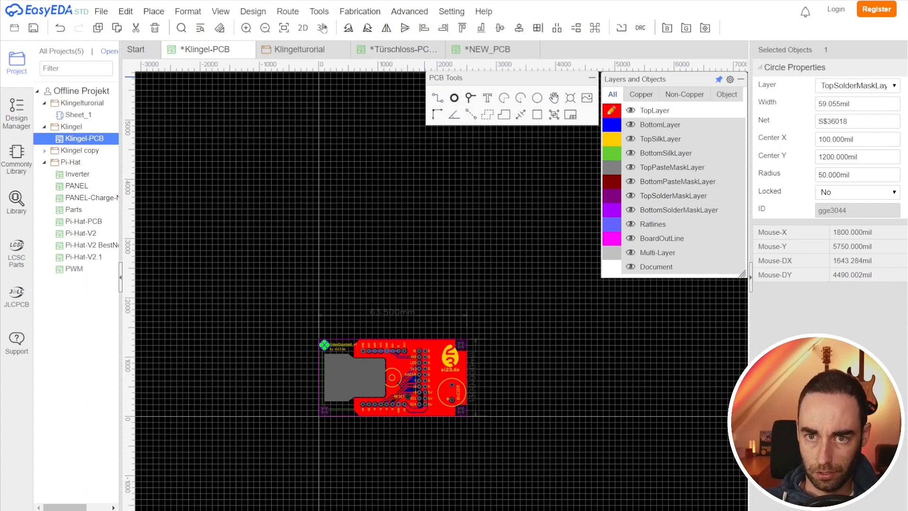
# Step: Preview the Klingel-PCB in 3D and orbit it to inspect its mounting holes
pyautogui.click(321, 27)
pyautogui.moveTo(370, 194); pyautogui.dragTo(389, 317)
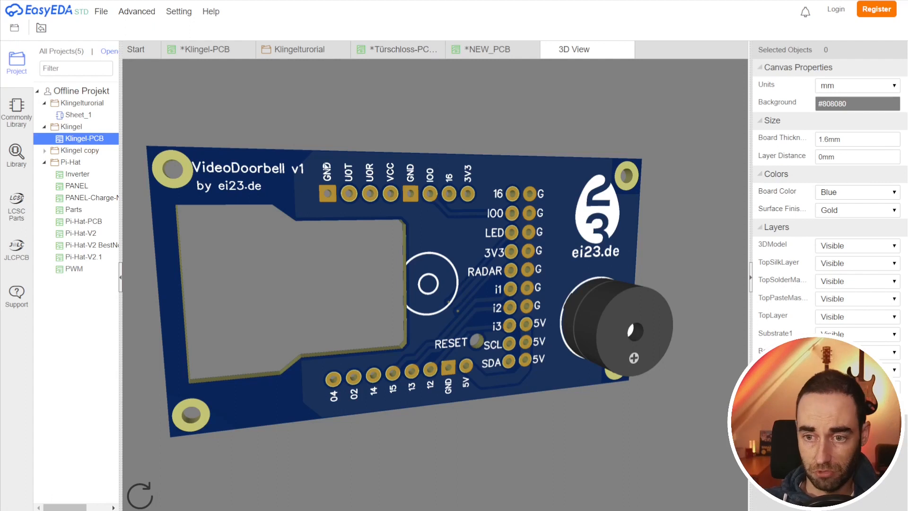
pyautogui.moveTo(530, 187); pyautogui.dragTo(390, 272)
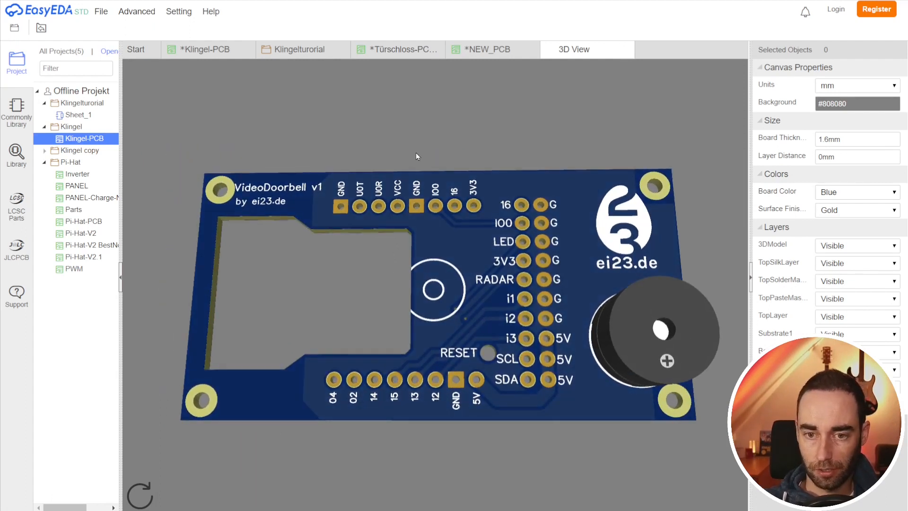
pyautogui.moveTo(415, 151); pyautogui.dragTo(486, 229)
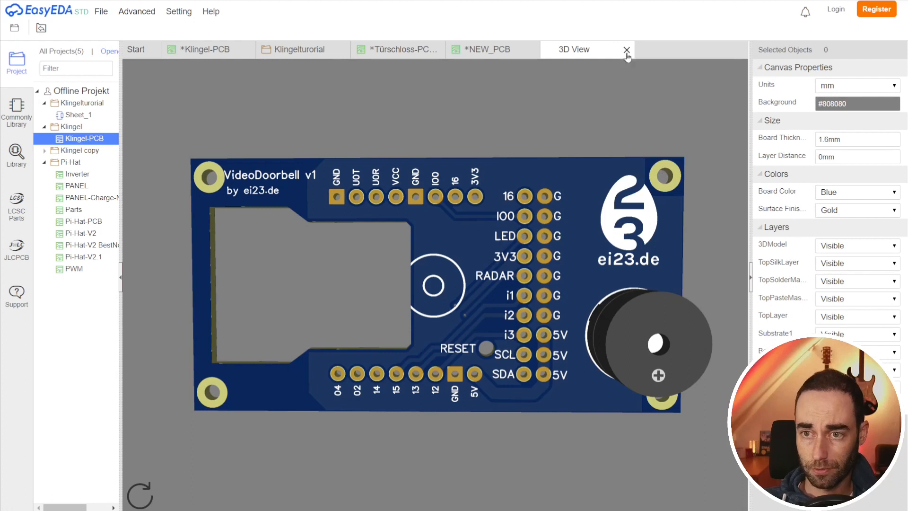
pyautogui.click(627, 50)
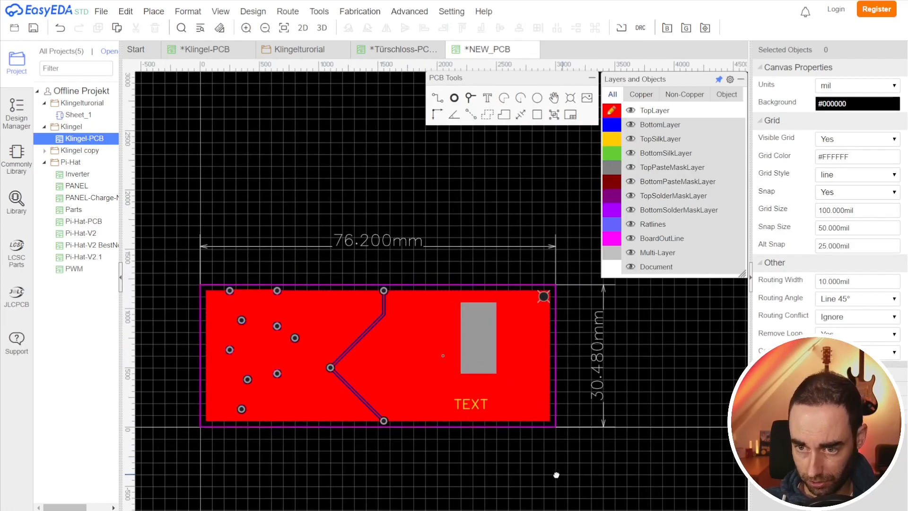
pyautogui.moveTo(557, 474); pyautogui.dragTo(518, 481, button='right')
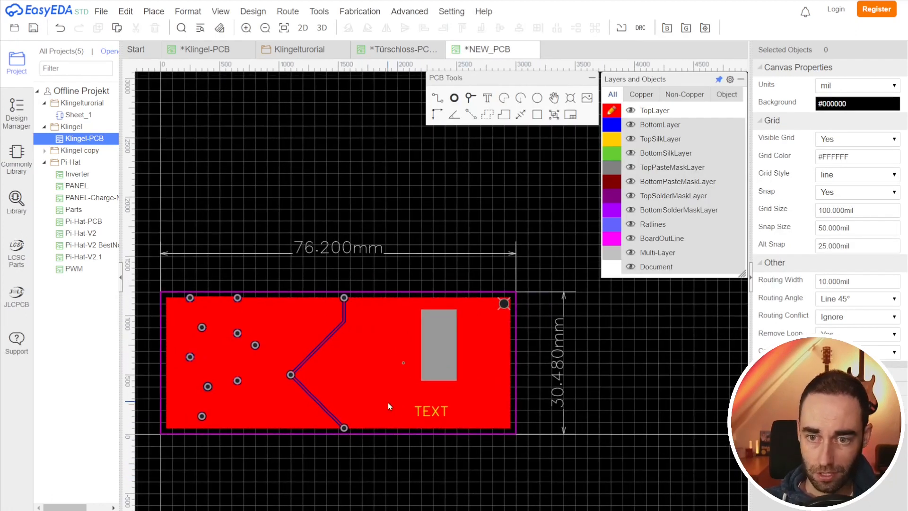
pyautogui.moveTo(415, 466); pyautogui.dragTo(457, 443, button='right')
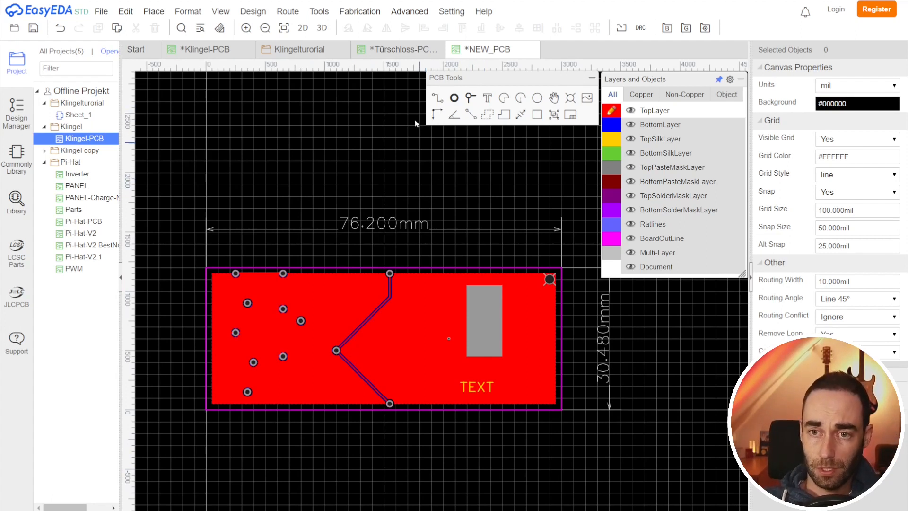
pyautogui.click(410, 11)
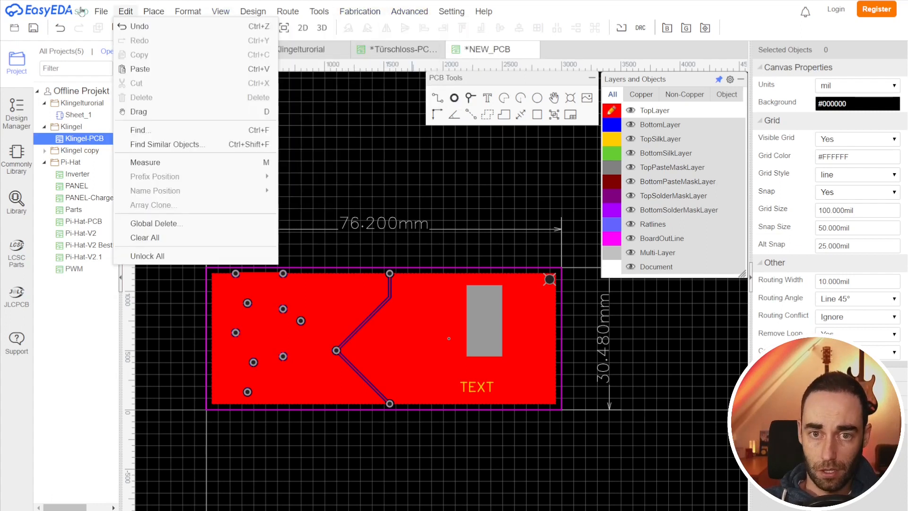
# Step: Try to generate Gerber fabrication files for the unsaved new PCB, dismissing the save warning
pyautogui.moveTo(118, 12)
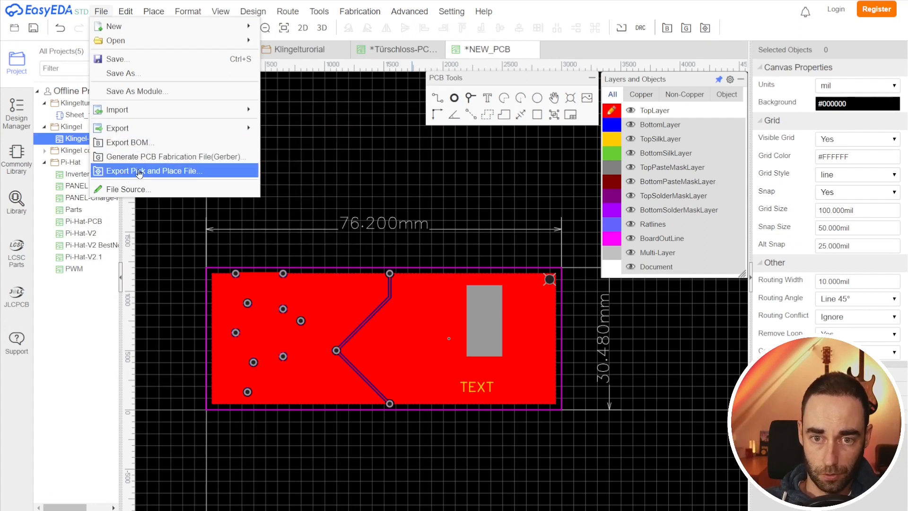
pyautogui.click(143, 158)
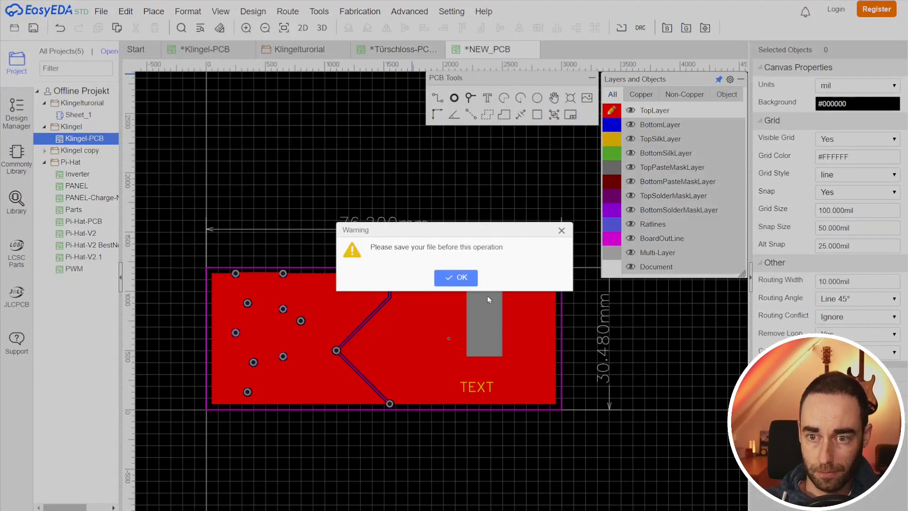
pyautogui.click(452, 277)
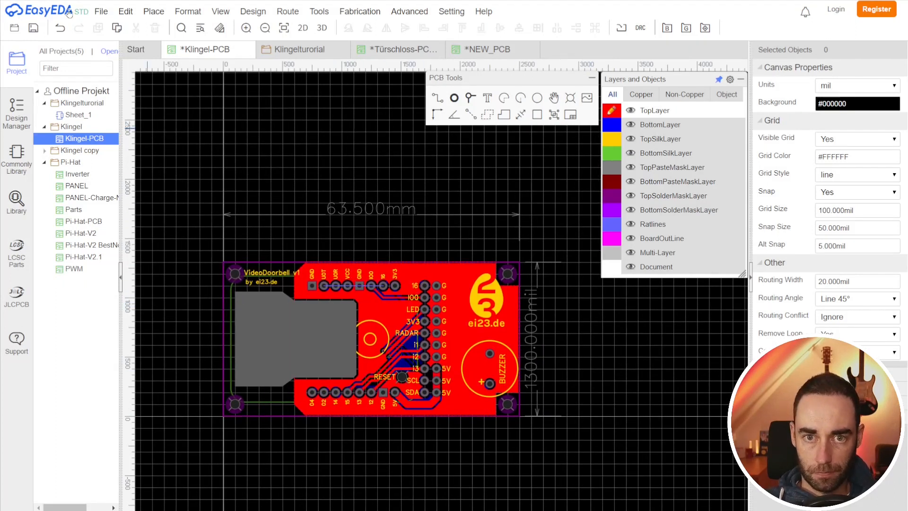
# Step: Start Gerber generation for the Klingel-PCB, run the Design Rule Check first and inspect the incomplete connection error
pyautogui.click(96, 12)
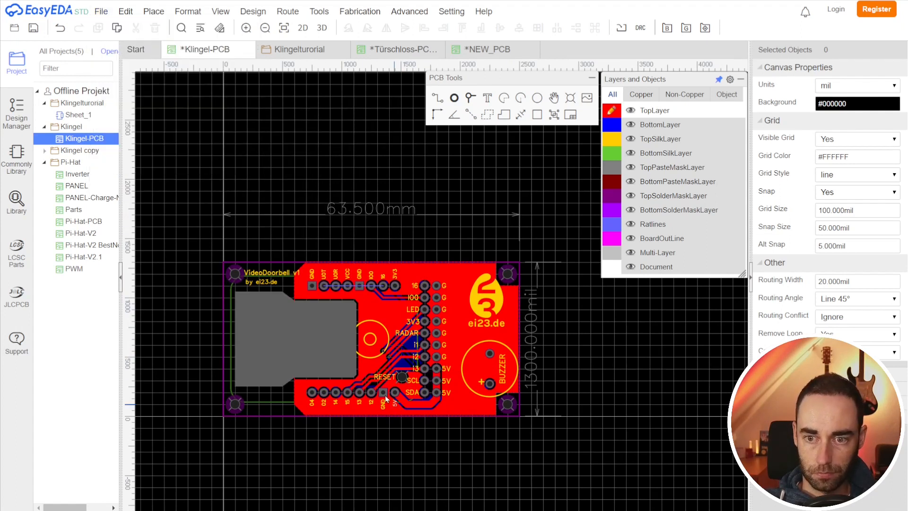
pyautogui.click(101, 11)
pyautogui.moveTo(160, 120)
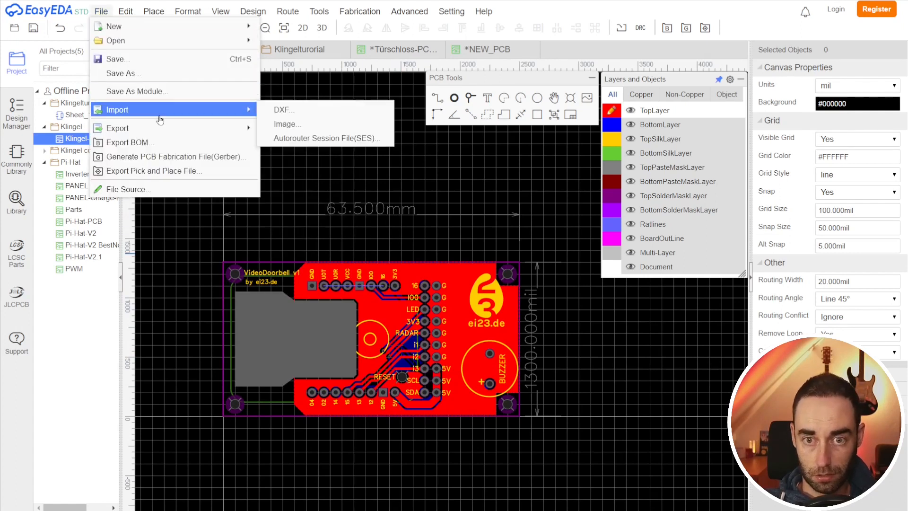
pyautogui.moveTo(154, 135)
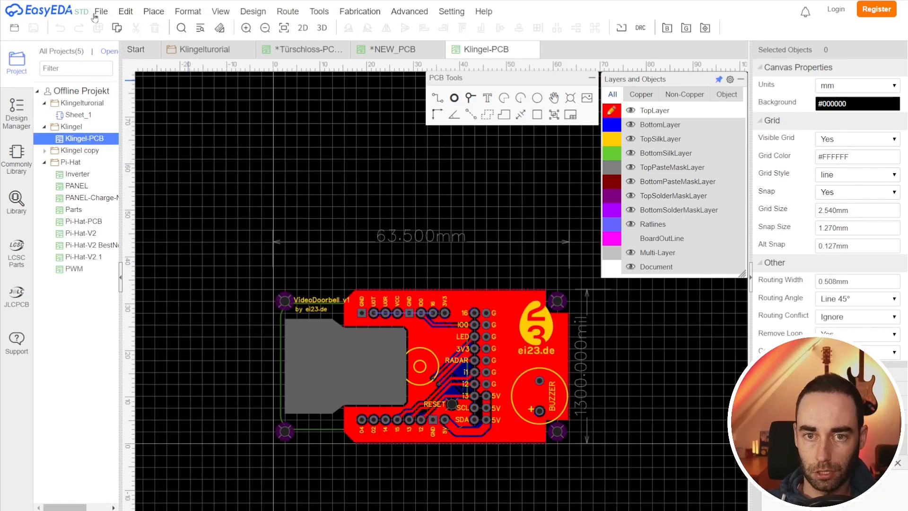
pyautogui.click(100, 13)
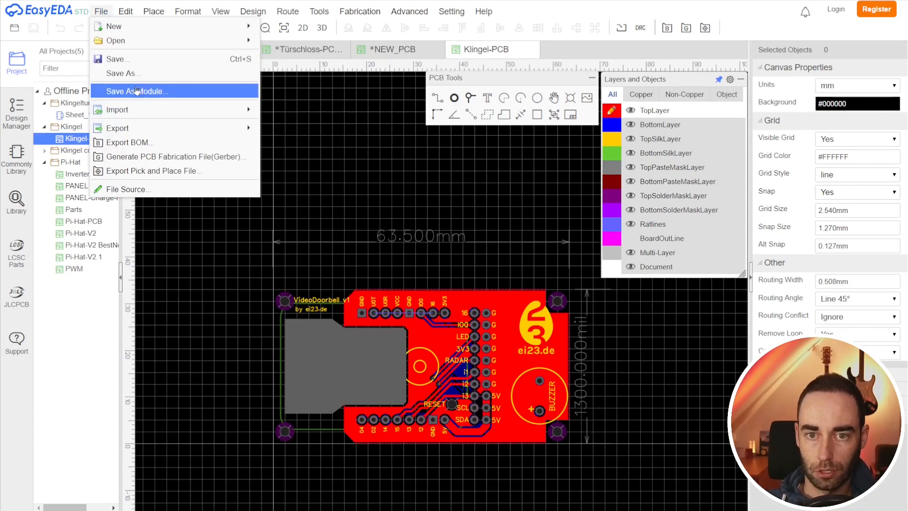
pyautogui.click(147, 156)
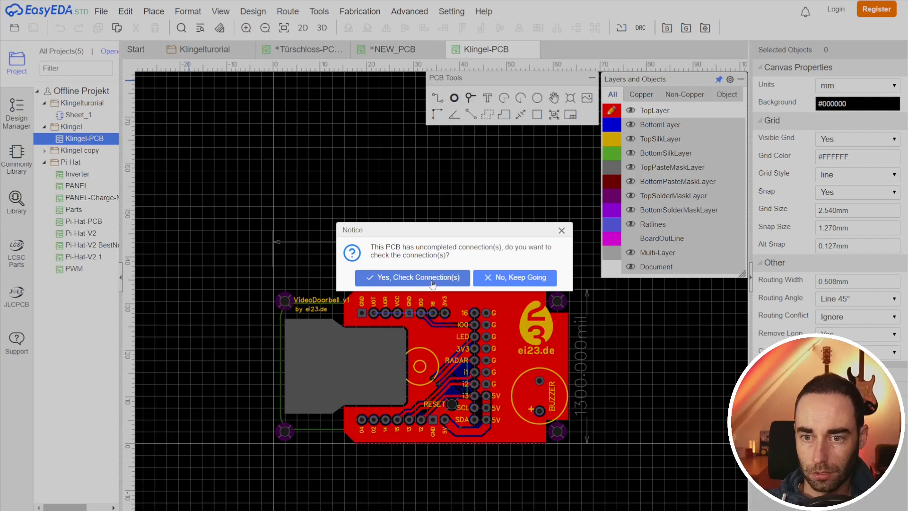
pyautogui.click(503, 281)
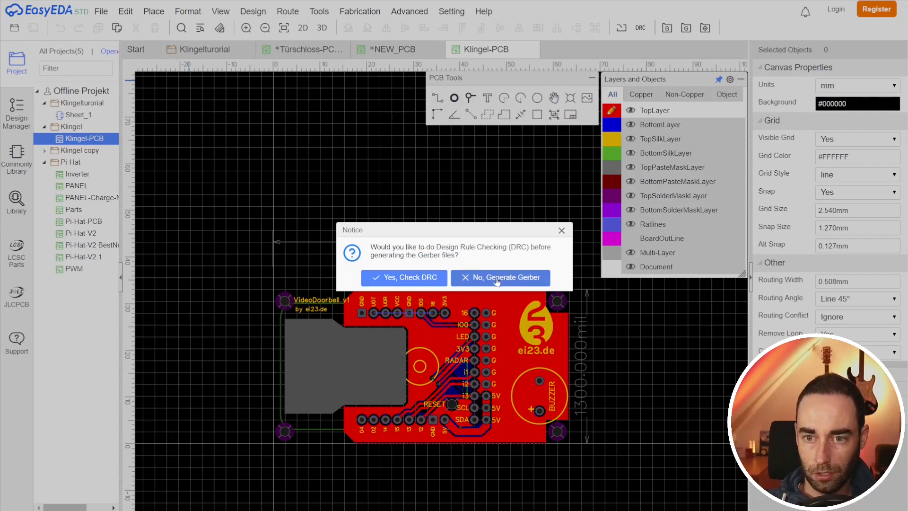
pyautogui.click(410, 279)
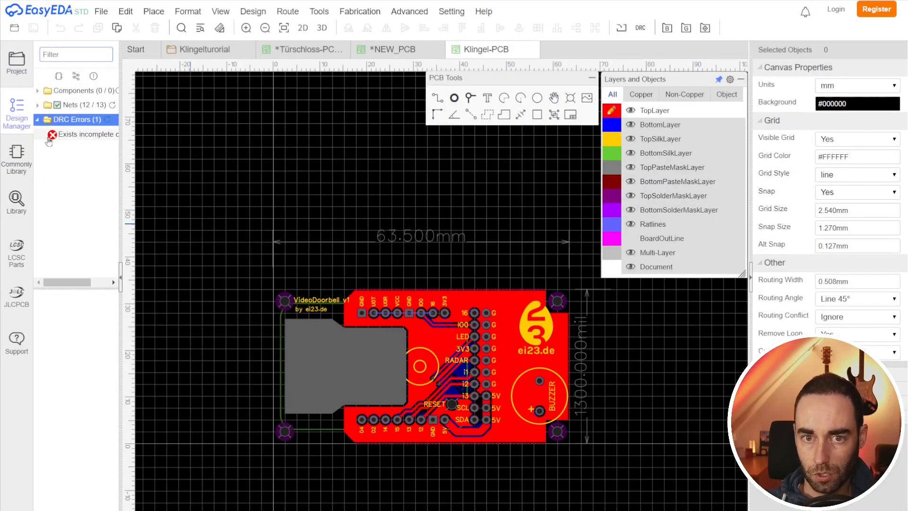
pyautogui.moveTo(121, 143); pyautogui.dragTo(186, 145)
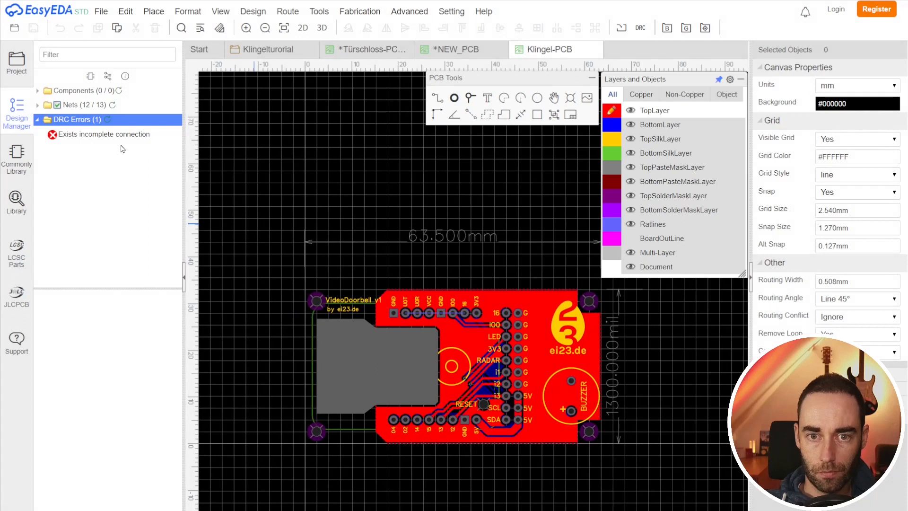
pyautogui.click(104, 136)
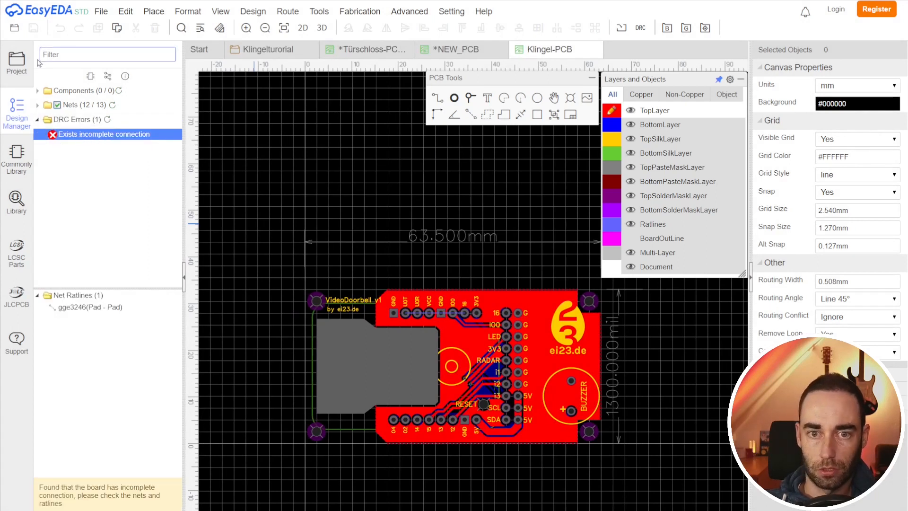
# Step: Generate the Gerber fabrication files for the Klingel-PCB, continuing past the uncompleted connections notice
pyautogui.click(101, 11)
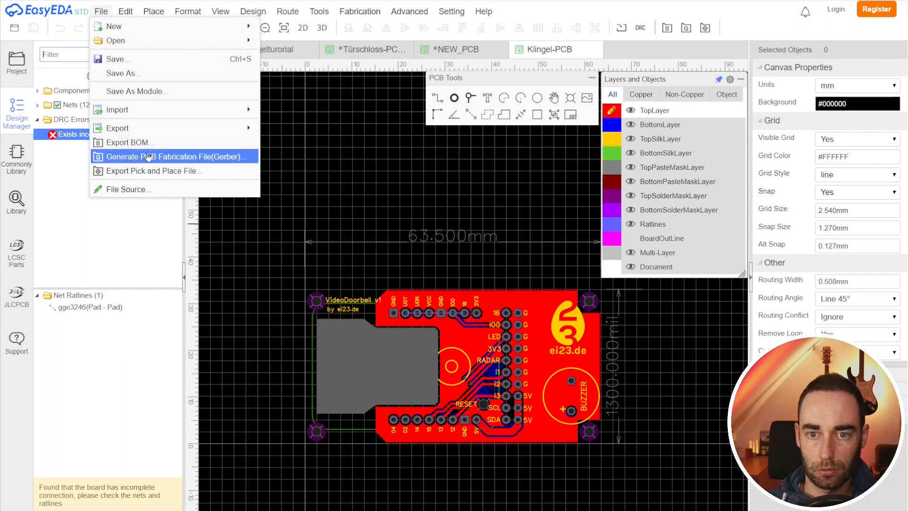
pyautogui.click(148, 156)
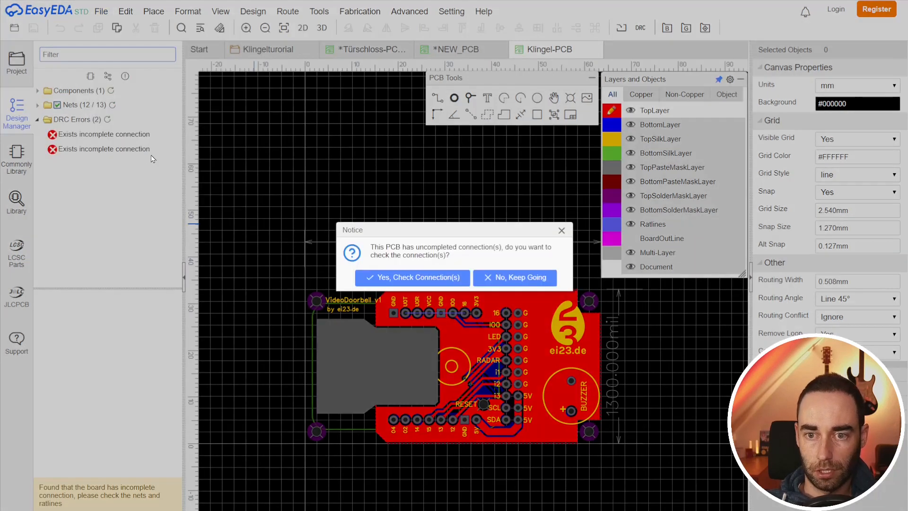
pyautogui.click(512, 282)
pyautogui.click(507, 283)
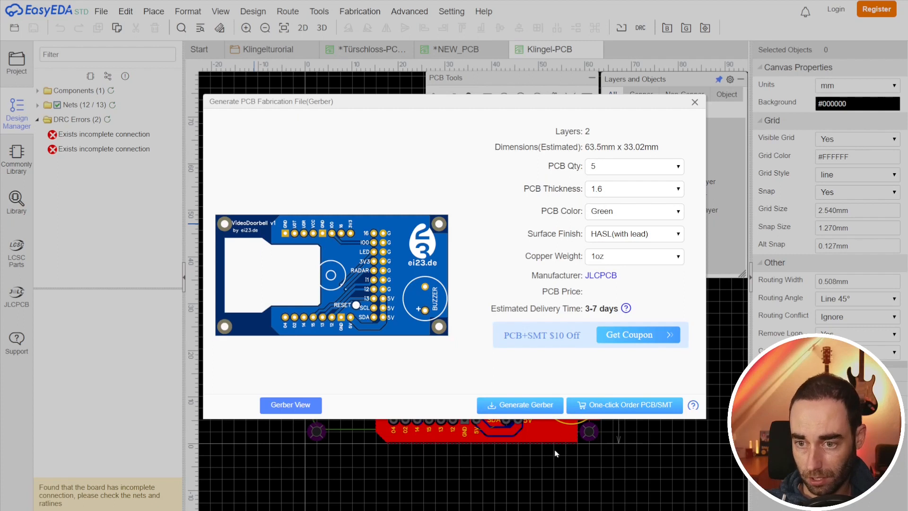
pyautogui.click(532, 405)
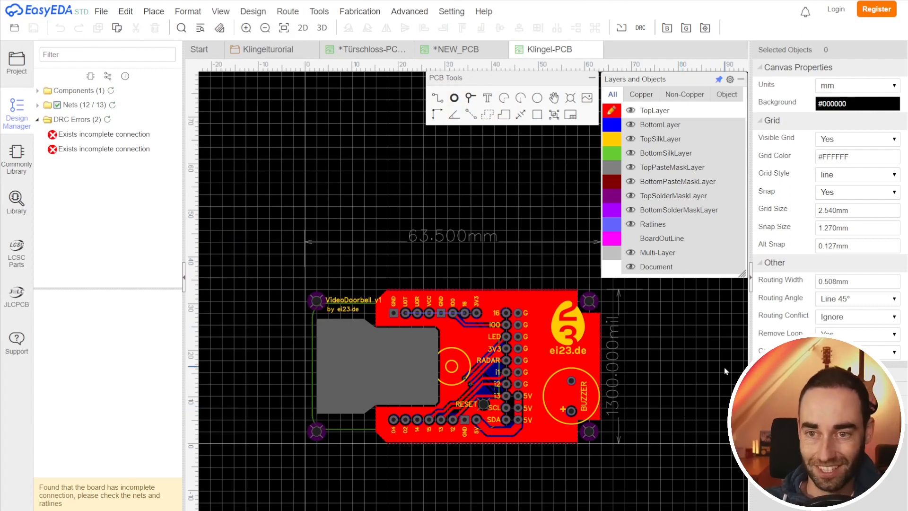
pyautogui.moveTo(404, 15)
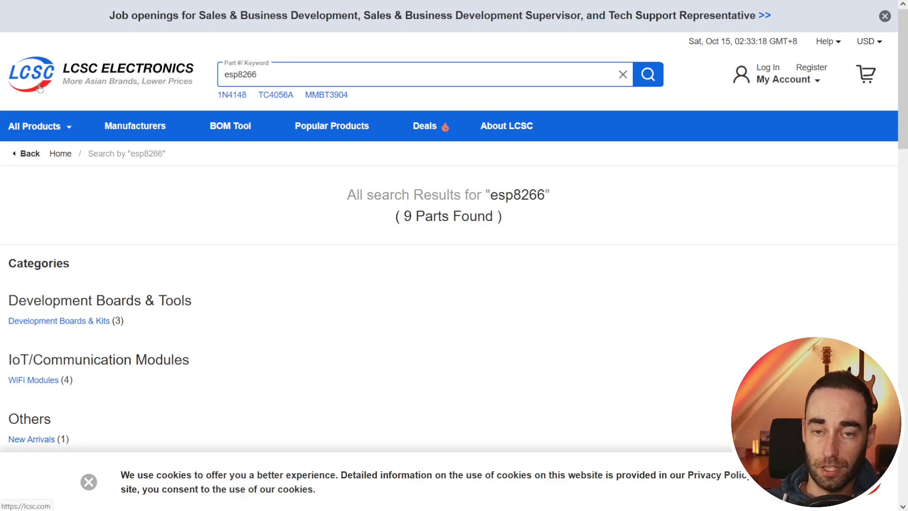
# Step: On the LCSC website, search for esp8266 and copy the LCSC part number of the Ai-Thinker ESP-12F(ESP8266MOD) module
pyautogui.click(49, 73)
pyautogui.click(231, 78)
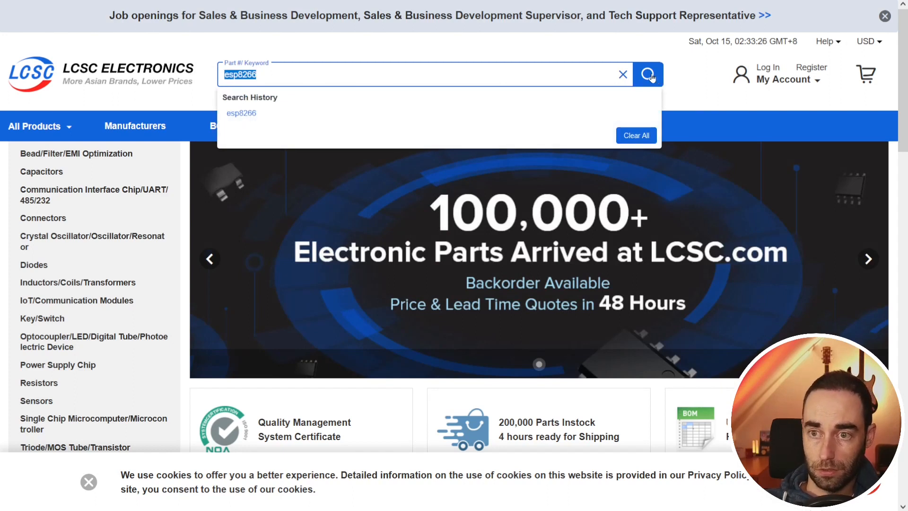
pyautogui.click(649, 75)
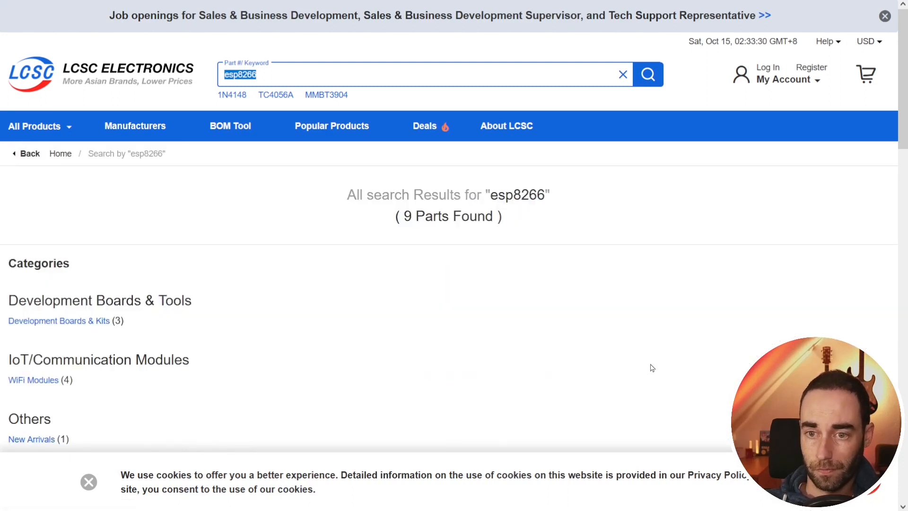
pyautogui.scroll(-15, 653, 368)
pyautogui.scroll(5, 48, 289)
pyautogui.moveTo(40, 345)
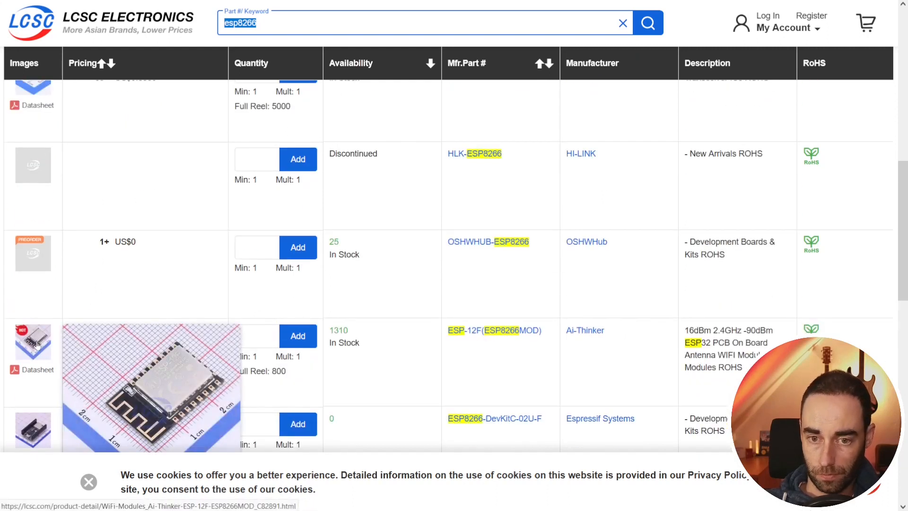
pyautogui.click(37, 344)
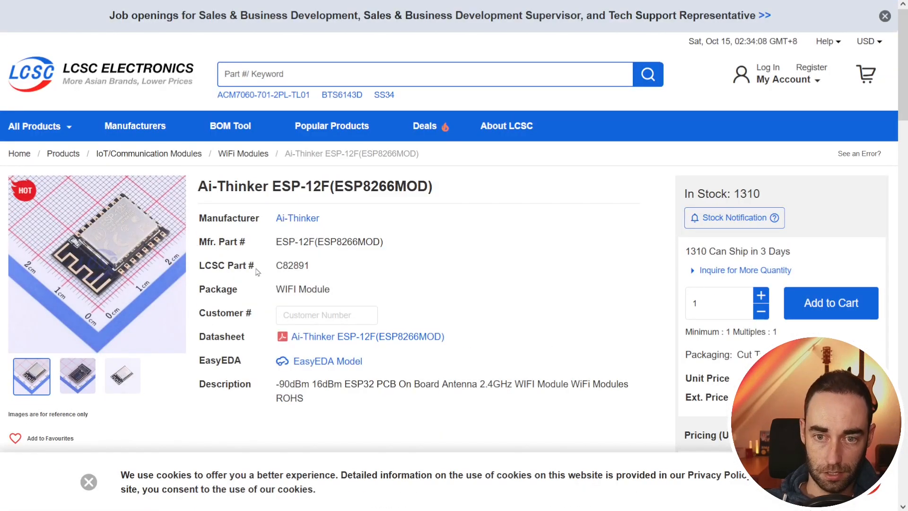
pyautogui.doubleClick(293, 264)
pyautogui.hotkey('ctrl', 'c')
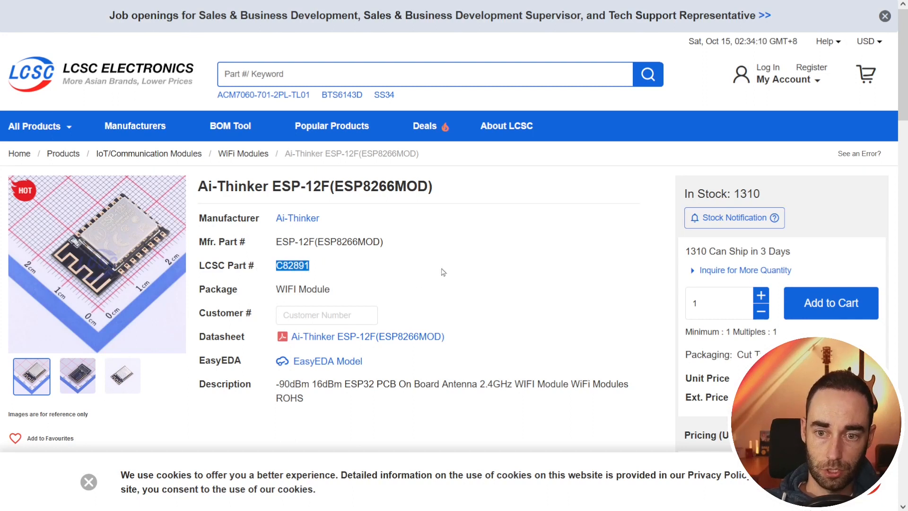
# Step: Back in EasyEDA, search the library for C82891 and place the ESP-12F module below the new board
pyautogui.hotkey('alt', 'Tab')
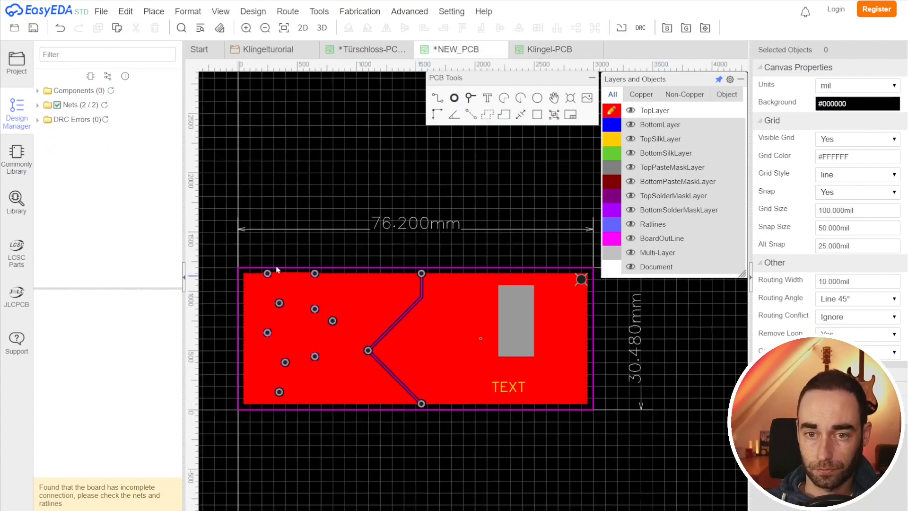
pyautogui.click(14, 203)
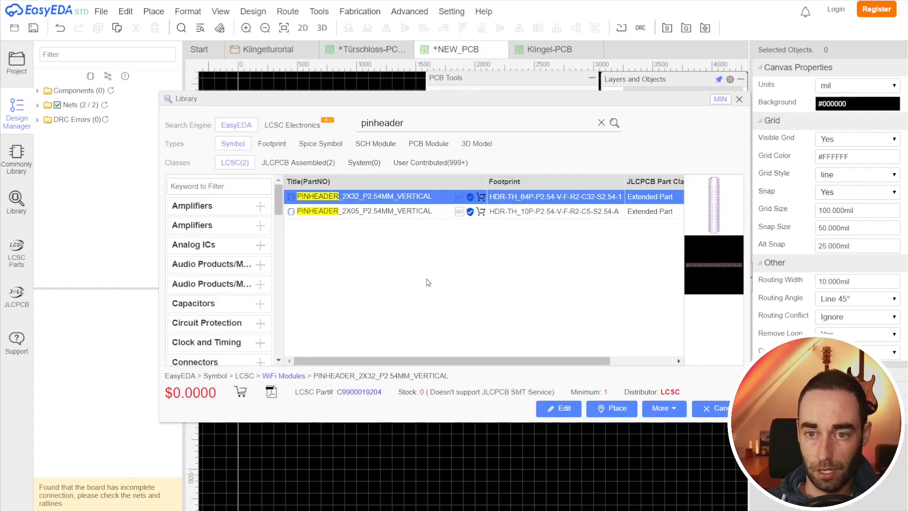
pyautogui.doubleClick(420, 124)
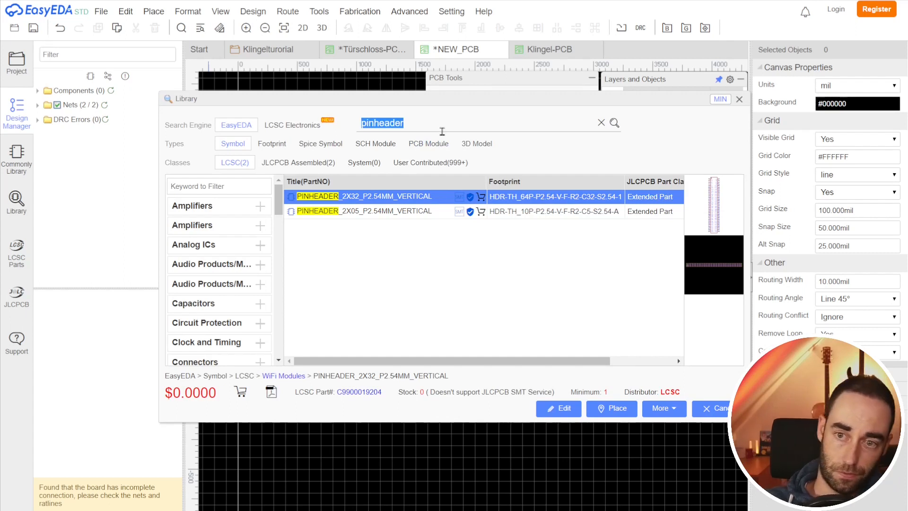
pyautogui.press('BackSpace')
pyautogui.hotkey('ctrl', 'v')
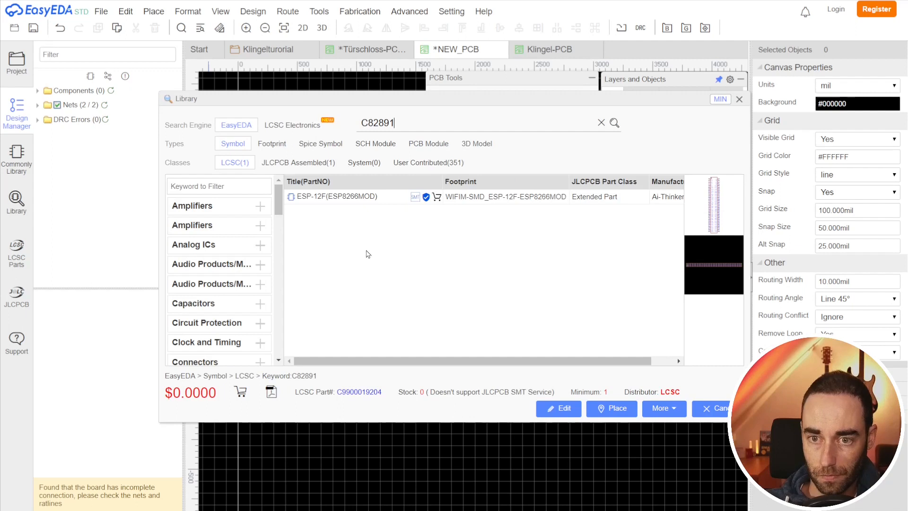
pyautogui.doubleClick(369, 196)
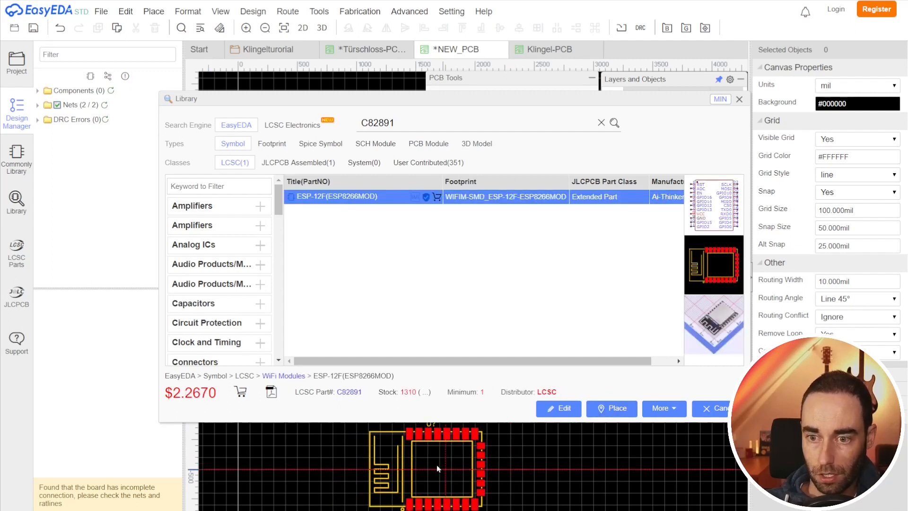
pyautogui.click(401, 455)
pyautogui.click(740, 99)
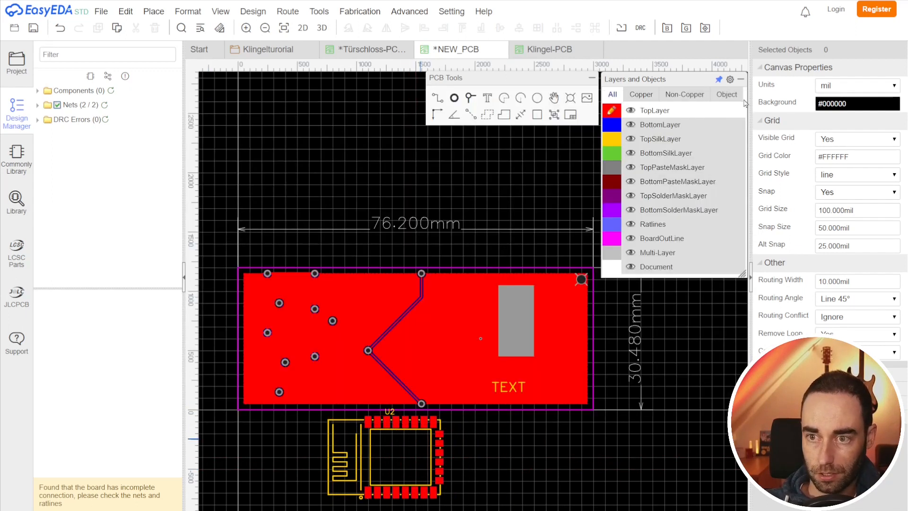
# Step: Move the ESP-12F module onto the board's right side, then preview and orbit the board in 3D
pyautogui.moveTo(395, 460); pyautogui.dragTo(517, 332)
pyautogui.click(321, 28)
pyautogui.moveTo(488, 203); pyautogui.dragTo(706, 355)
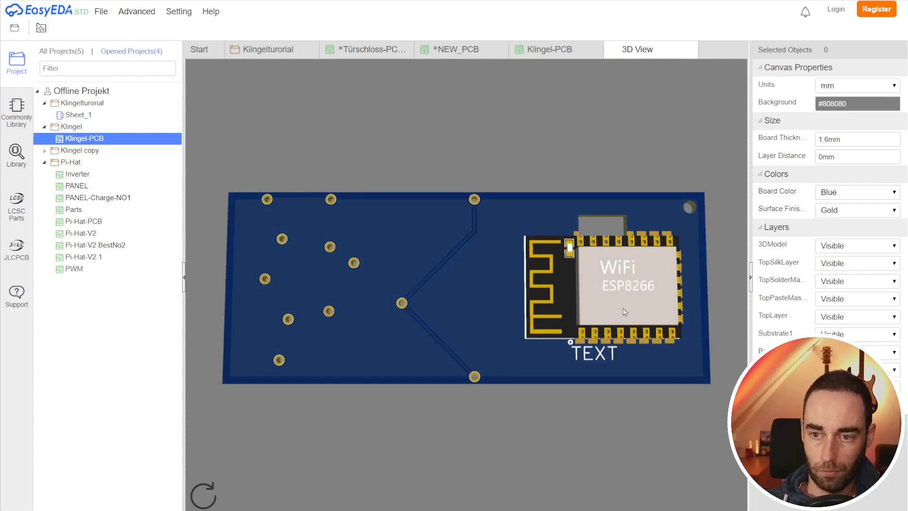
pyautogui.click(691, 50)
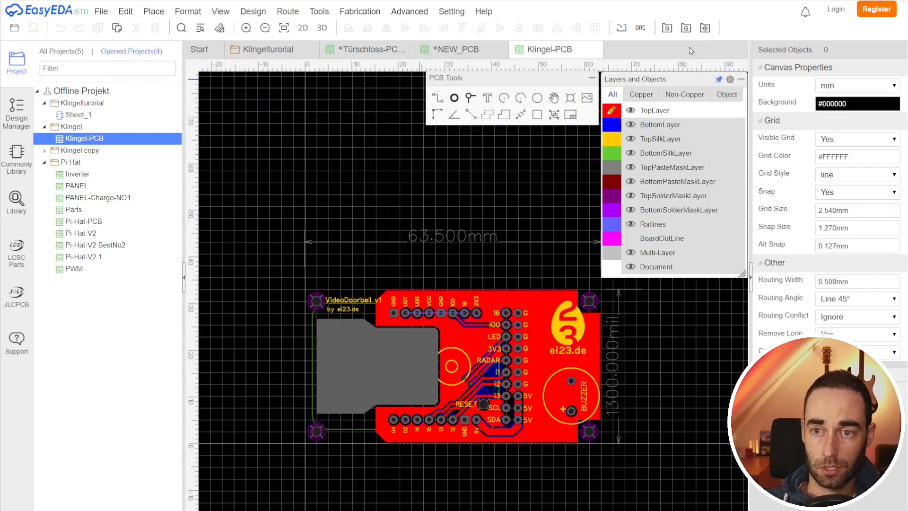
pyautogui.click(453, 12)
pyautogui.moveTo(414, 11)
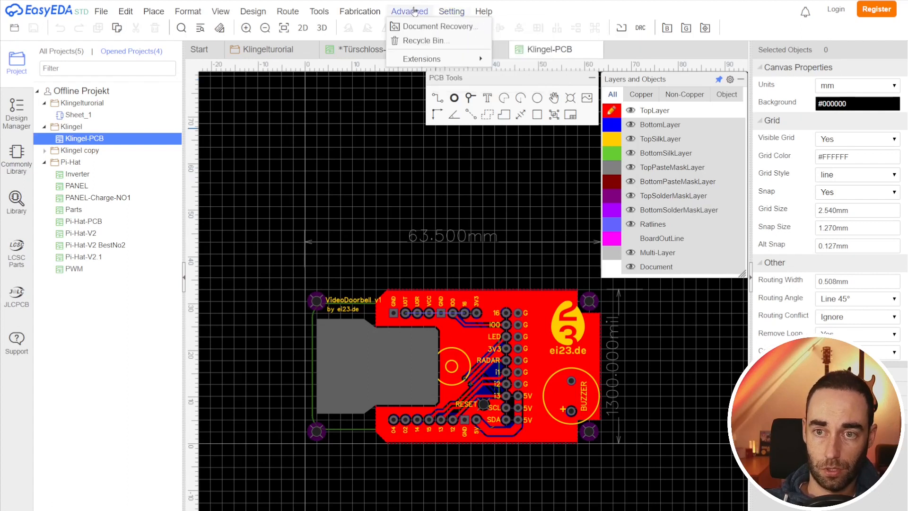
pyautogui.moveTo(365, 14)
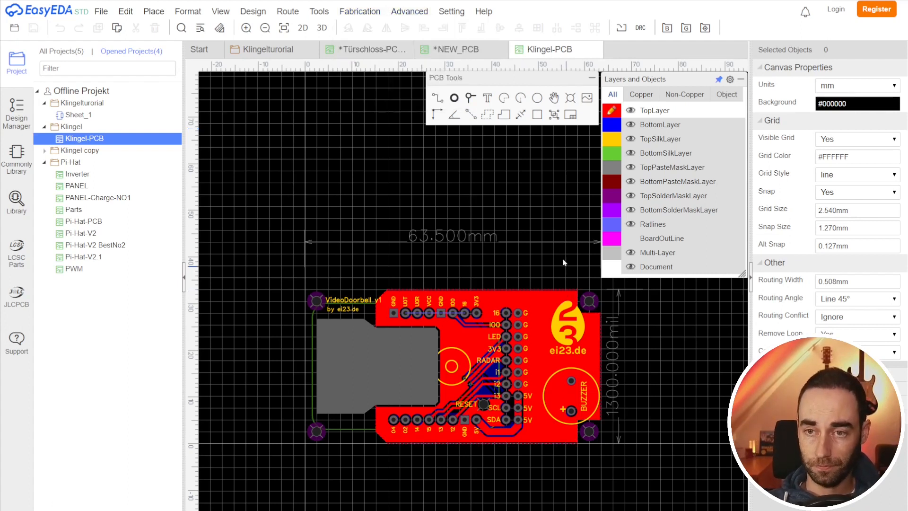
pyautogui.moveTo(455, 12)
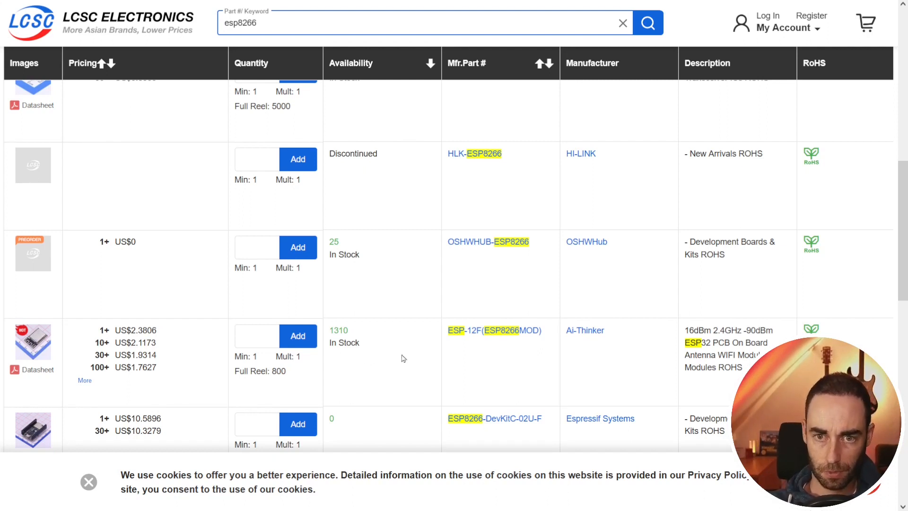
pyautogui.scroll(5, 402, 236)
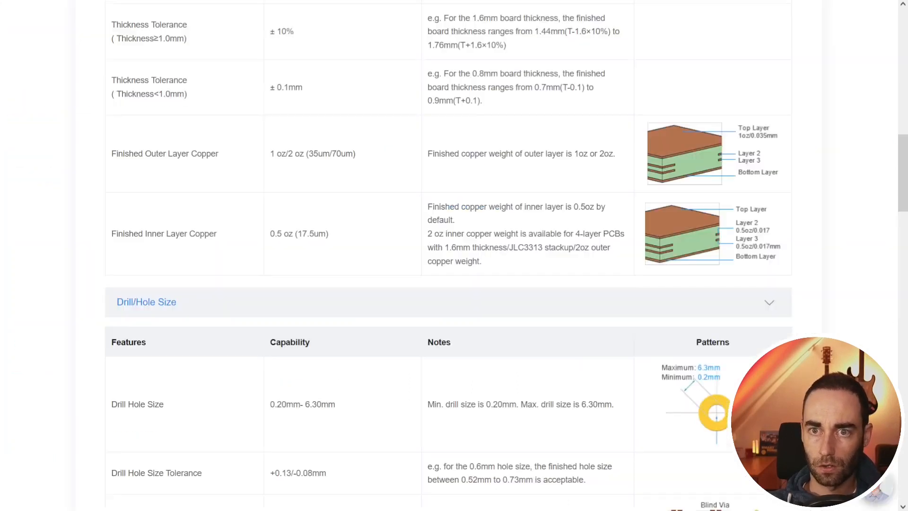
pyautogui.scroll(10, 492, 282)
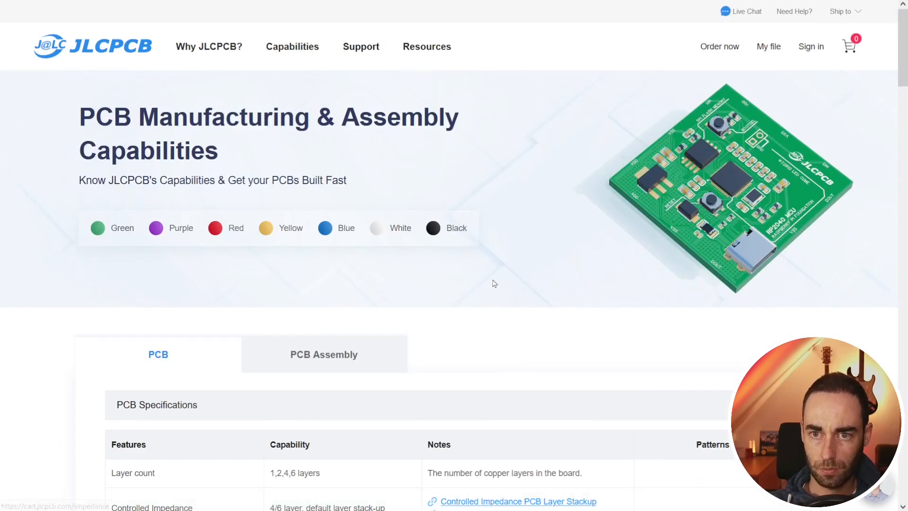
# Step: Browse the JLCPCB PCB capabilities page and the LCSC esp8266 search results
pyautogui.scroll(-20, 449, 127)
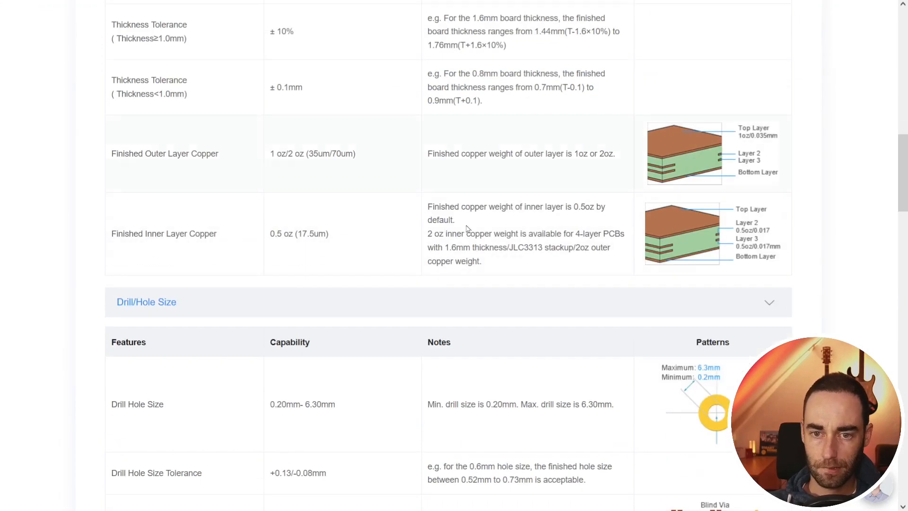
pyautogui.scroll(-15, 498, 274)
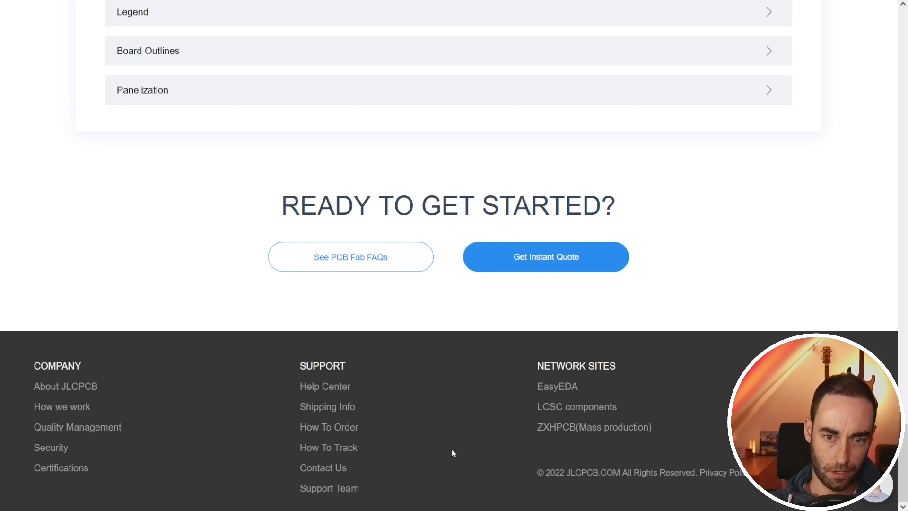
pyautogui.scroll(20, 452, 453)
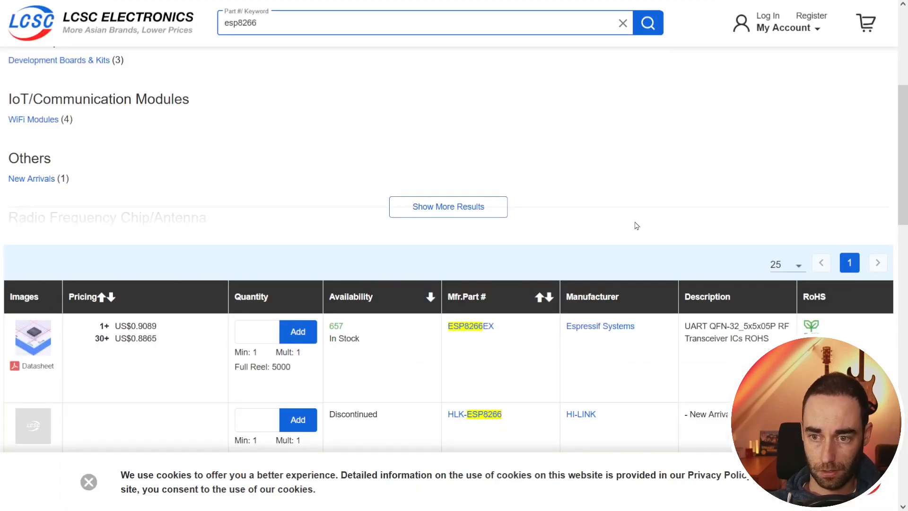
pyautogui.scroll(-5, 636, 225)
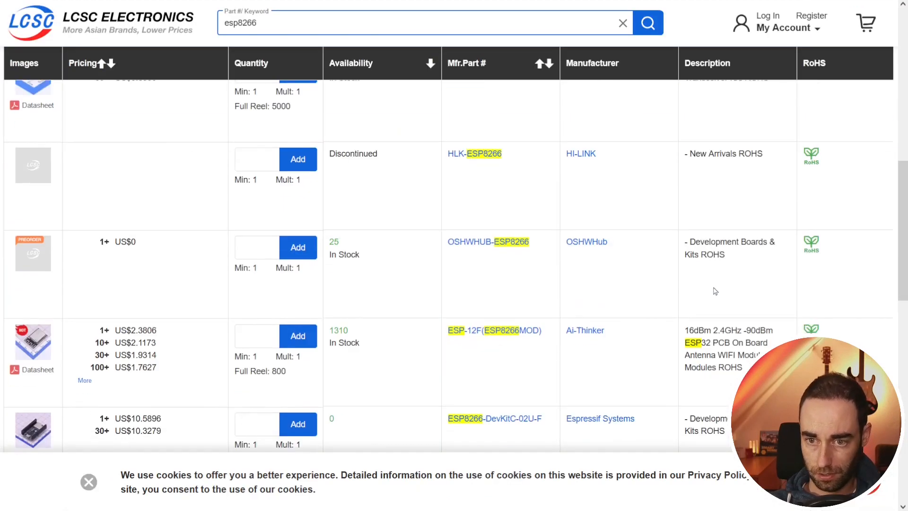
pyautogui.scroll(-5, 714, 291)
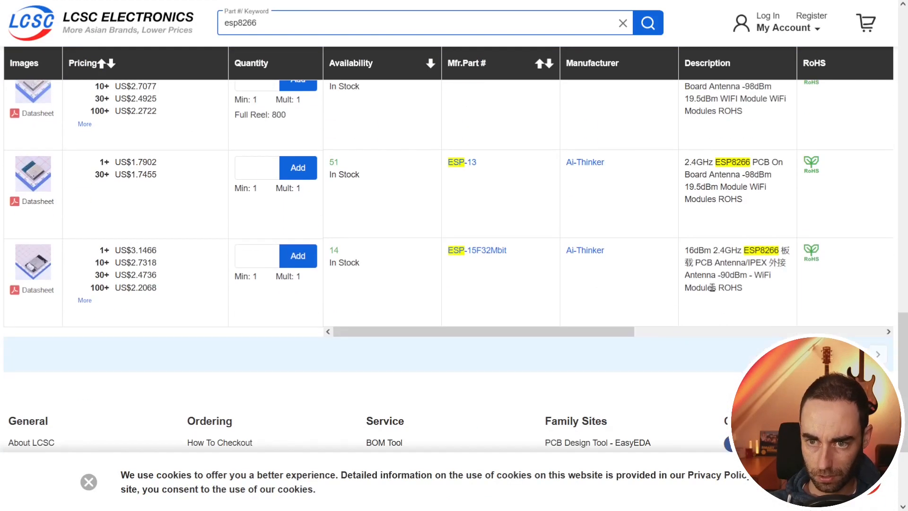
pyautogui.scroll(5, 705, 298)
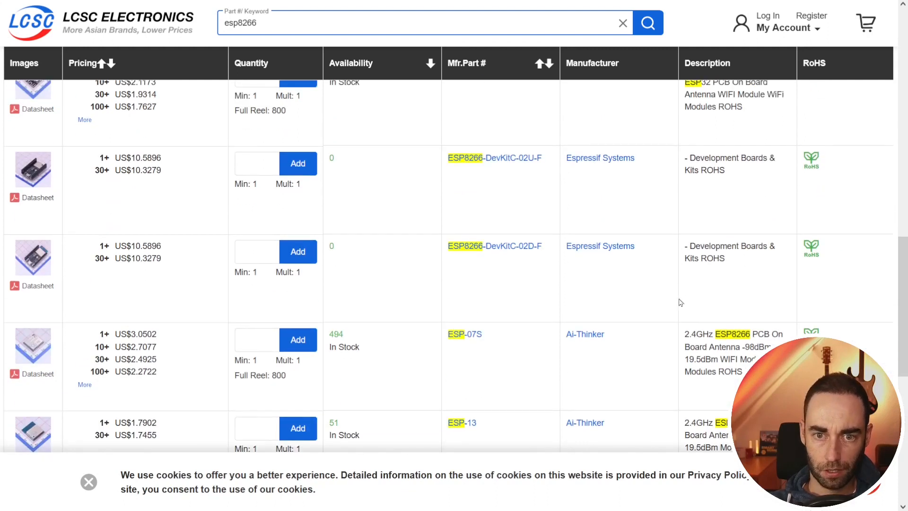
pyautogui.scroll(10, 681, 302)
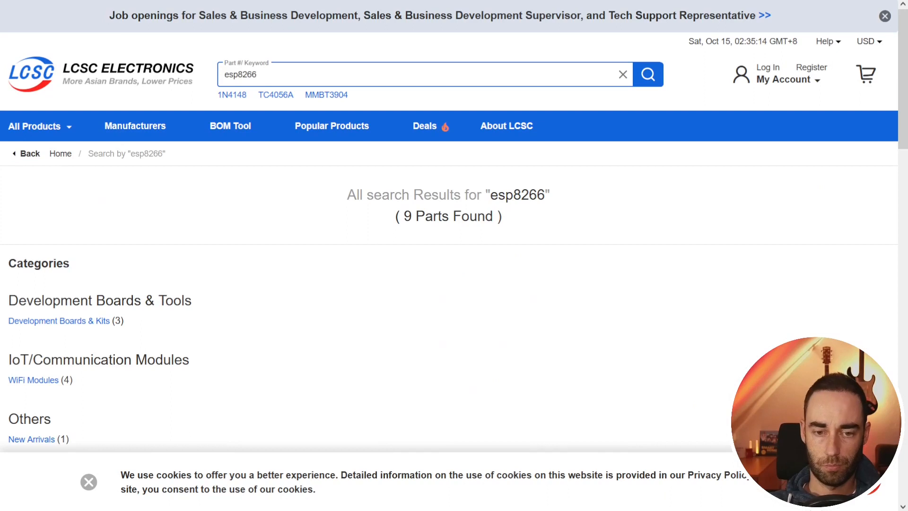
pyautogui.hotkey('alt', 'Tab')
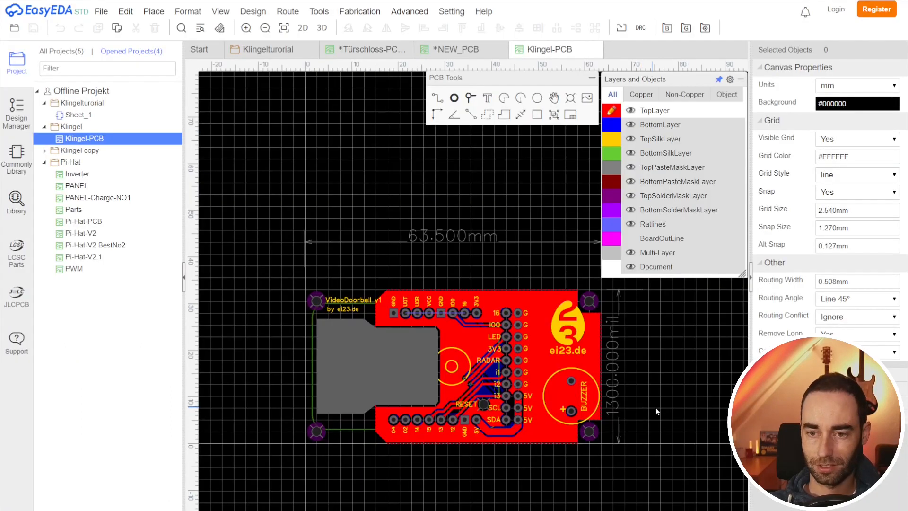
pyautogui.moveTo(688, 369); pyautogui.dragTo(646, 381, button='right')
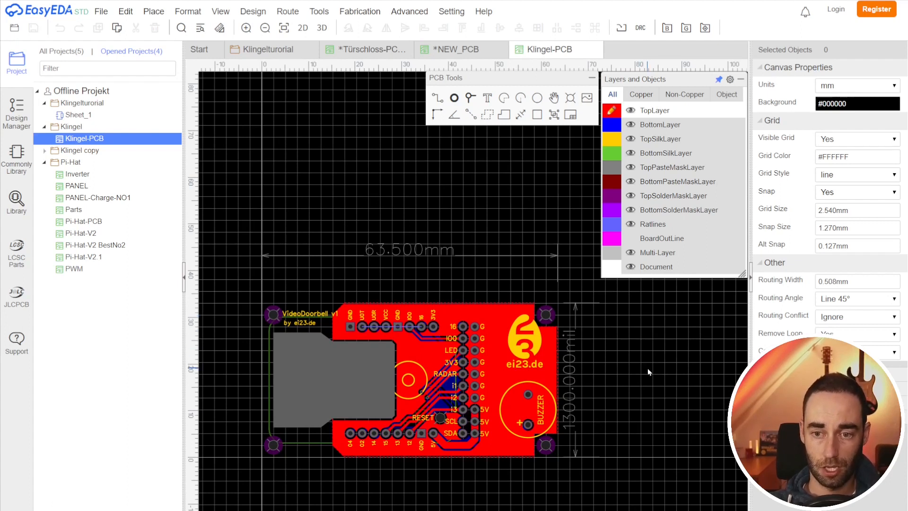
pyautogui.moveTo(645, 382); pyautogui.dragTo(679, 390, button='right')
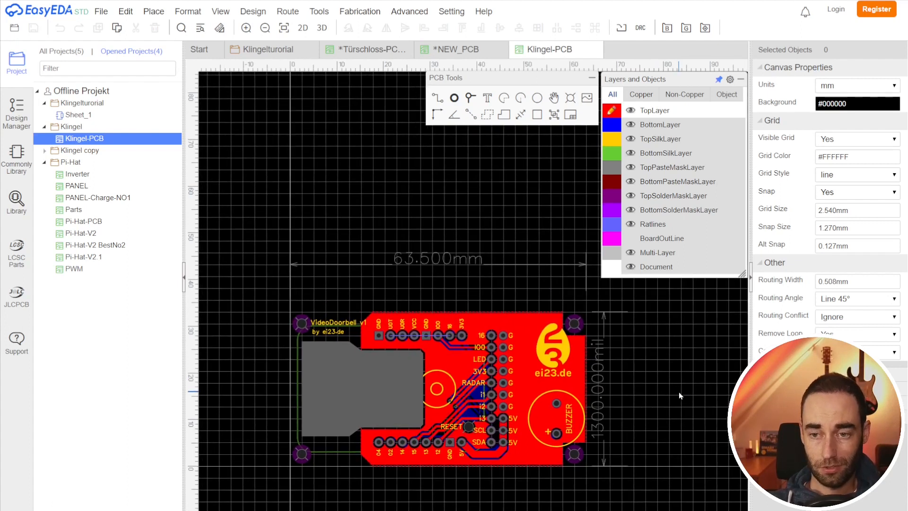